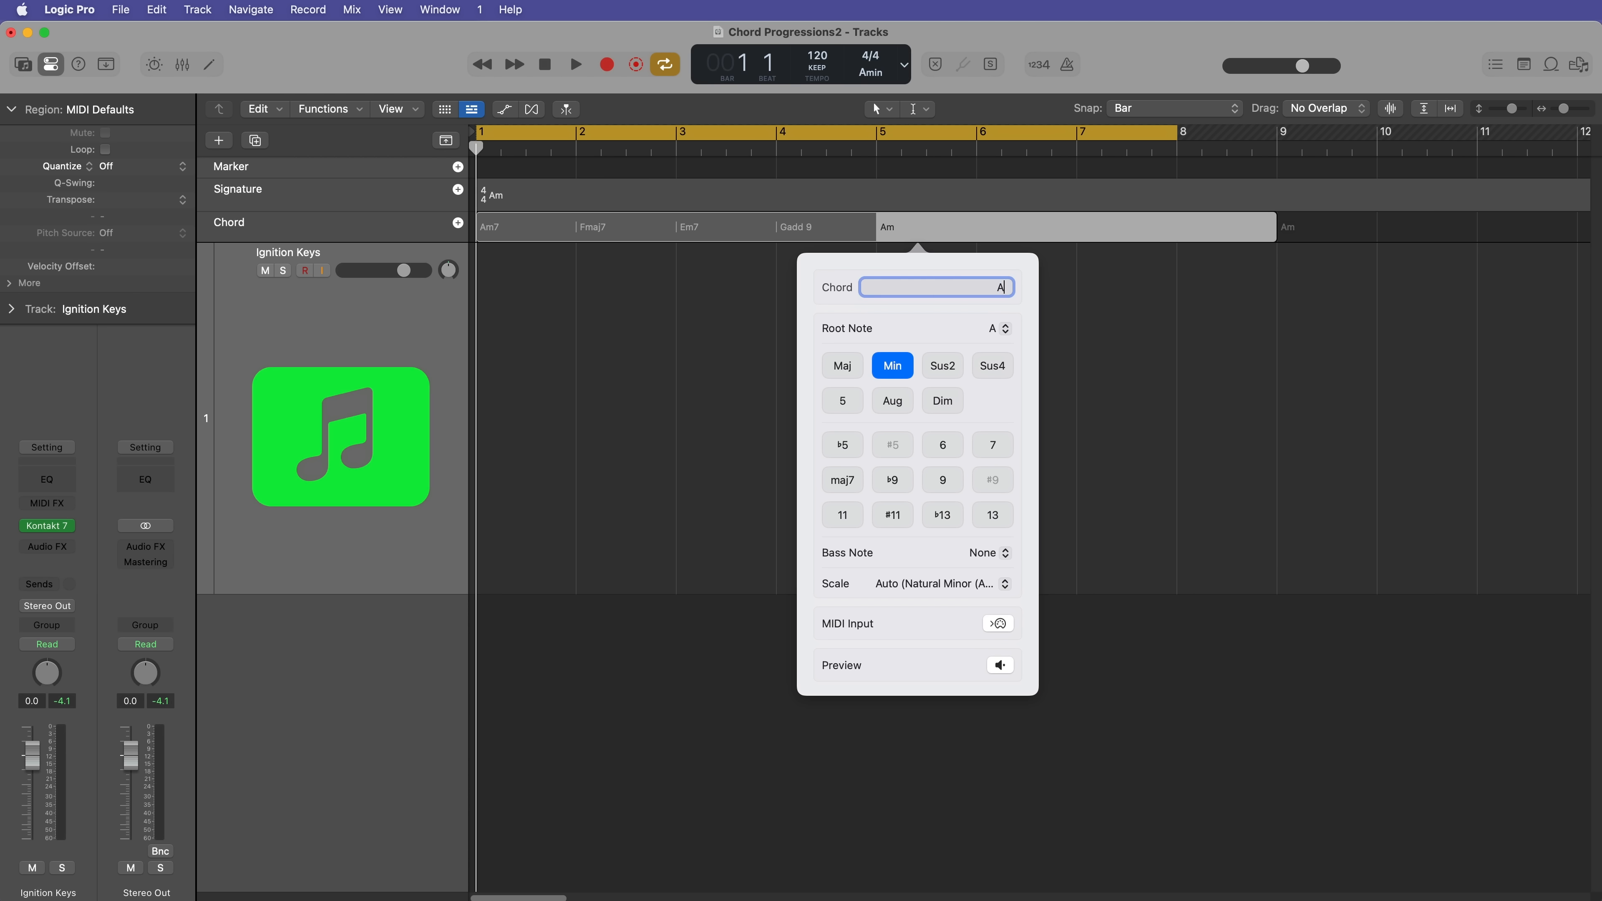
Step: Set the chord at bar 5 of the Chord track to Am7(9)
text(Am)
text(7(9))
key(Return)
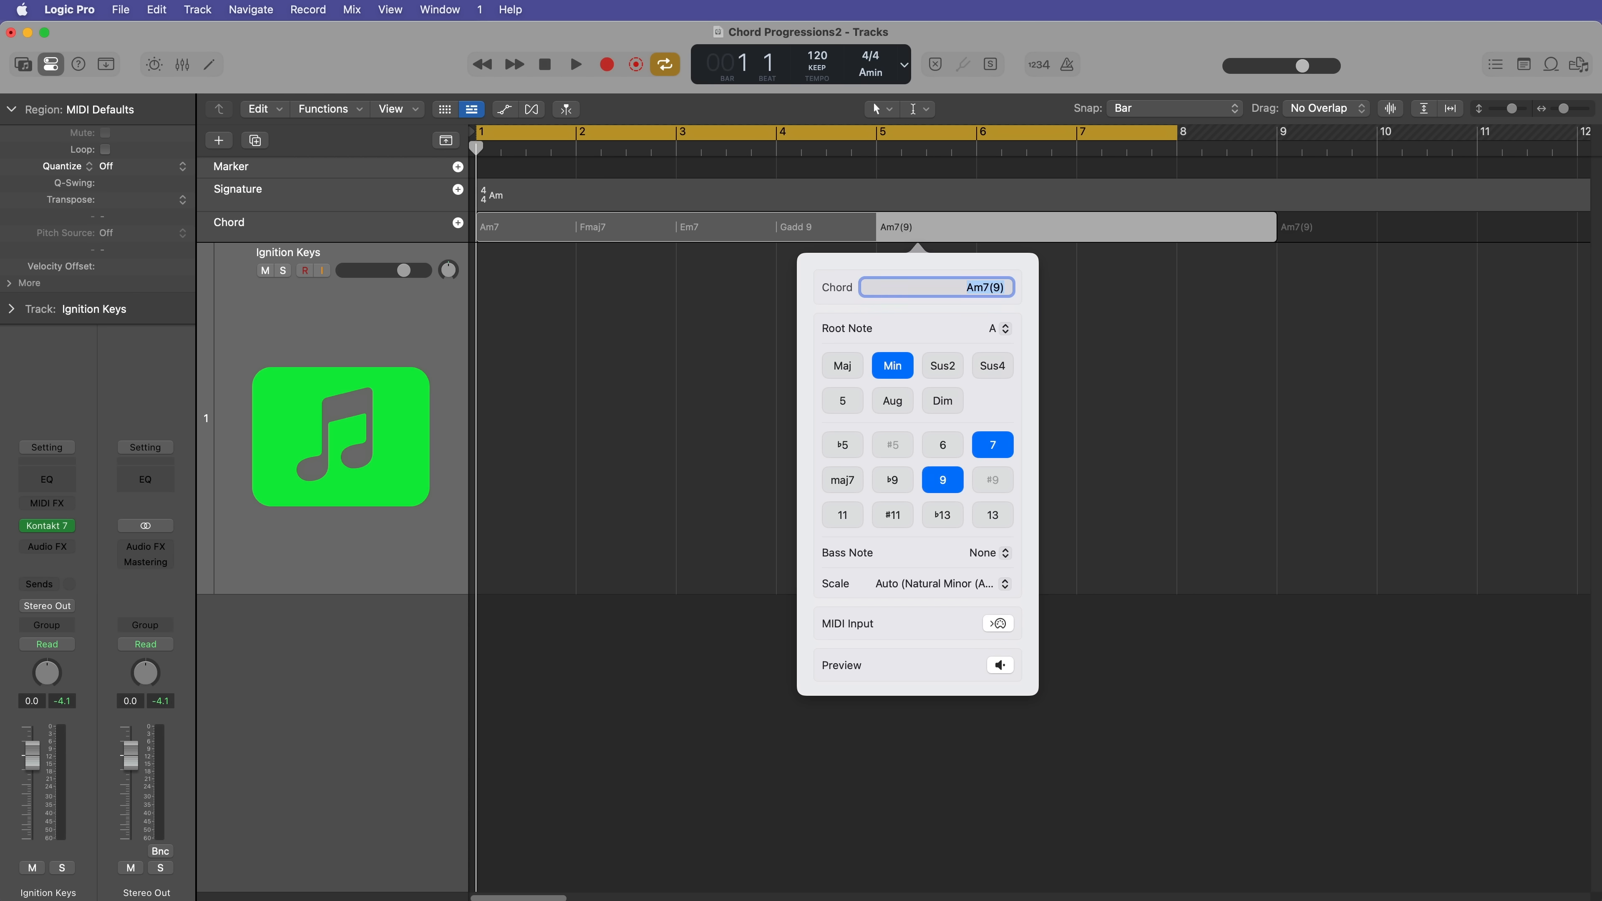
Step: Replace the bar 5 chord with Am add 9 and add a new chord at bar 6
key(BackSpace)
text(Am add 9)
key(Return)
key(Tab)
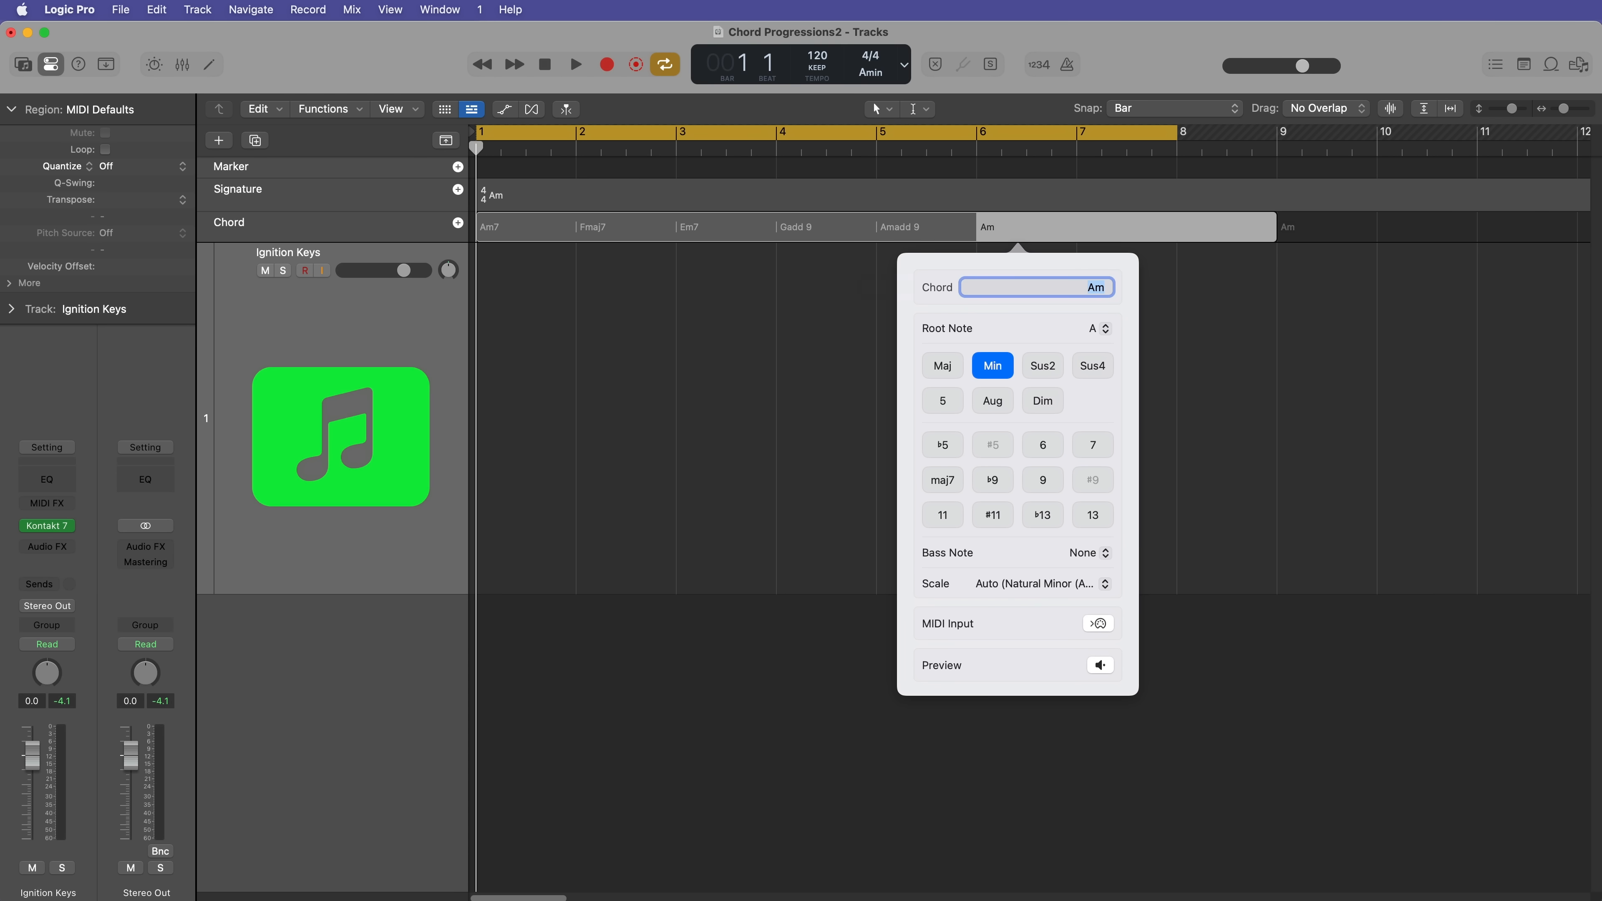
Step: Fill bars 6 to 8 of the Chord track with Fmaj7, Em7 and G6
key(BackSpace)
text(Fmaj7)
key(Tab)
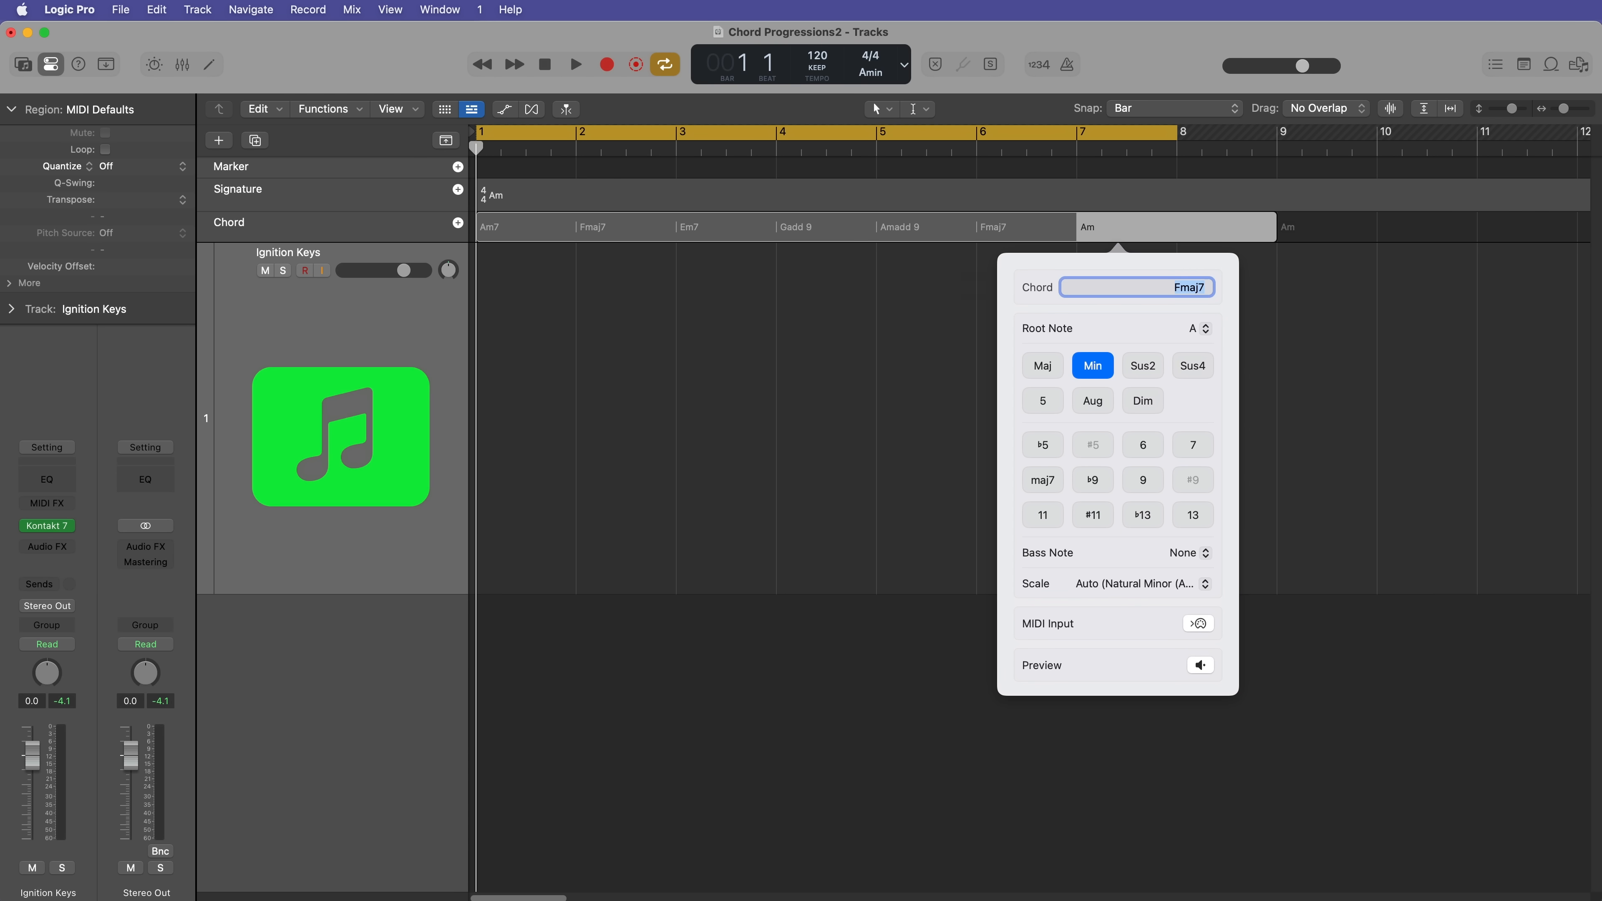
text(Em7)
key(Tab)
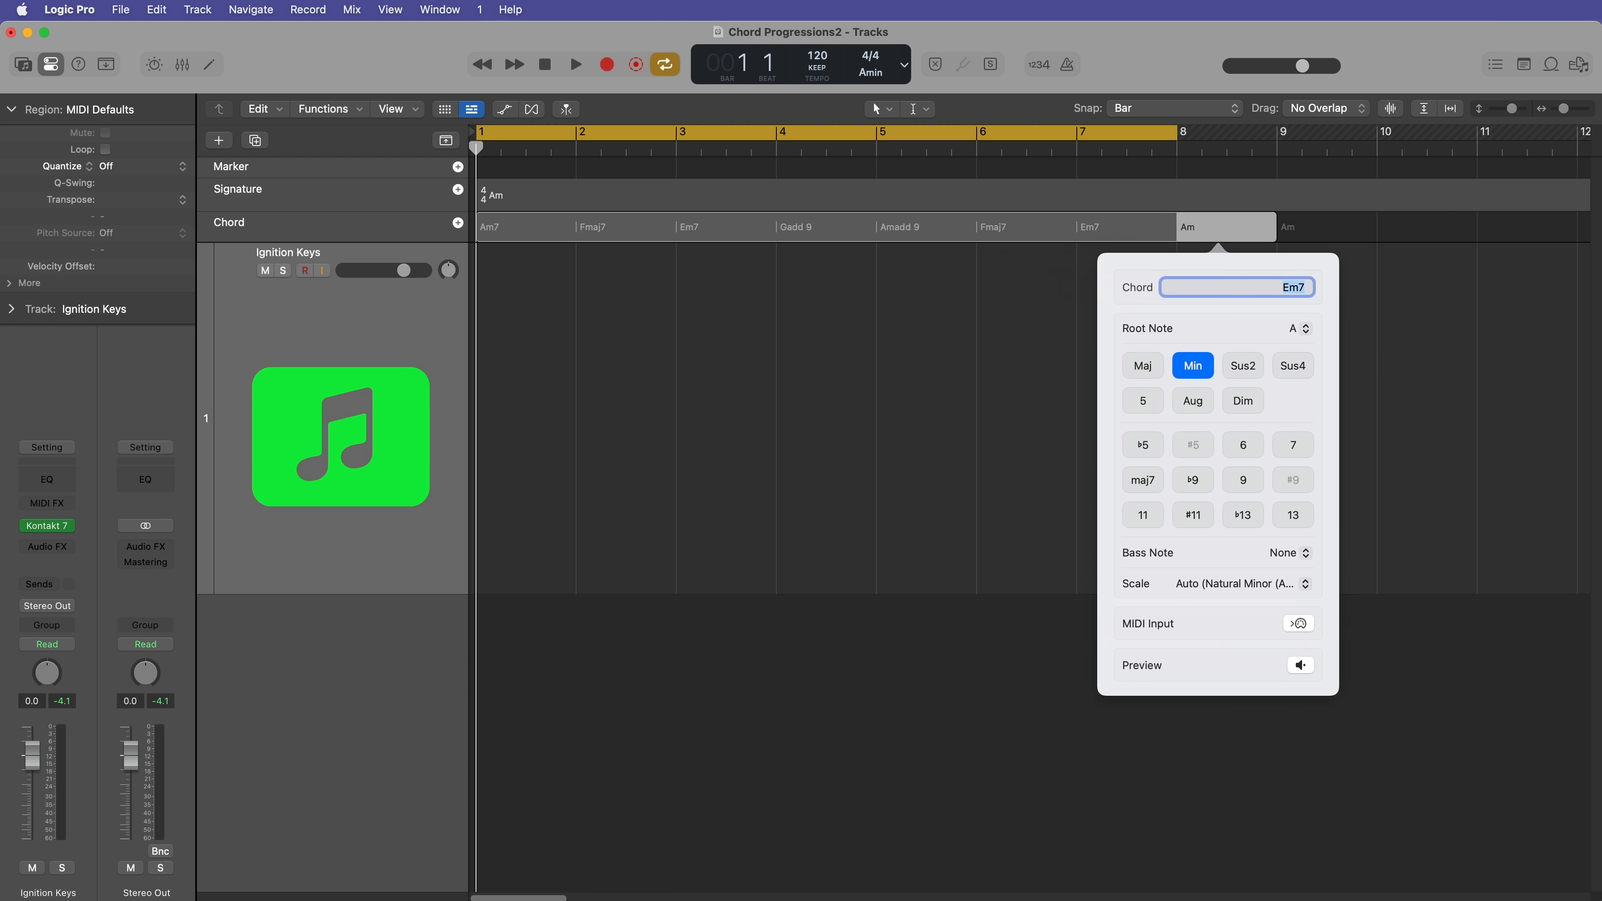
text(G6)
key(Return)
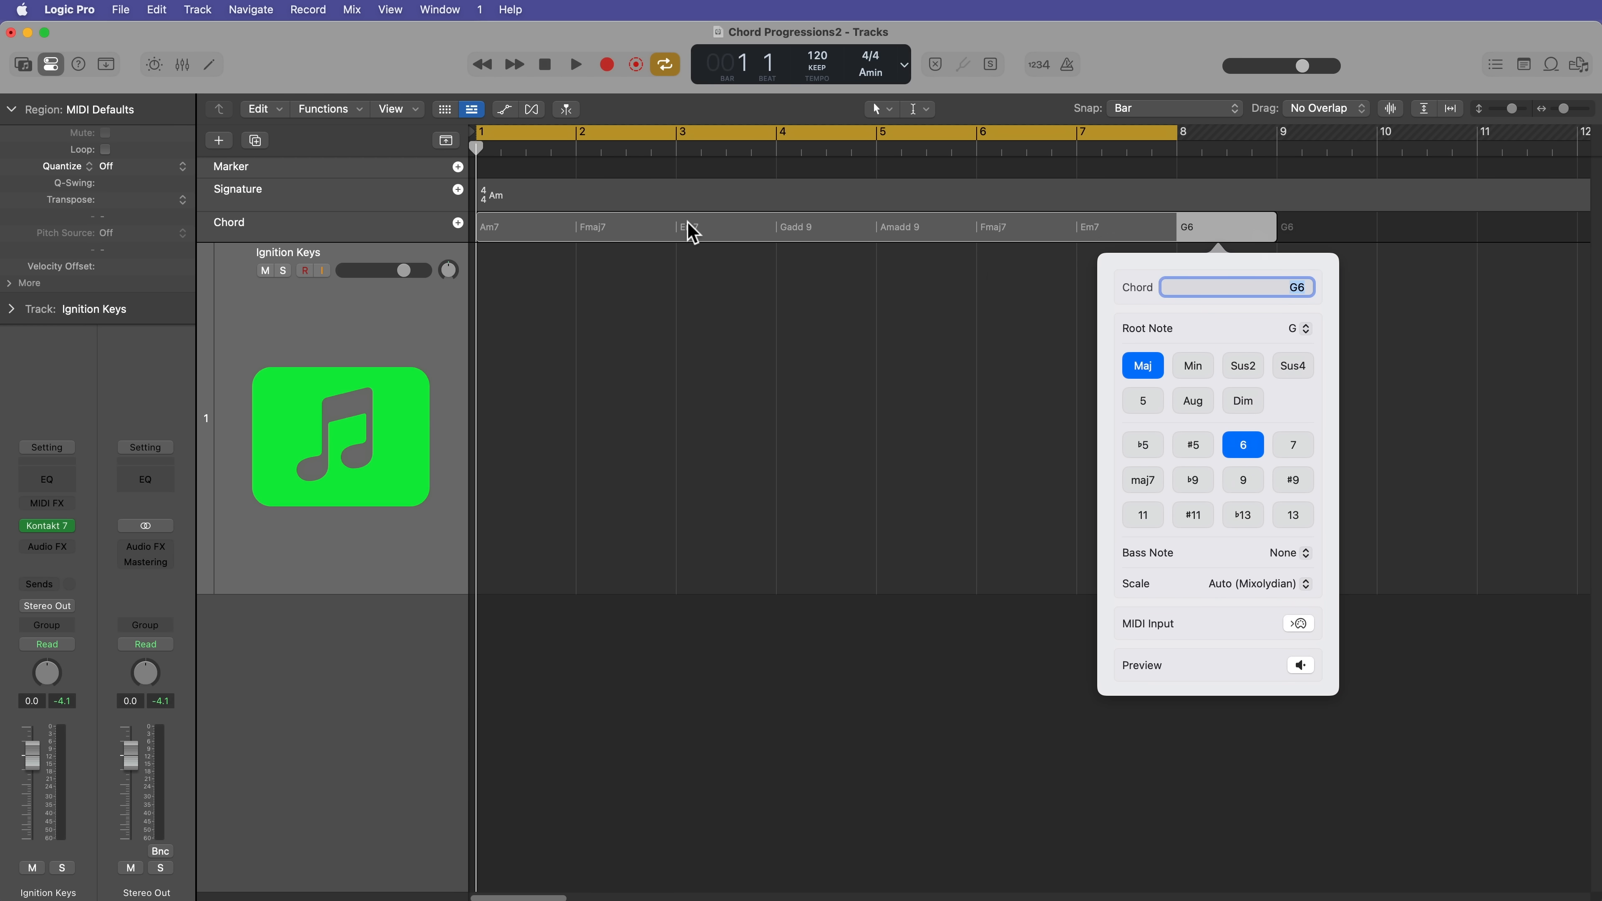
Step: Step back through the entered chords as far as the Em7 at bar 3 and close the chord editor
key(shift+Tab)
key(shift+Tab)
key(shift+Tab)
key(shift+Tab)
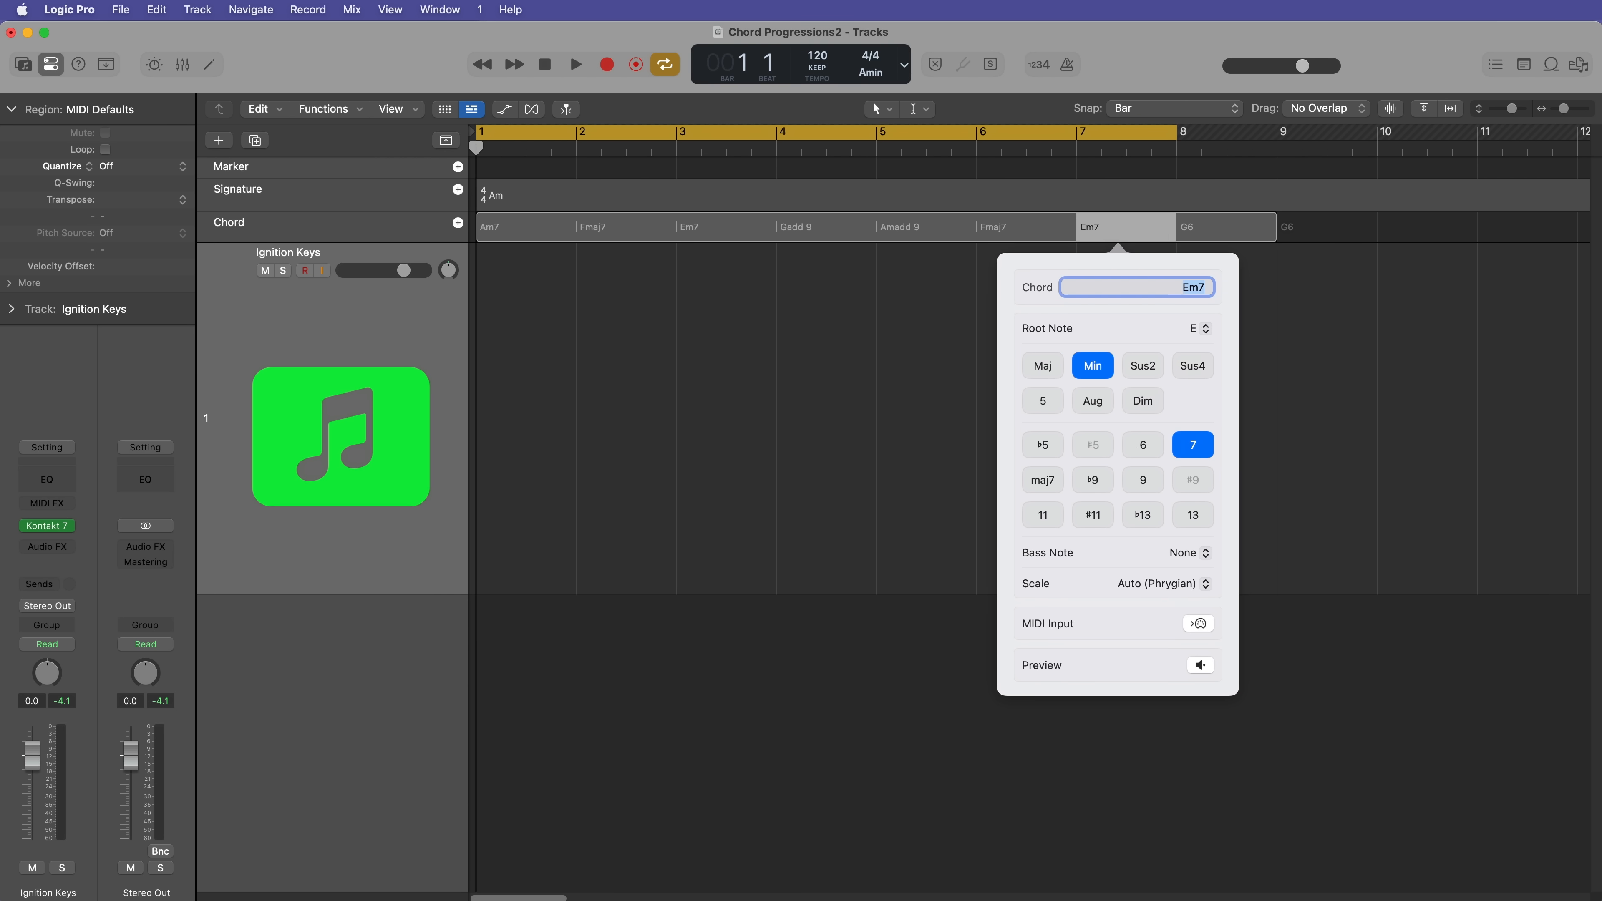
key(shift+Tab)
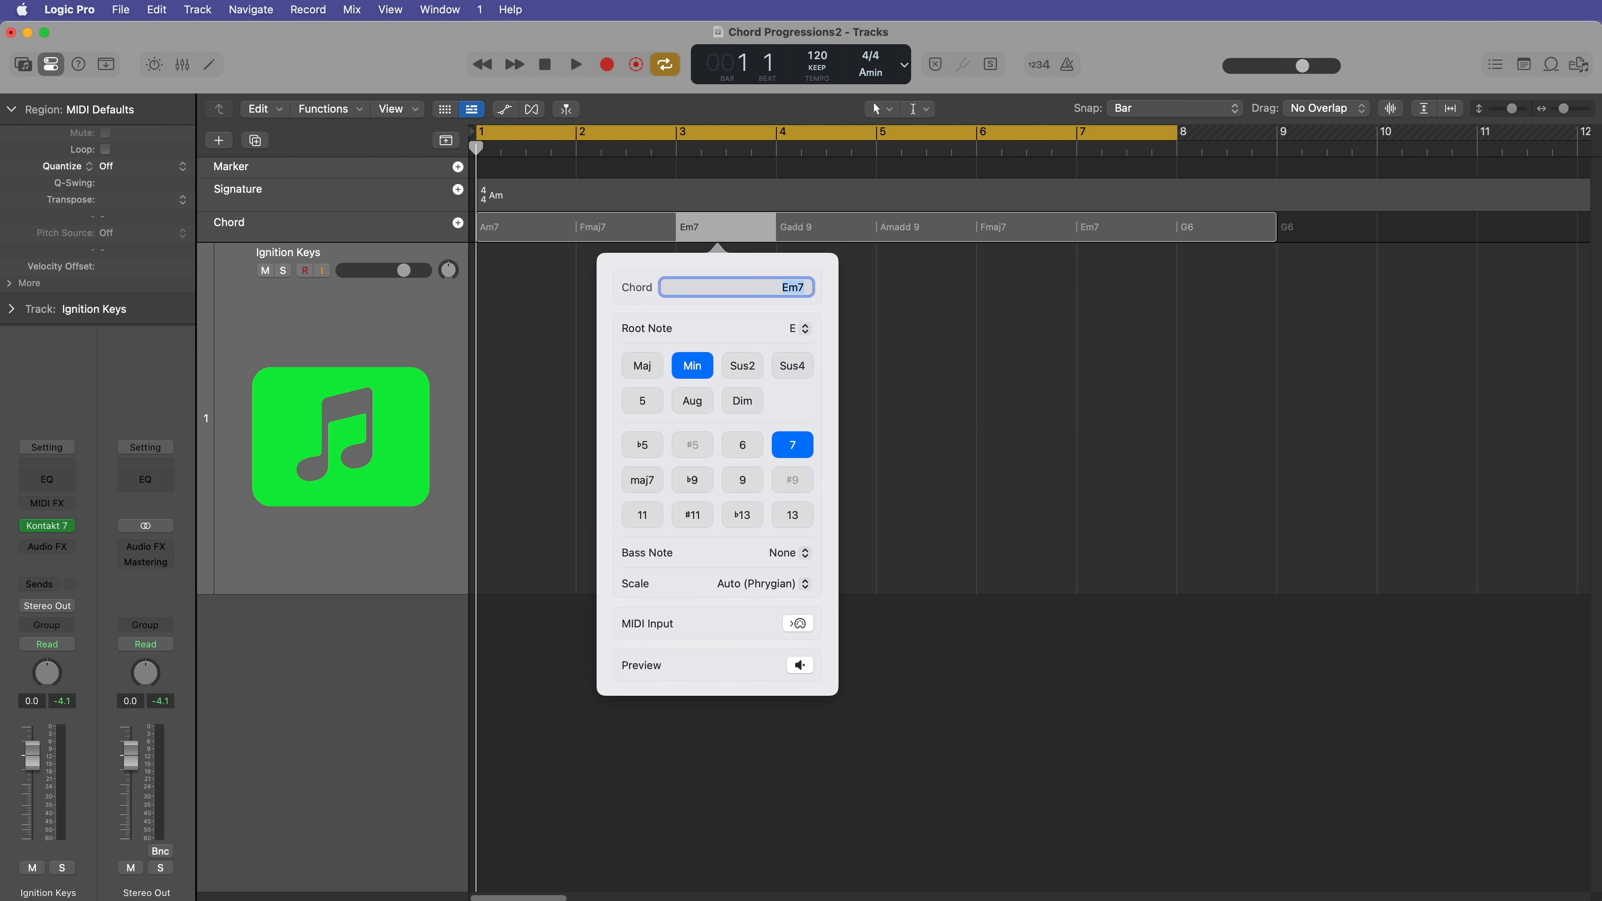
click(1185, 369)
Step: Set the cycle range to the eight-bar chord group and place its chords on the Ignition Keys track as a region
click(1072, 240)
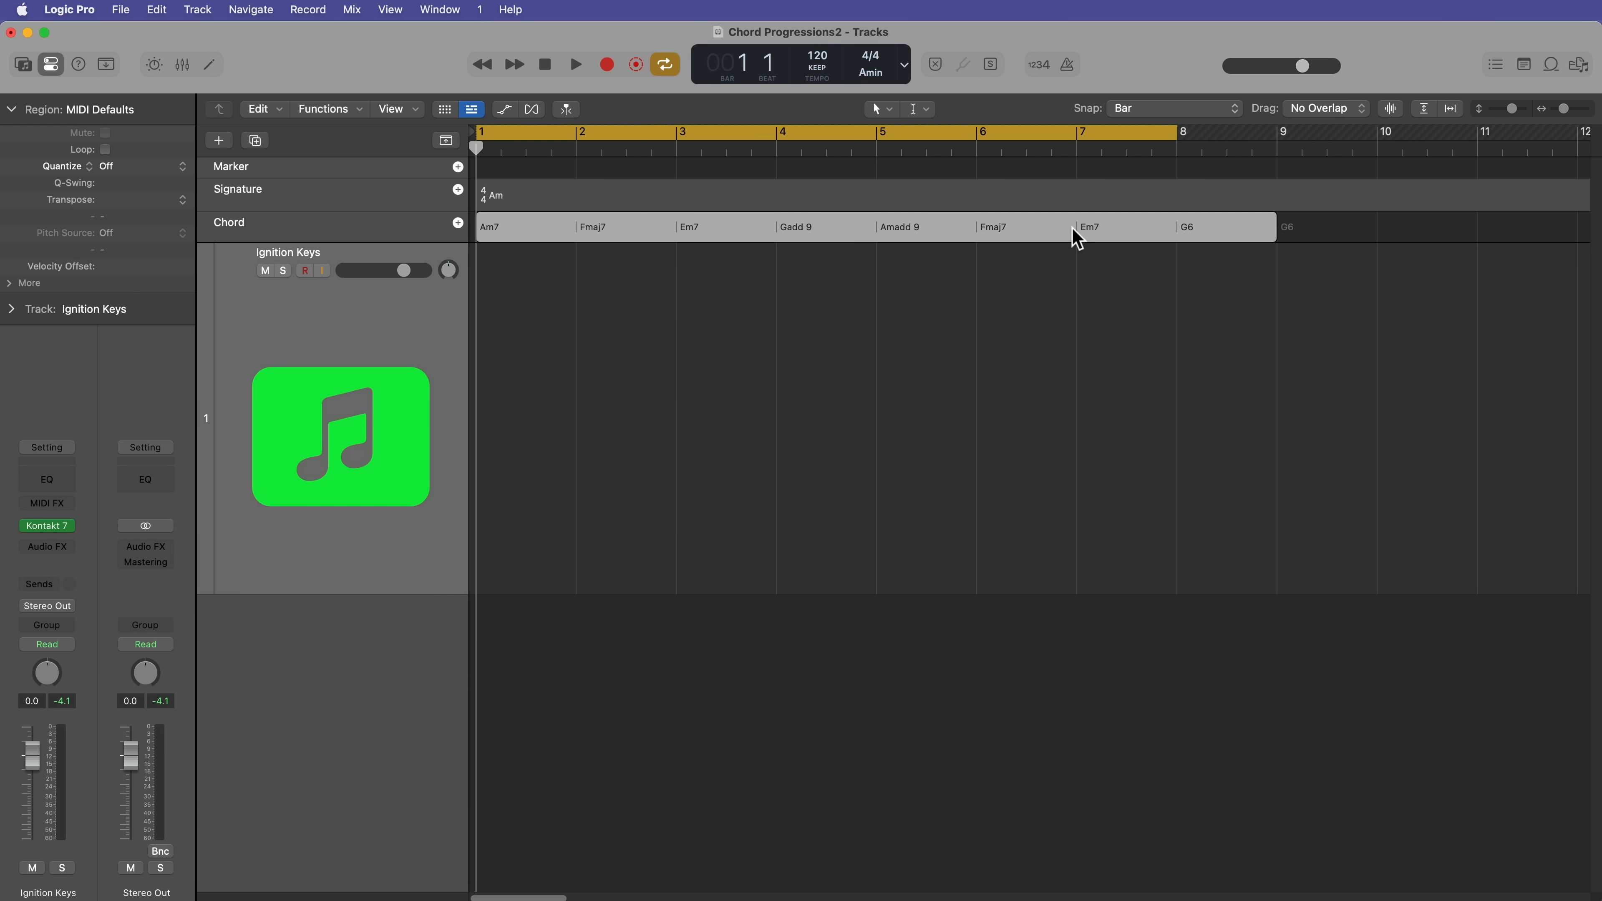
key(super+u)
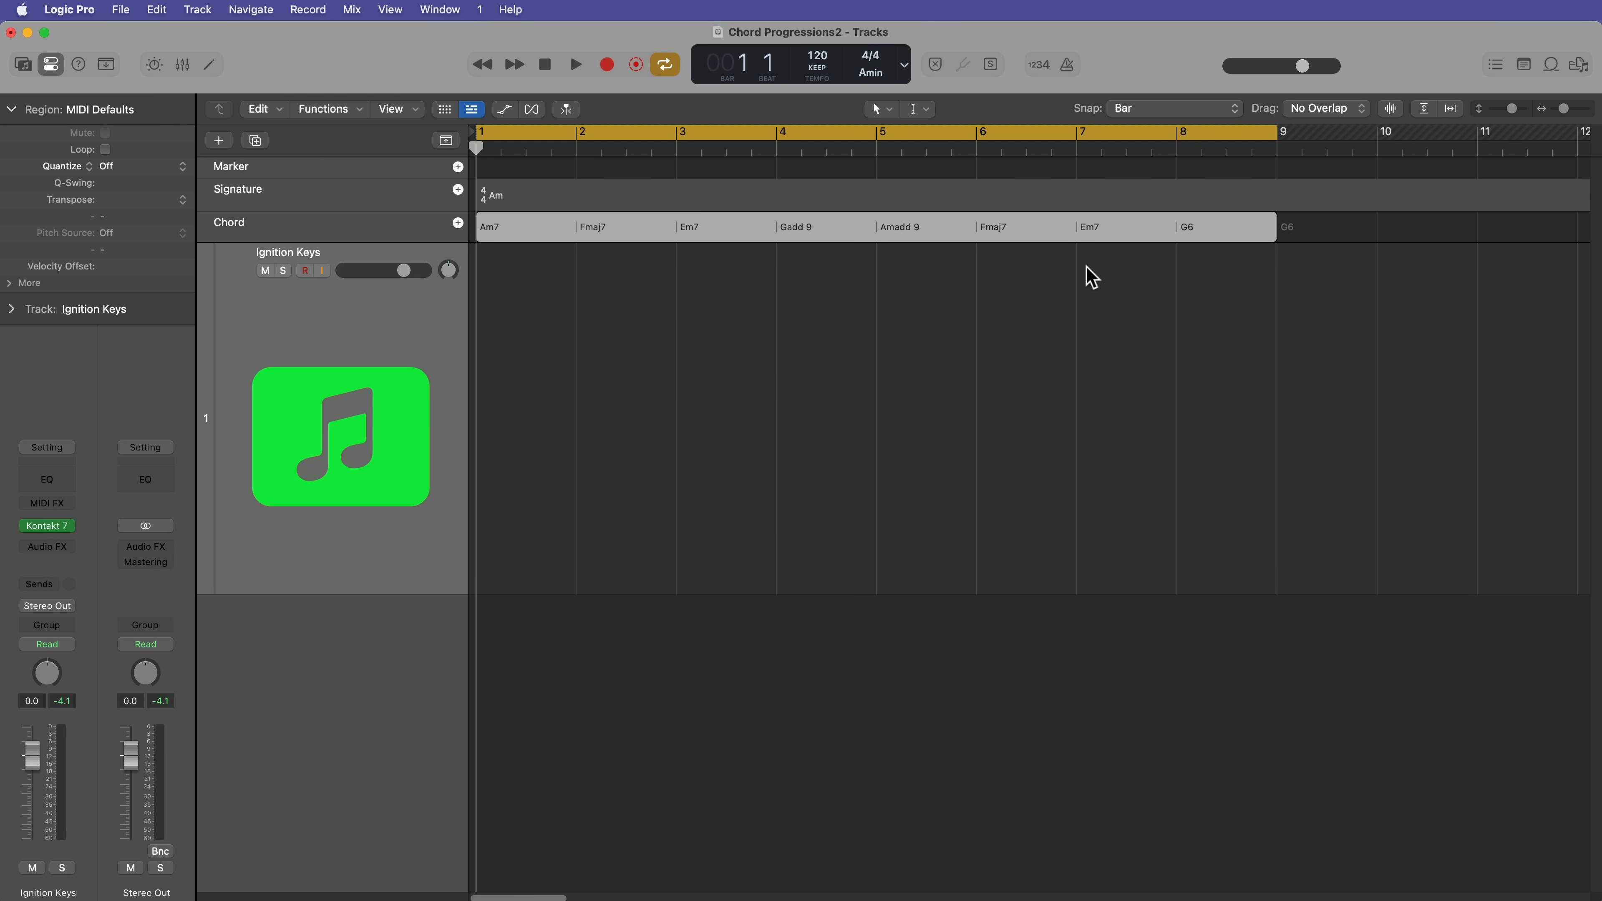
click(1090, 278)
drag(1025, 240, 990, 315)
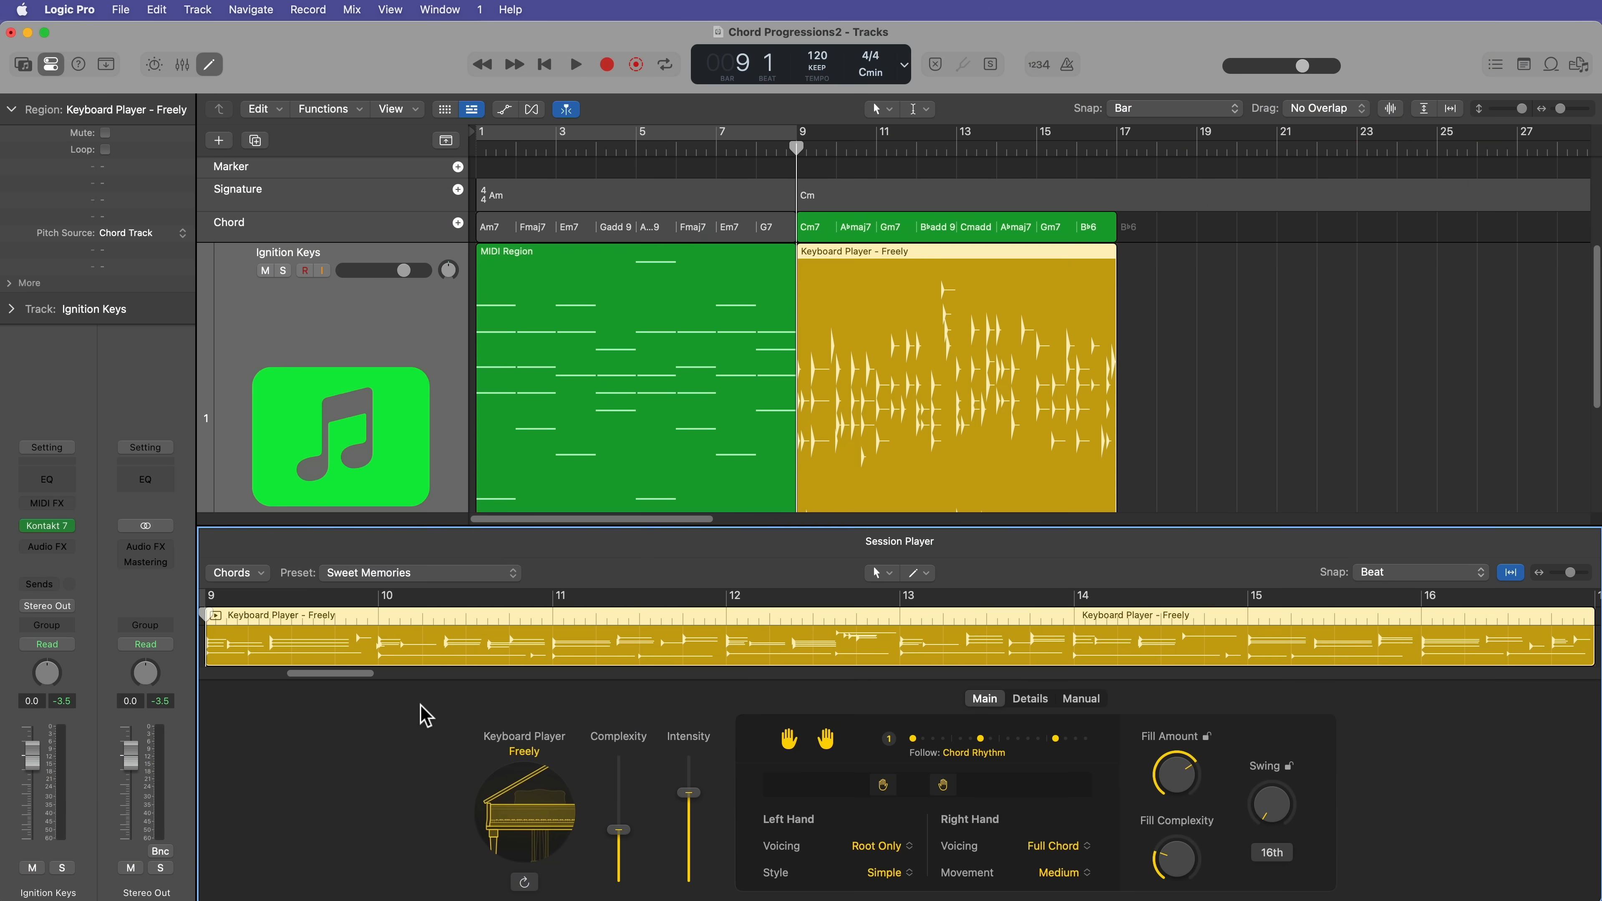
Step: View the Keyboard Player region's style choices and its player type options
click(528, 752)
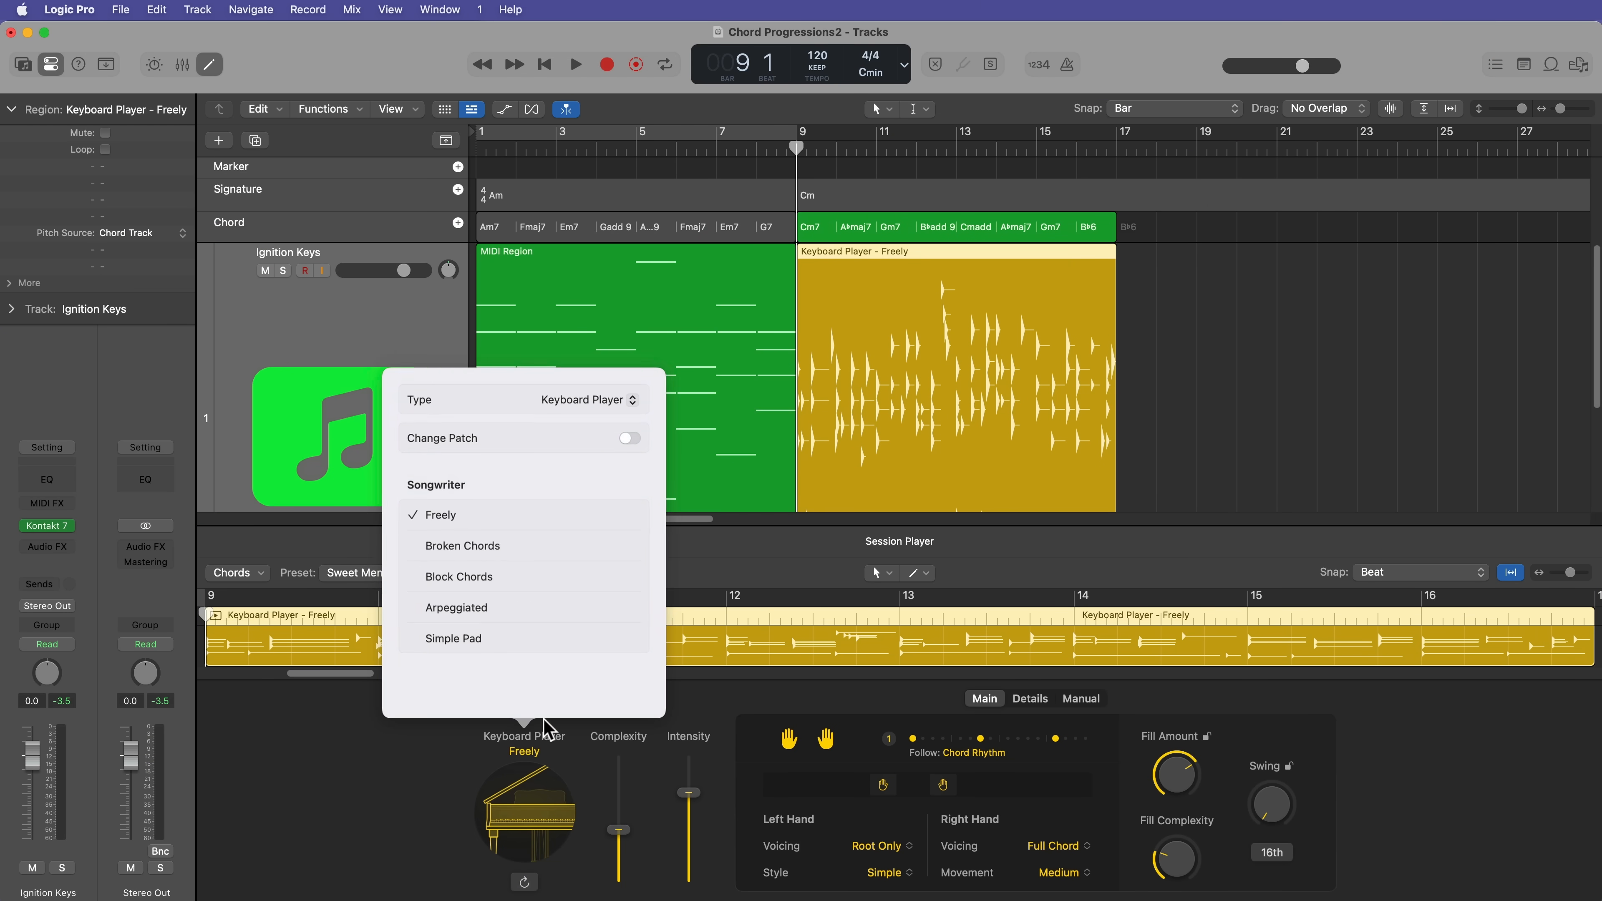
click(579, 399)
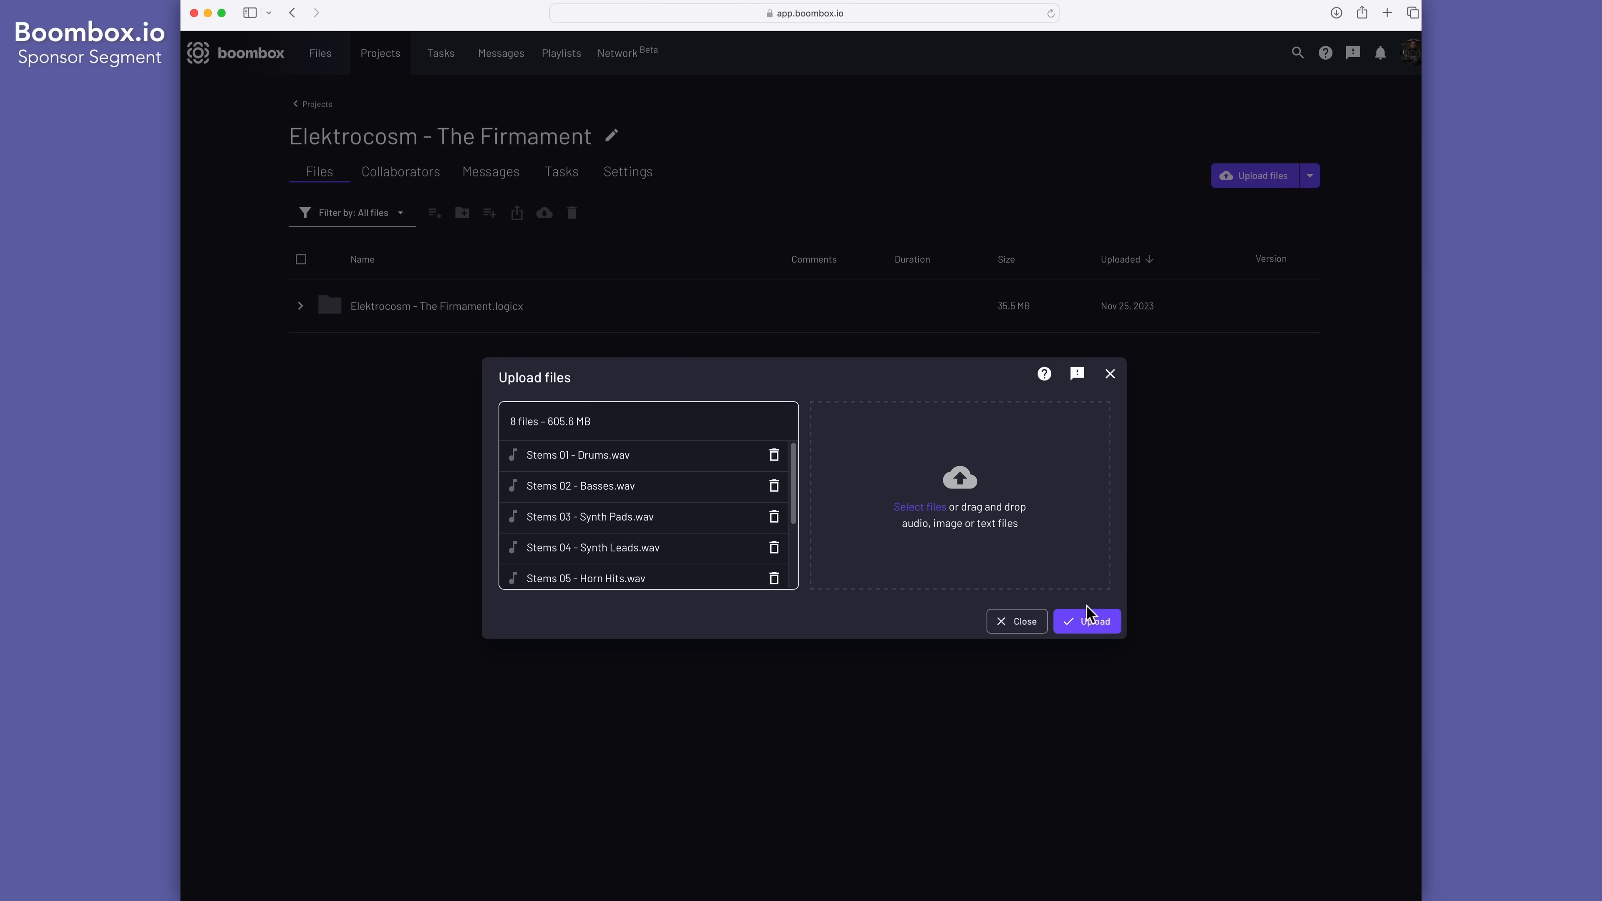
click(1087, 618)
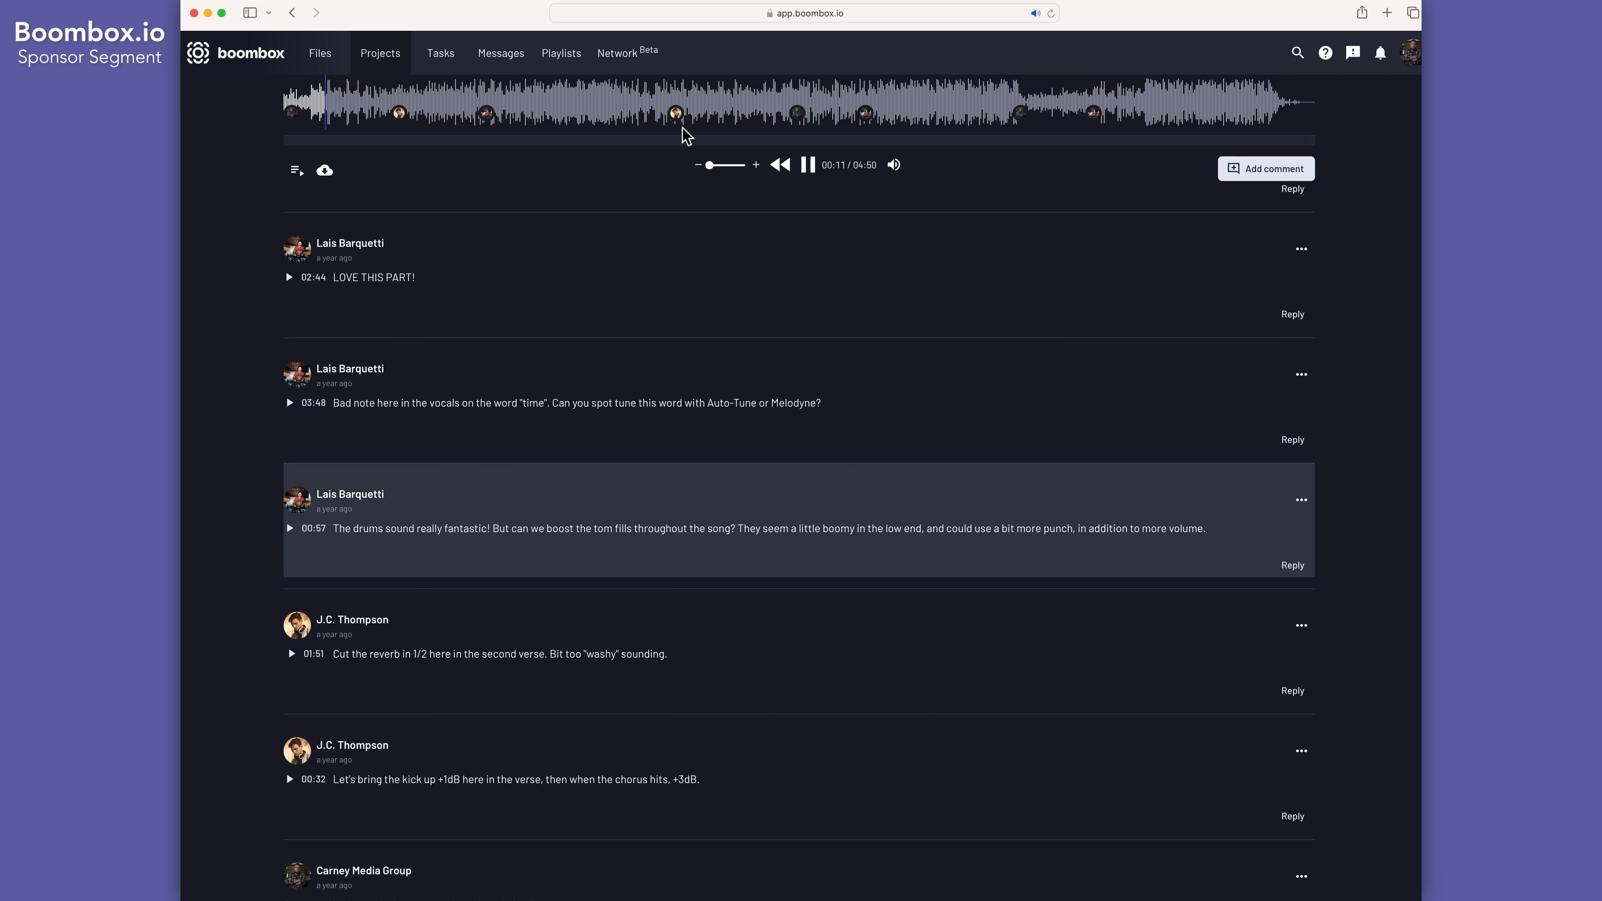
scroll(726, 404, up, 5)
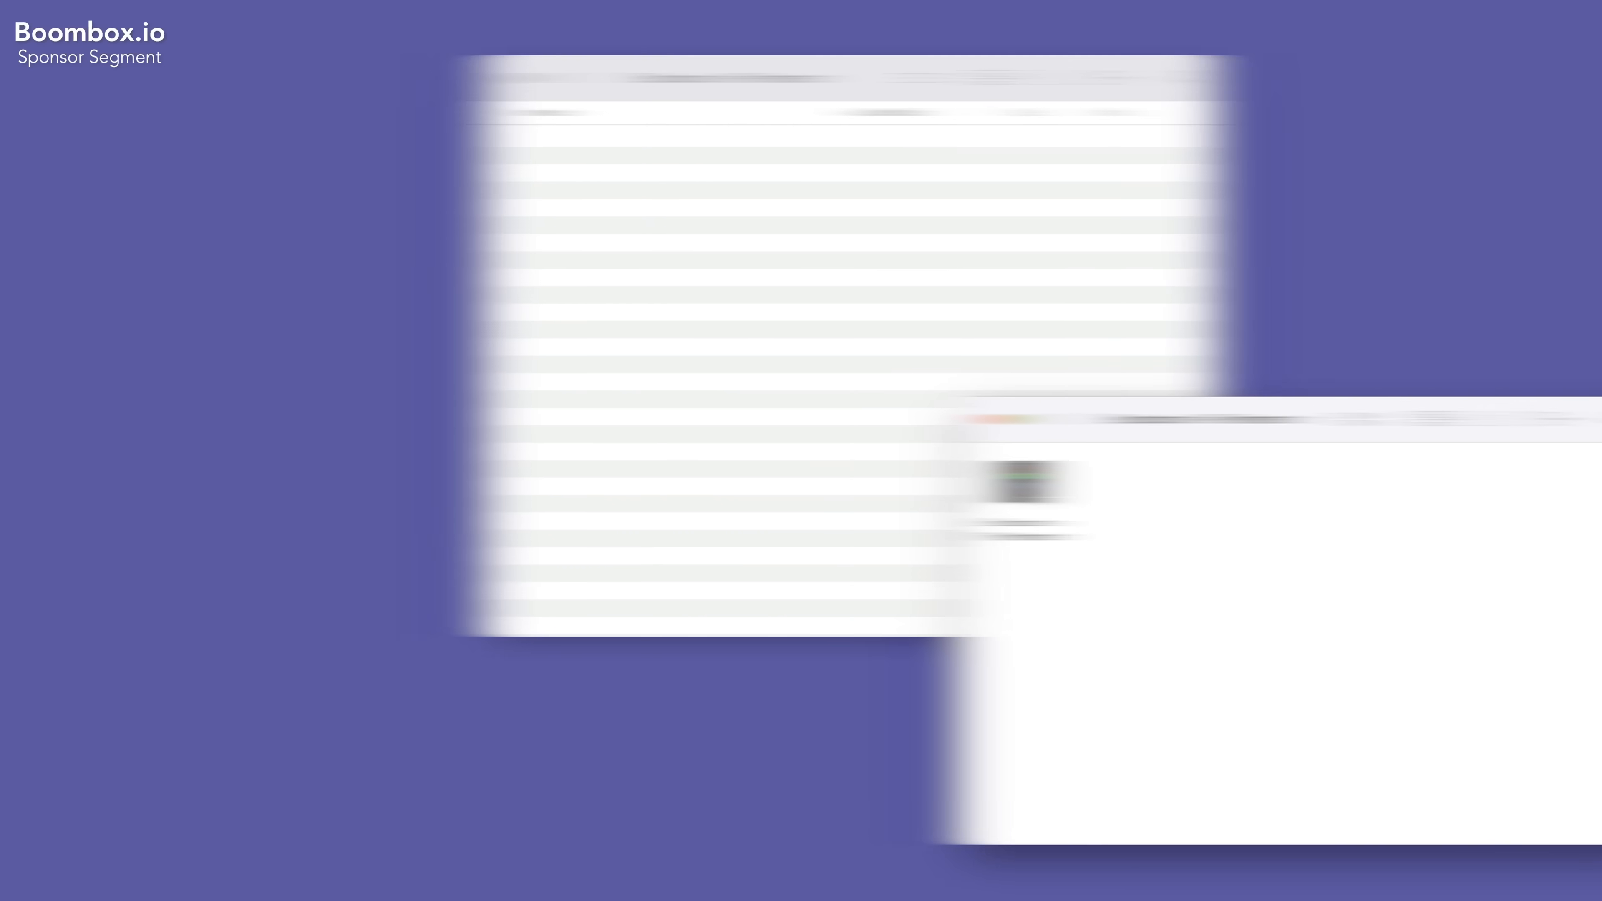
drag(758, 479, 557, 275)
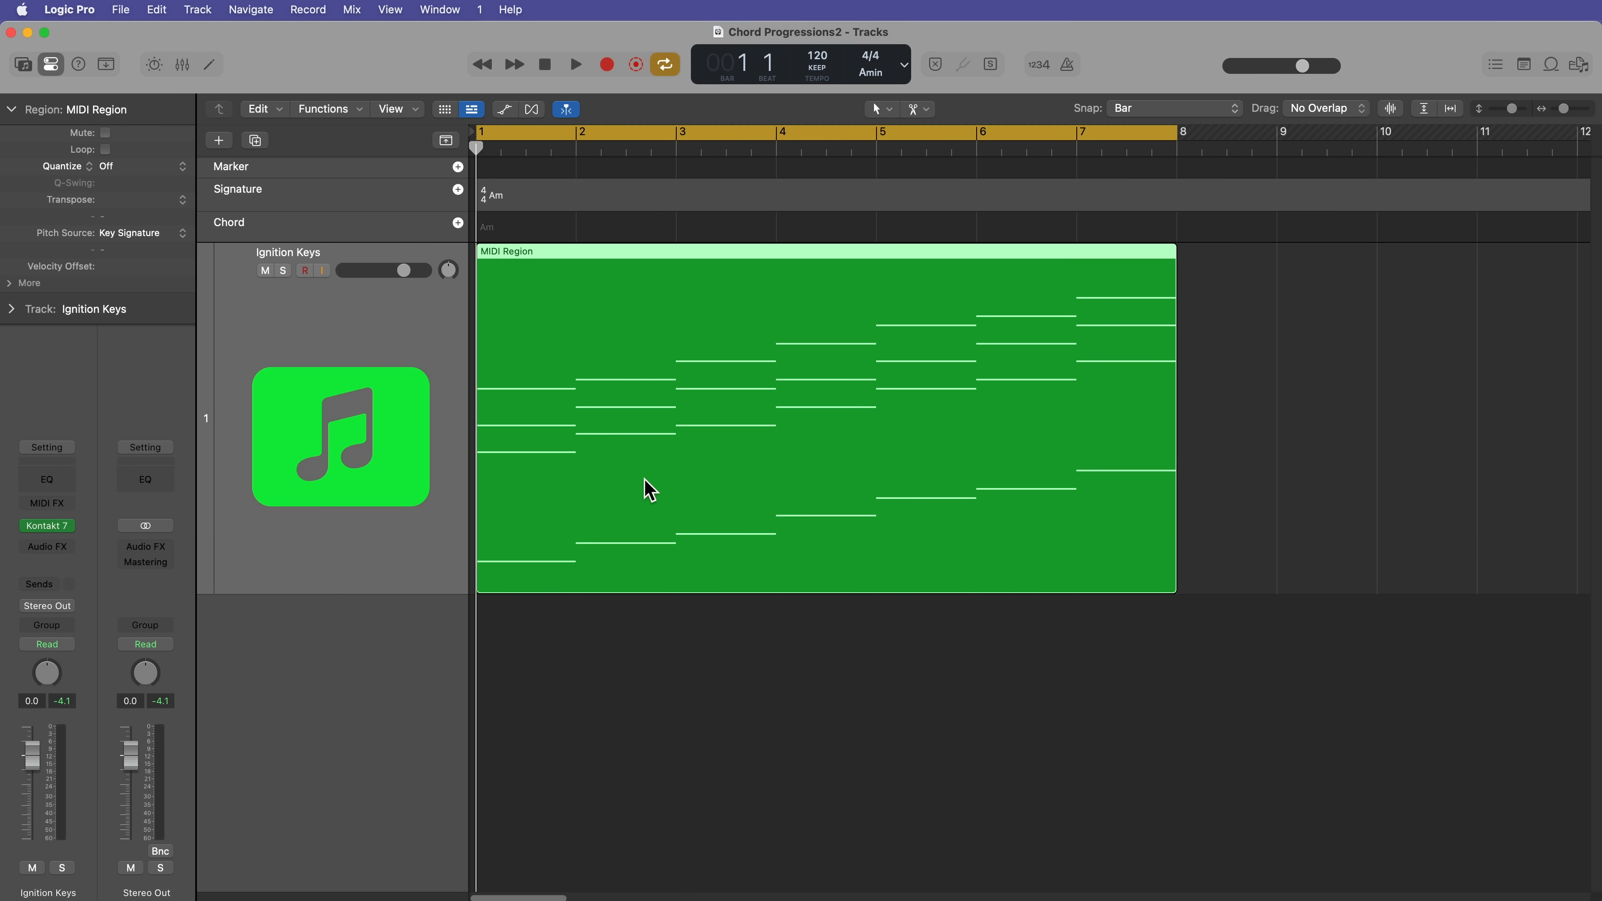
Step: Examine the chord notes of the seven-bar MIDI region in the Piano Roll and close the editor
double_click(644, 486)
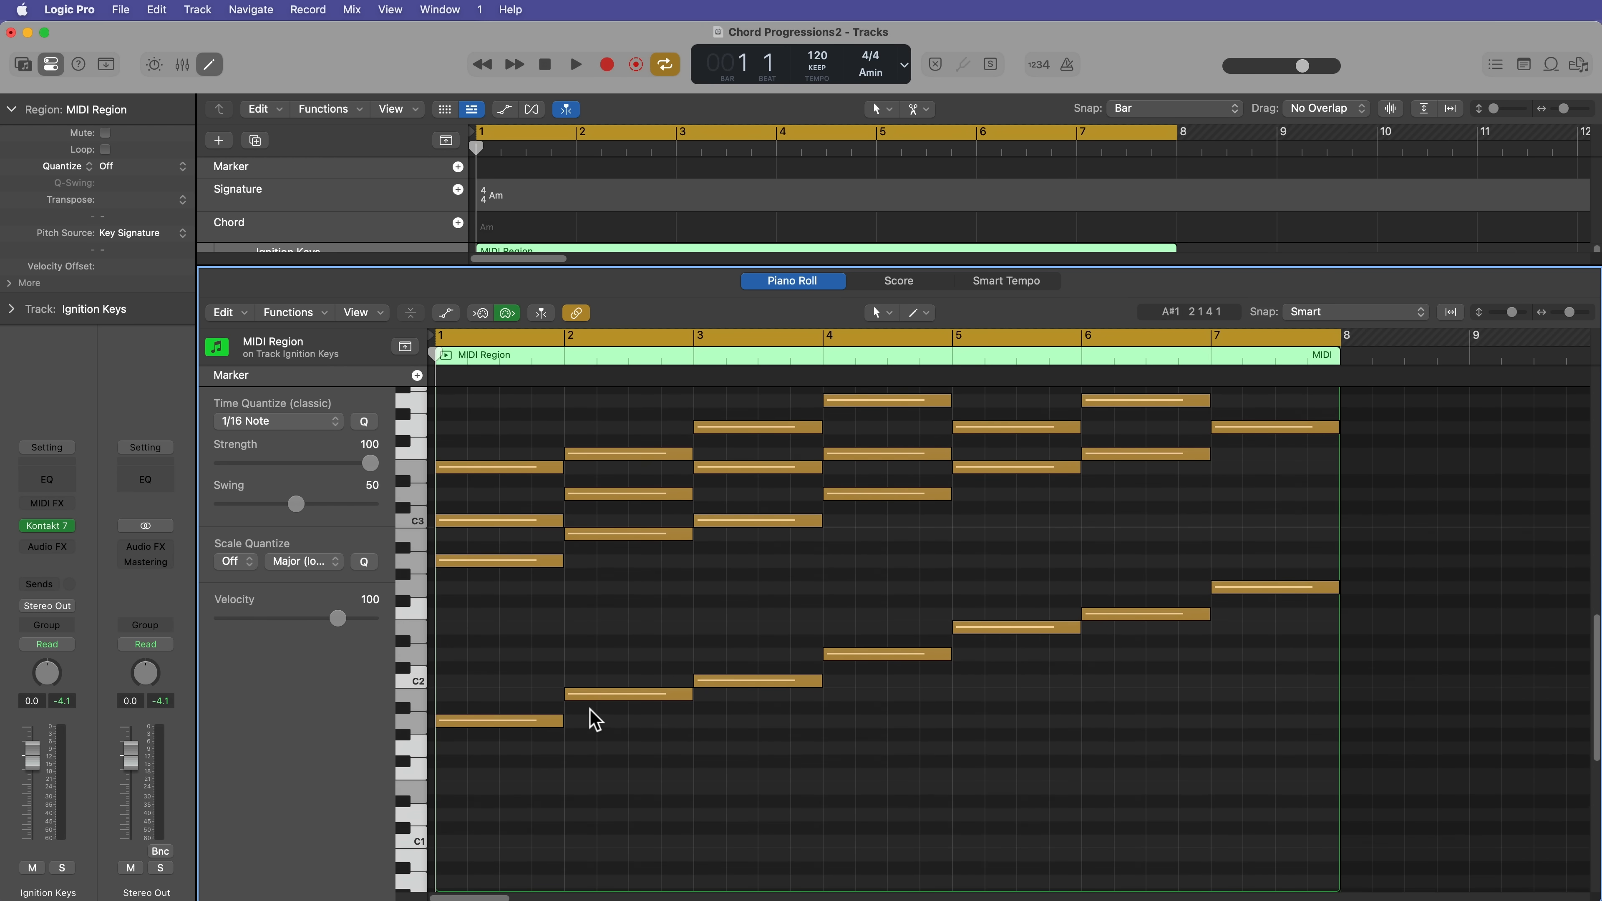
scroll(592, 719, up, 2)
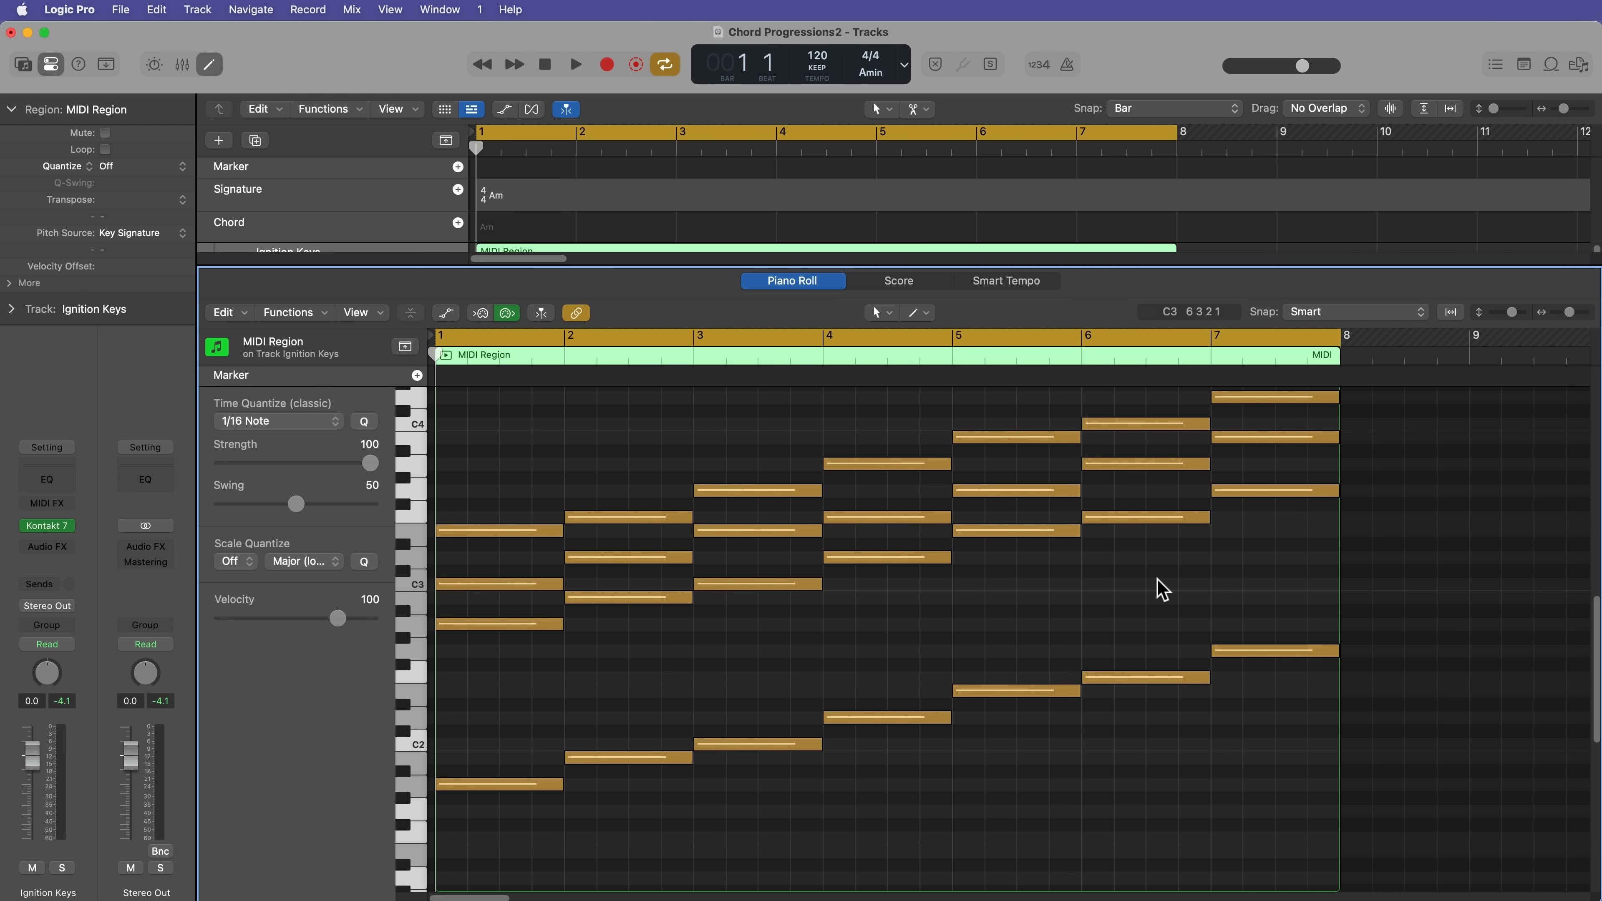
scroll(1162, 588, up, 1)
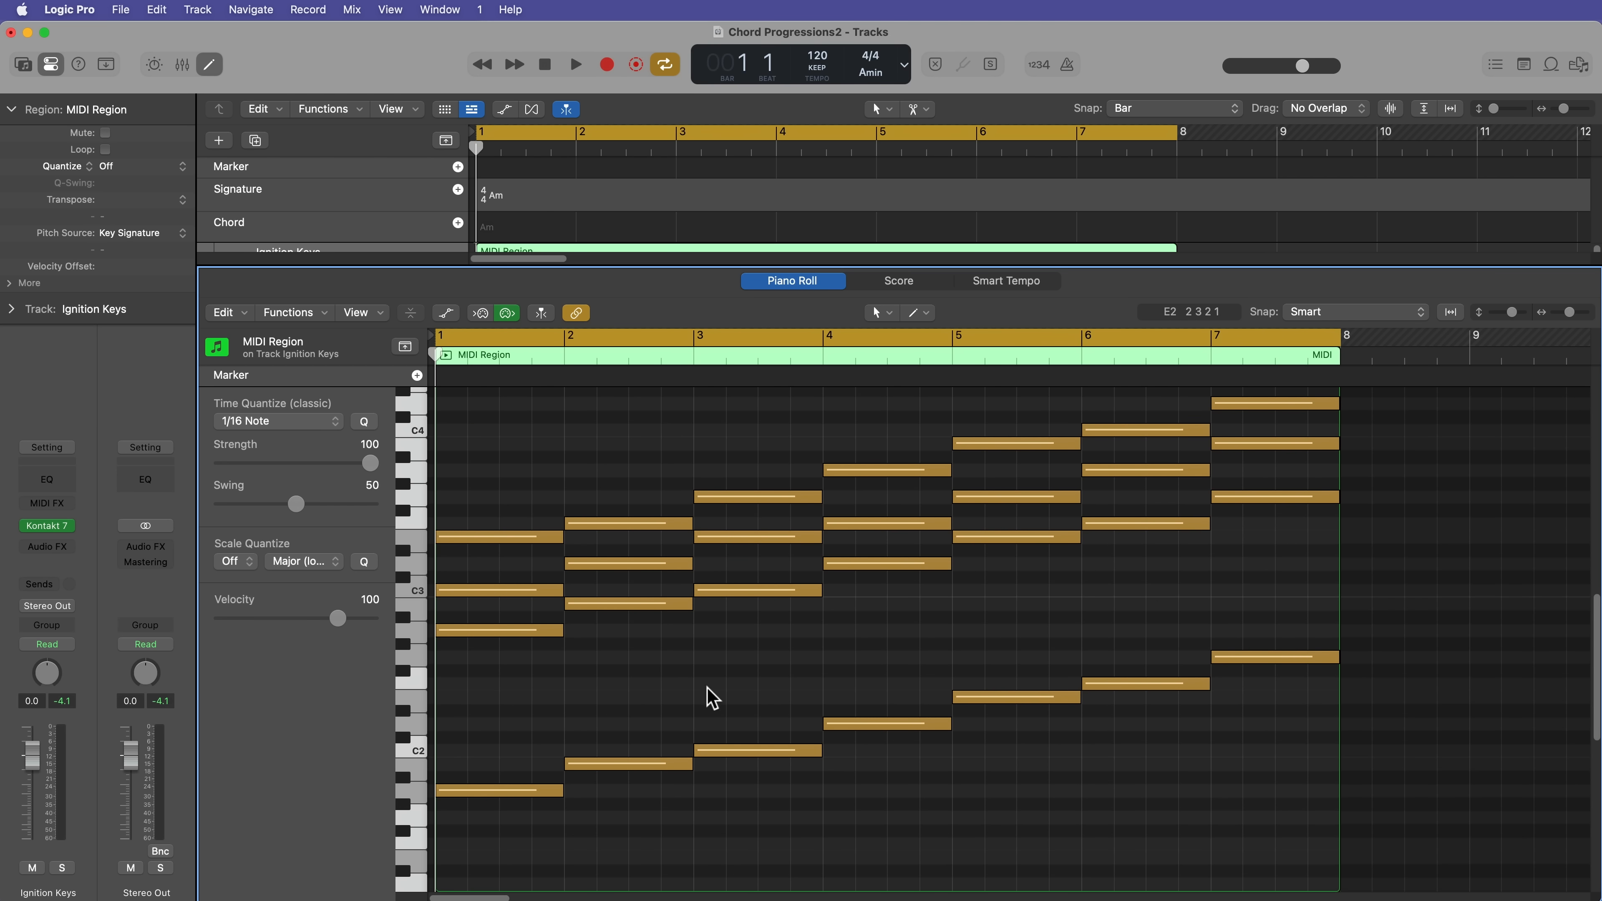
key(e)
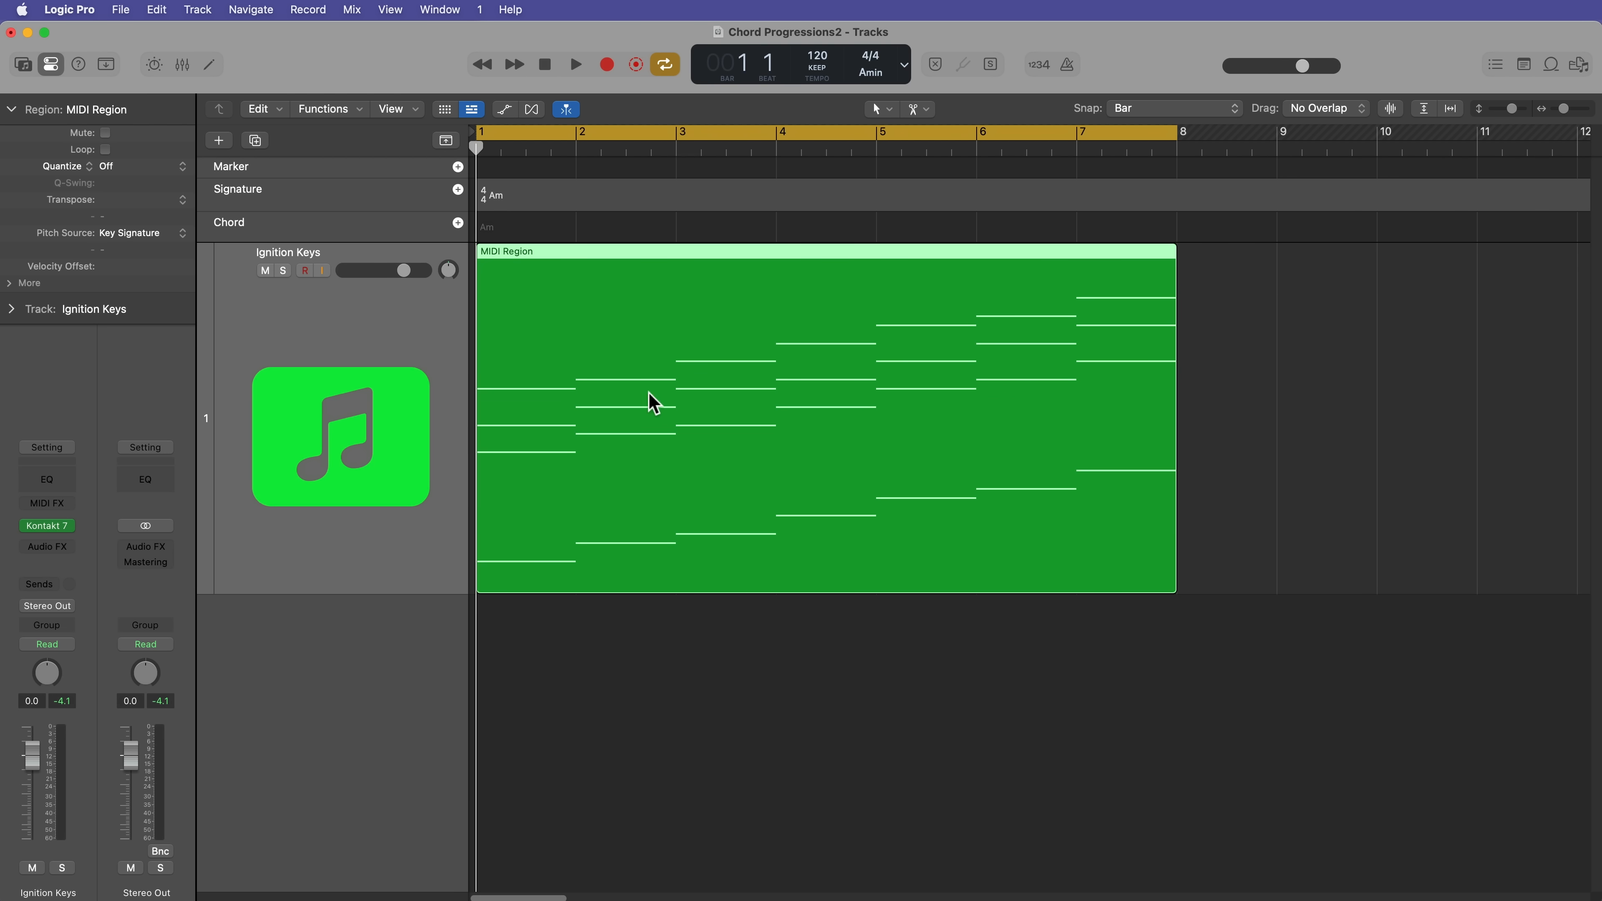
Step: Split the MIDI region into one-bar regions and number them 1 to 7 using the Text Tool
alt+super+click(578, 413)
click(918, 109)
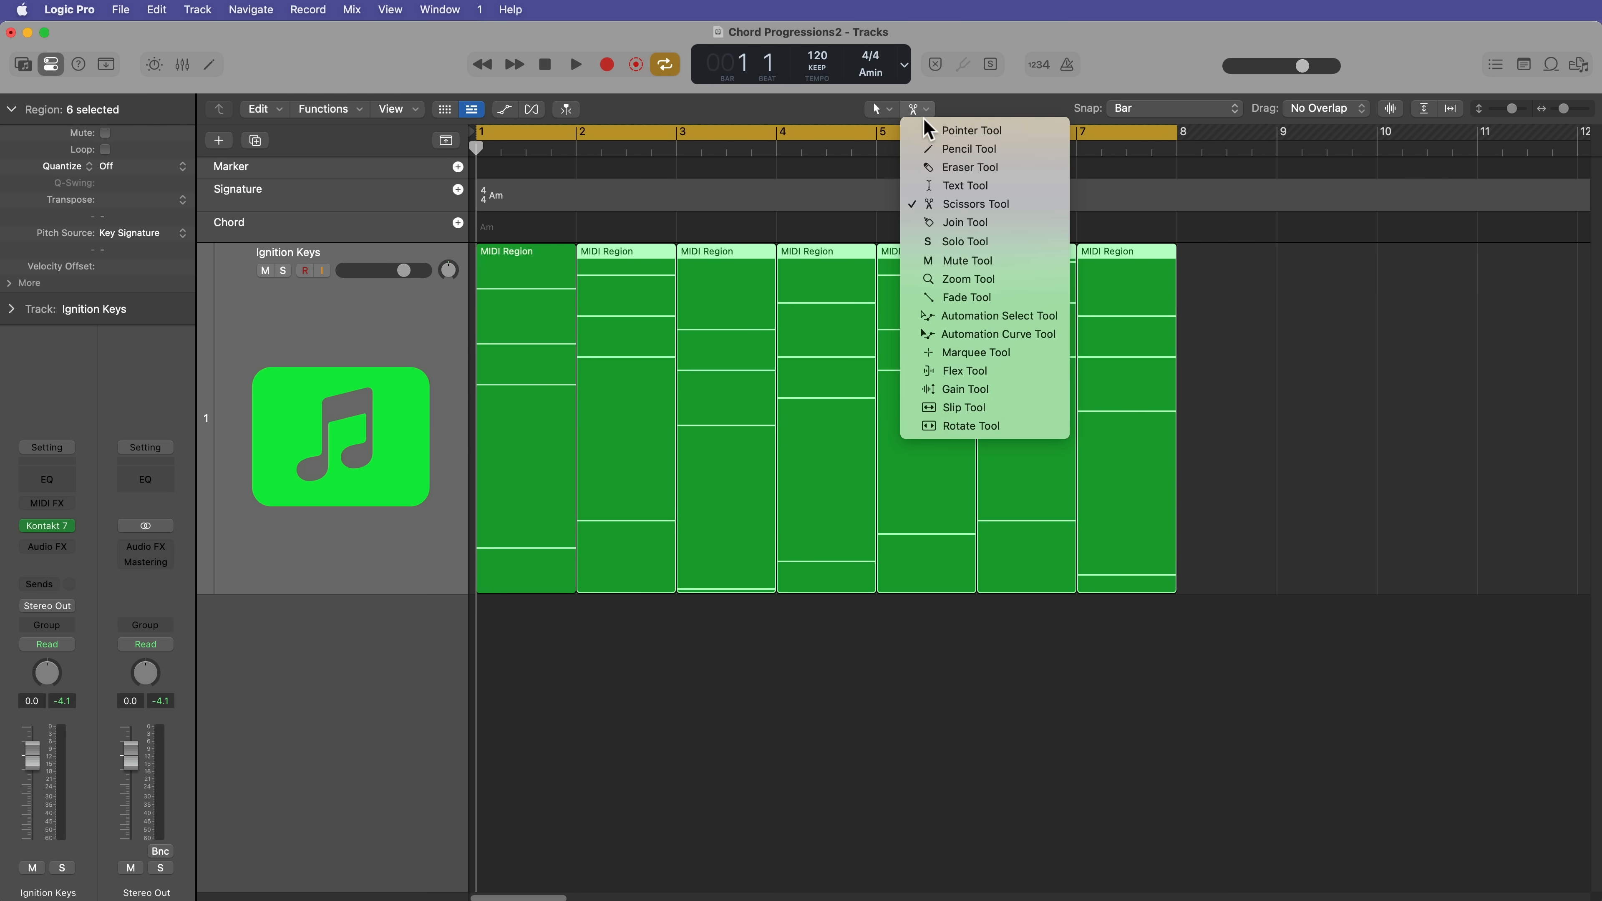
click(971, 183)
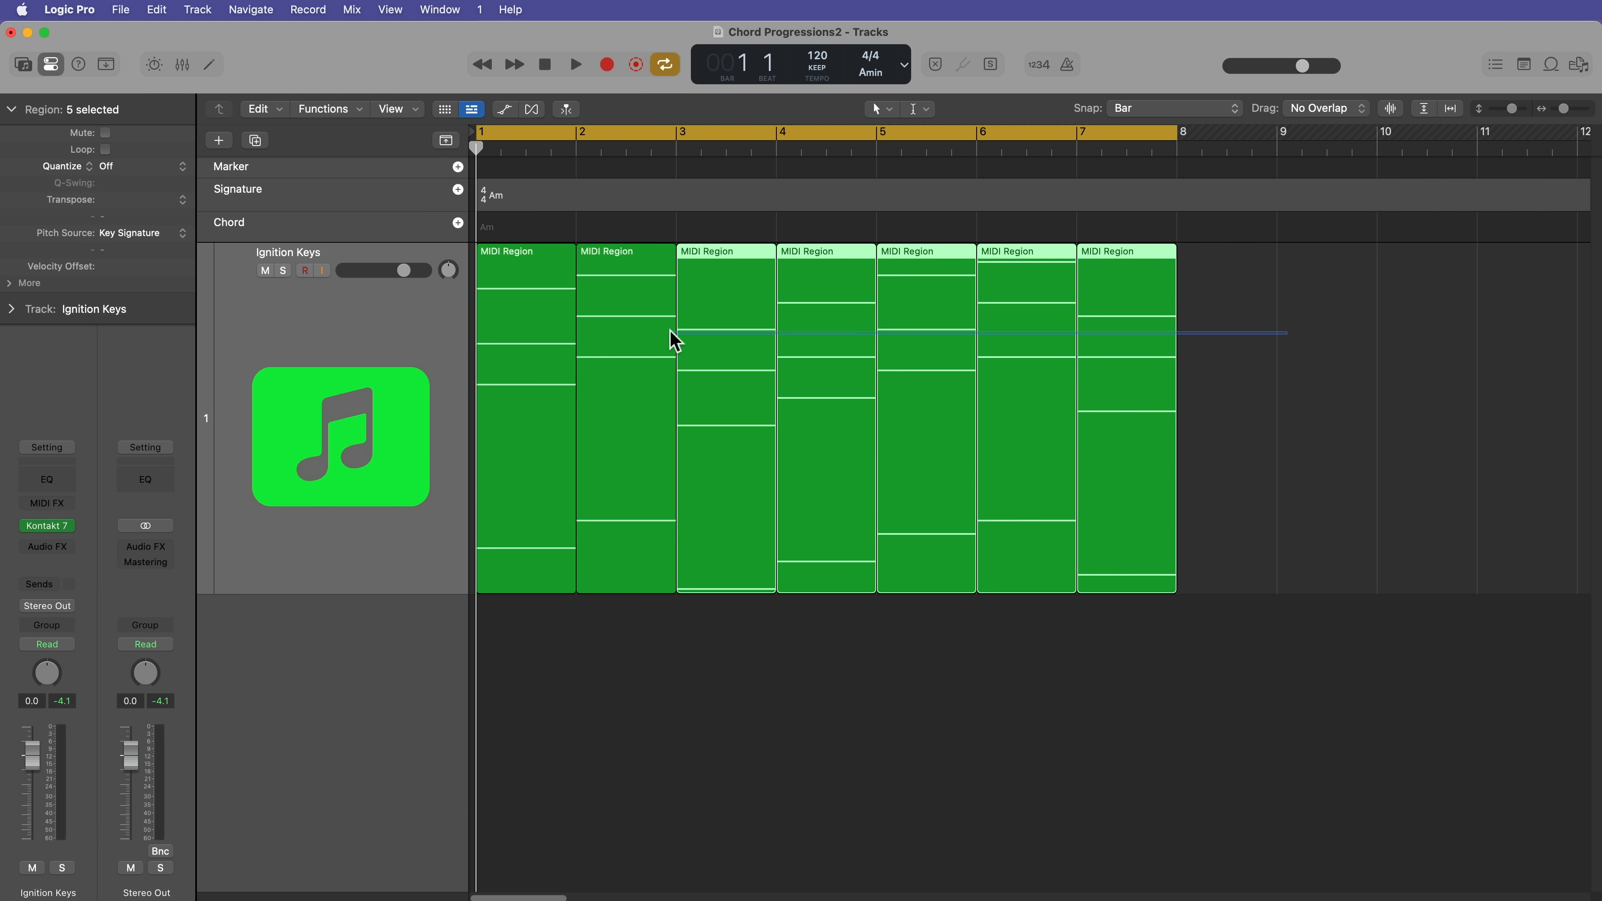
key(cmd+a)
super+click(511, 255)
text(1)
key(Return)
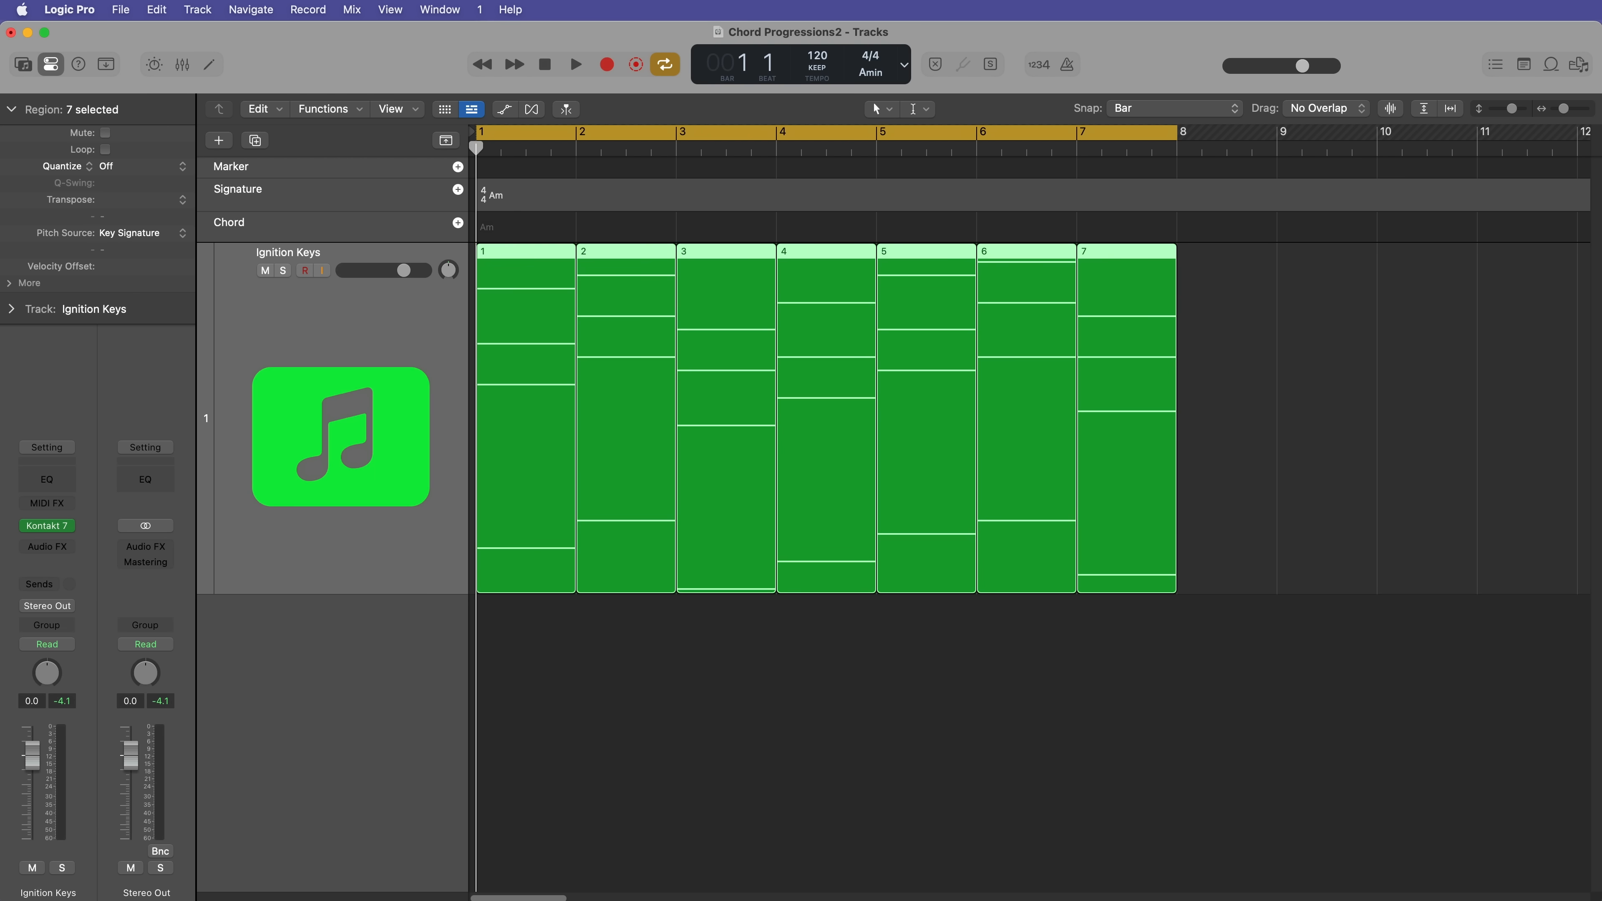
Step: Select individual numbered regions such as 1, 4, 3 and 5 in turn to point out possible chord progressions
click(583, 673)
click(522, 587)
click(811, 585)
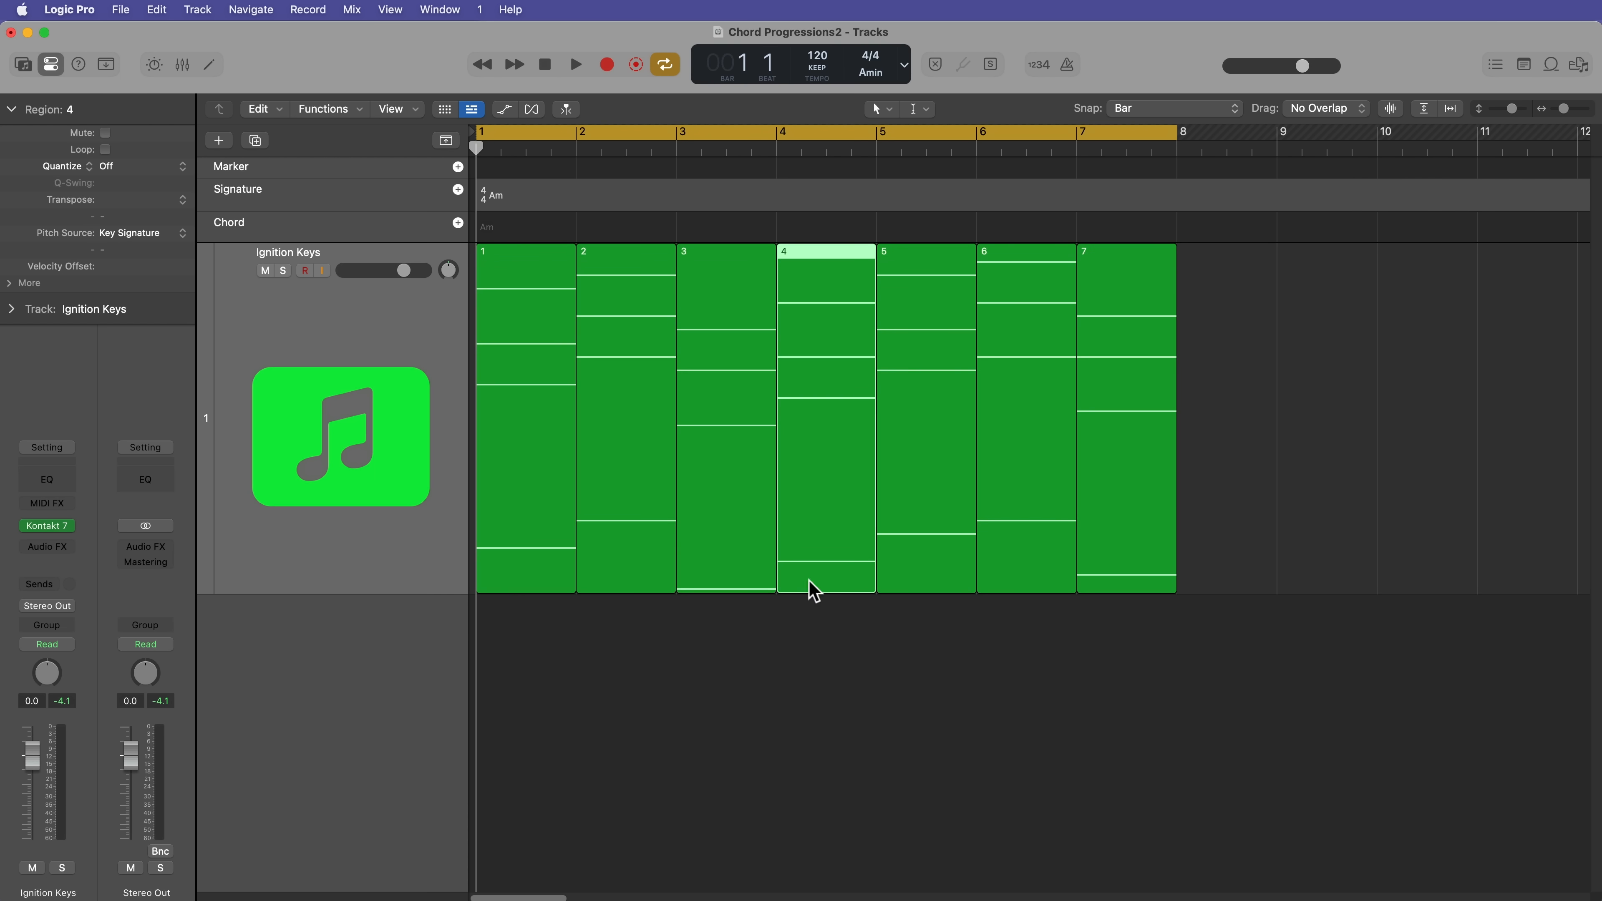
click(763, 577)
click(899, 644)
click(921, 583)
click(964, 764)
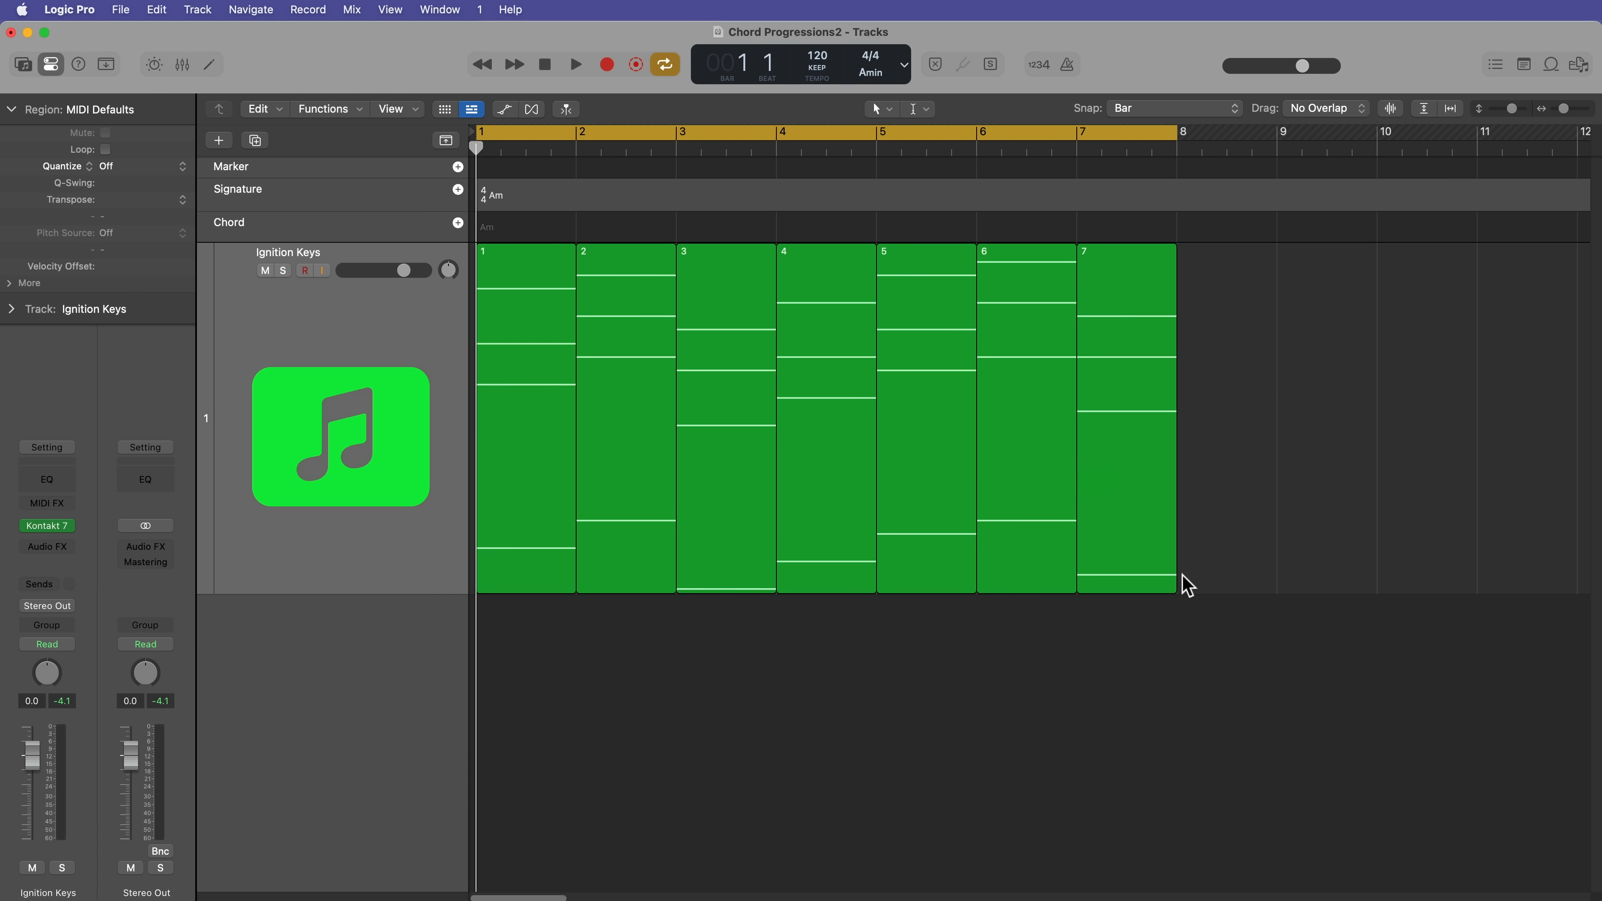
Step: Delete all seven numbered regions from the Ignition Keys track
drag(1266, 478, 530, 425)
key(Delete)
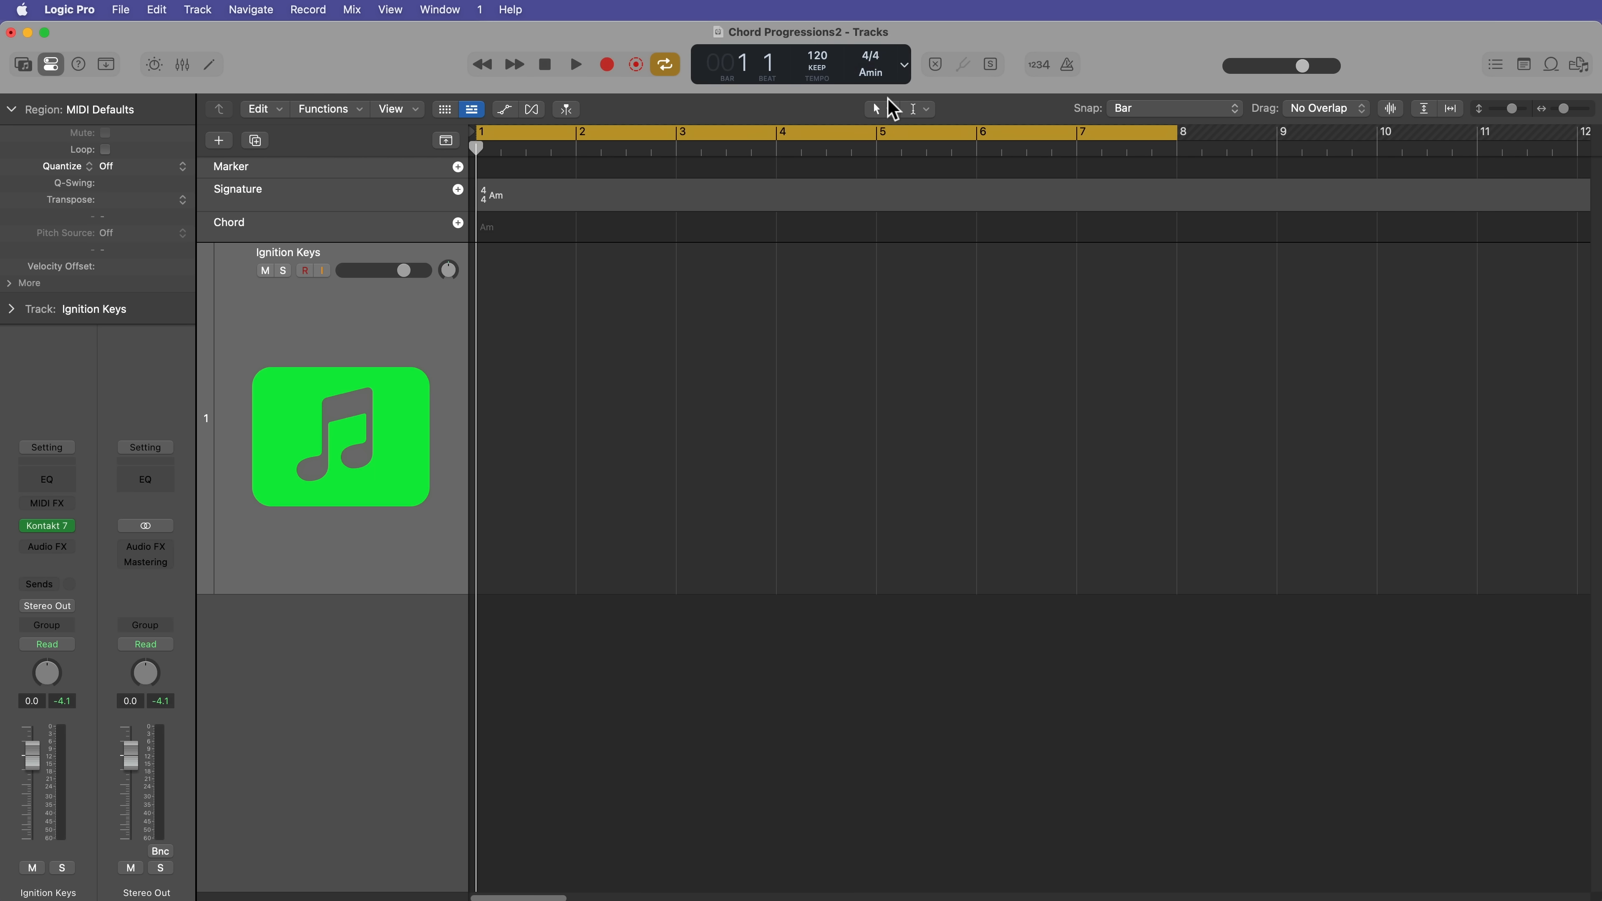
Step: Check the project's key signature choices and which global tracks are enabled
click(870, 72)
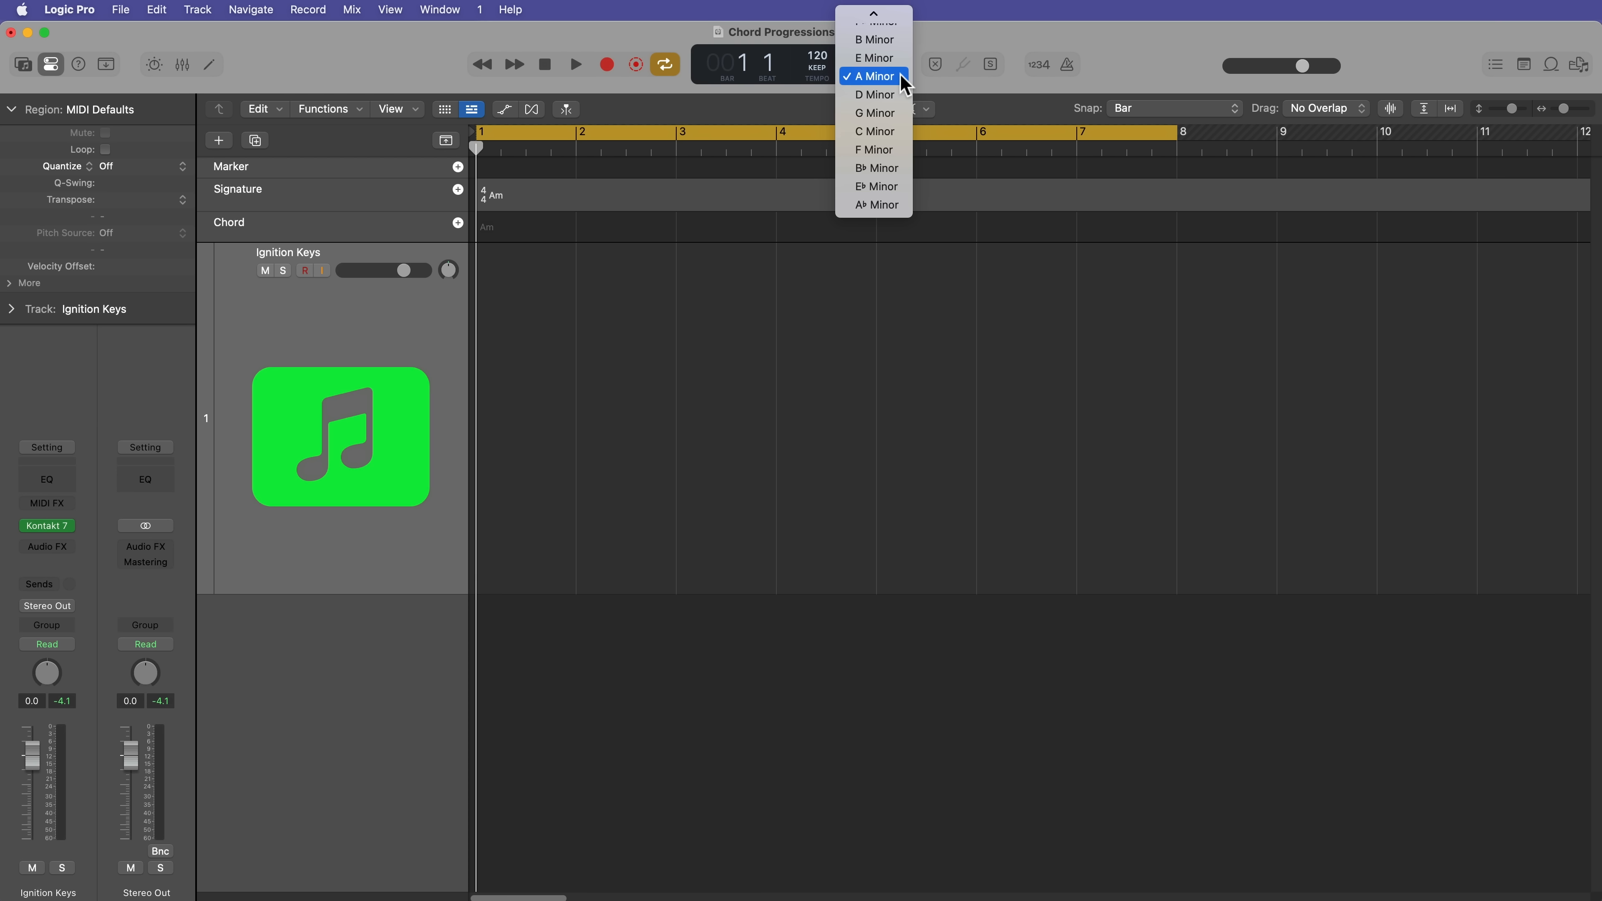
click(634, 352)
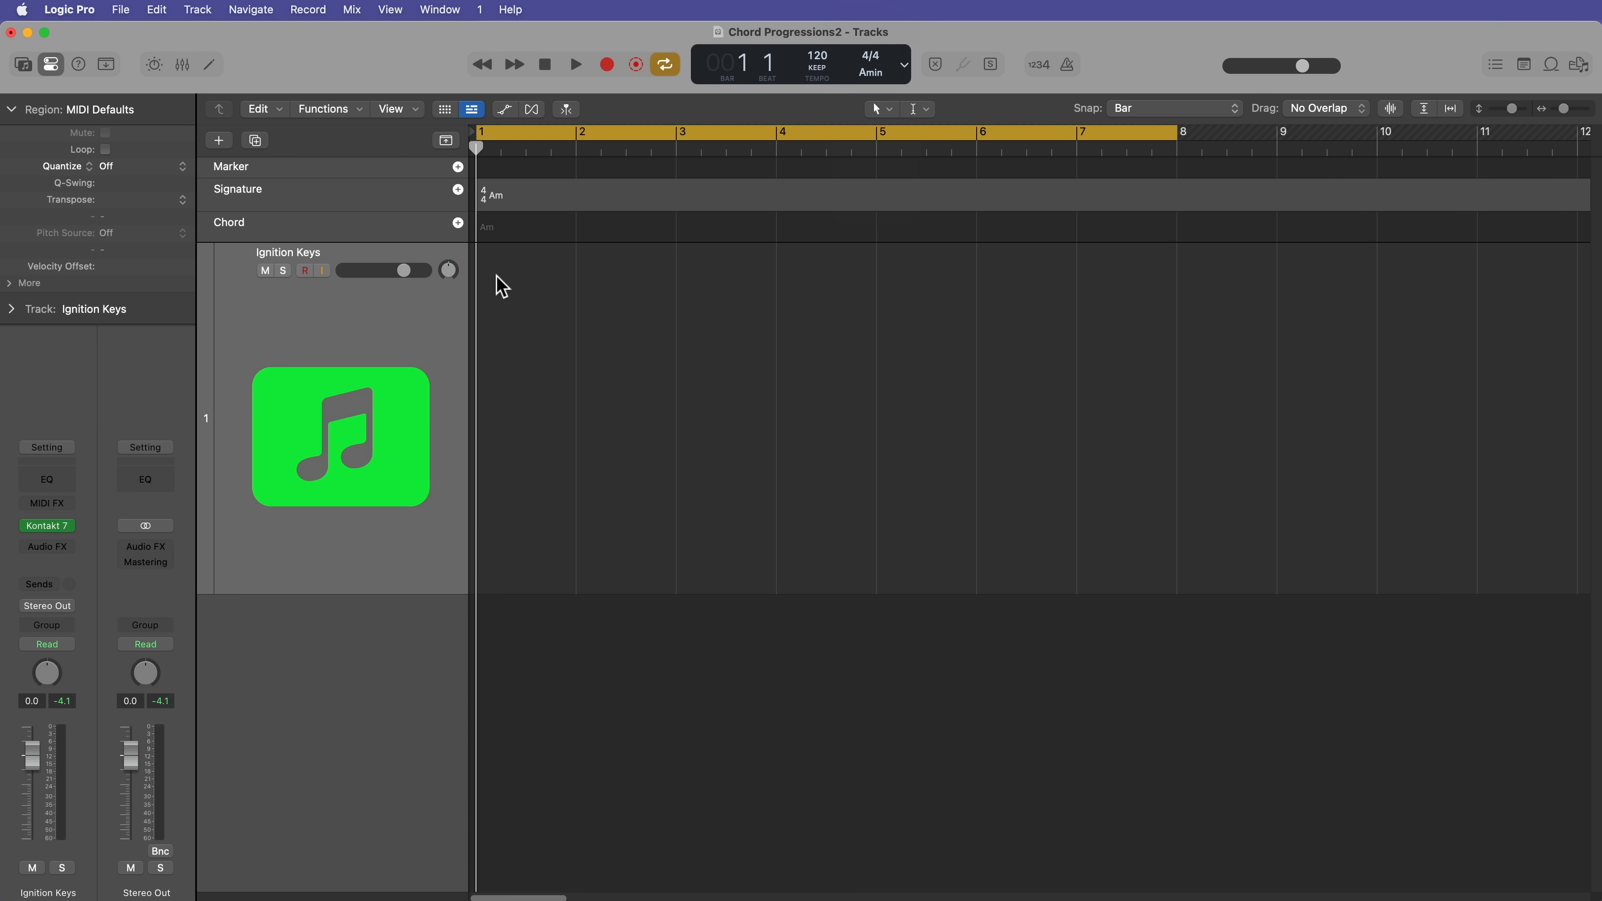
key(g)
key(g)
right_click(339, 234)
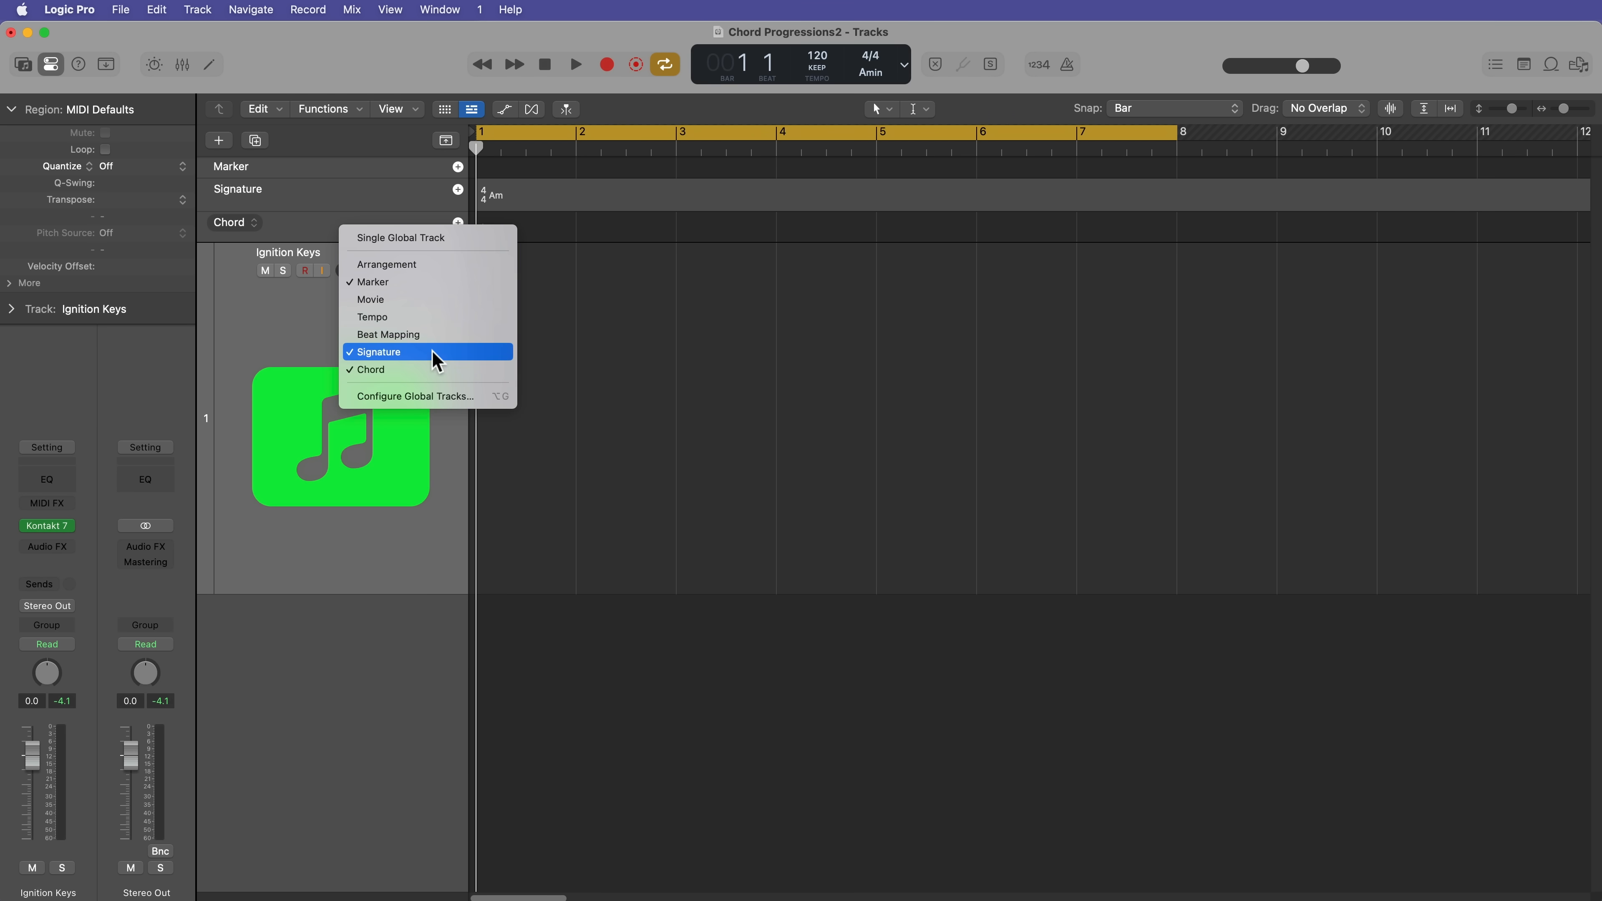
click(458, 222)
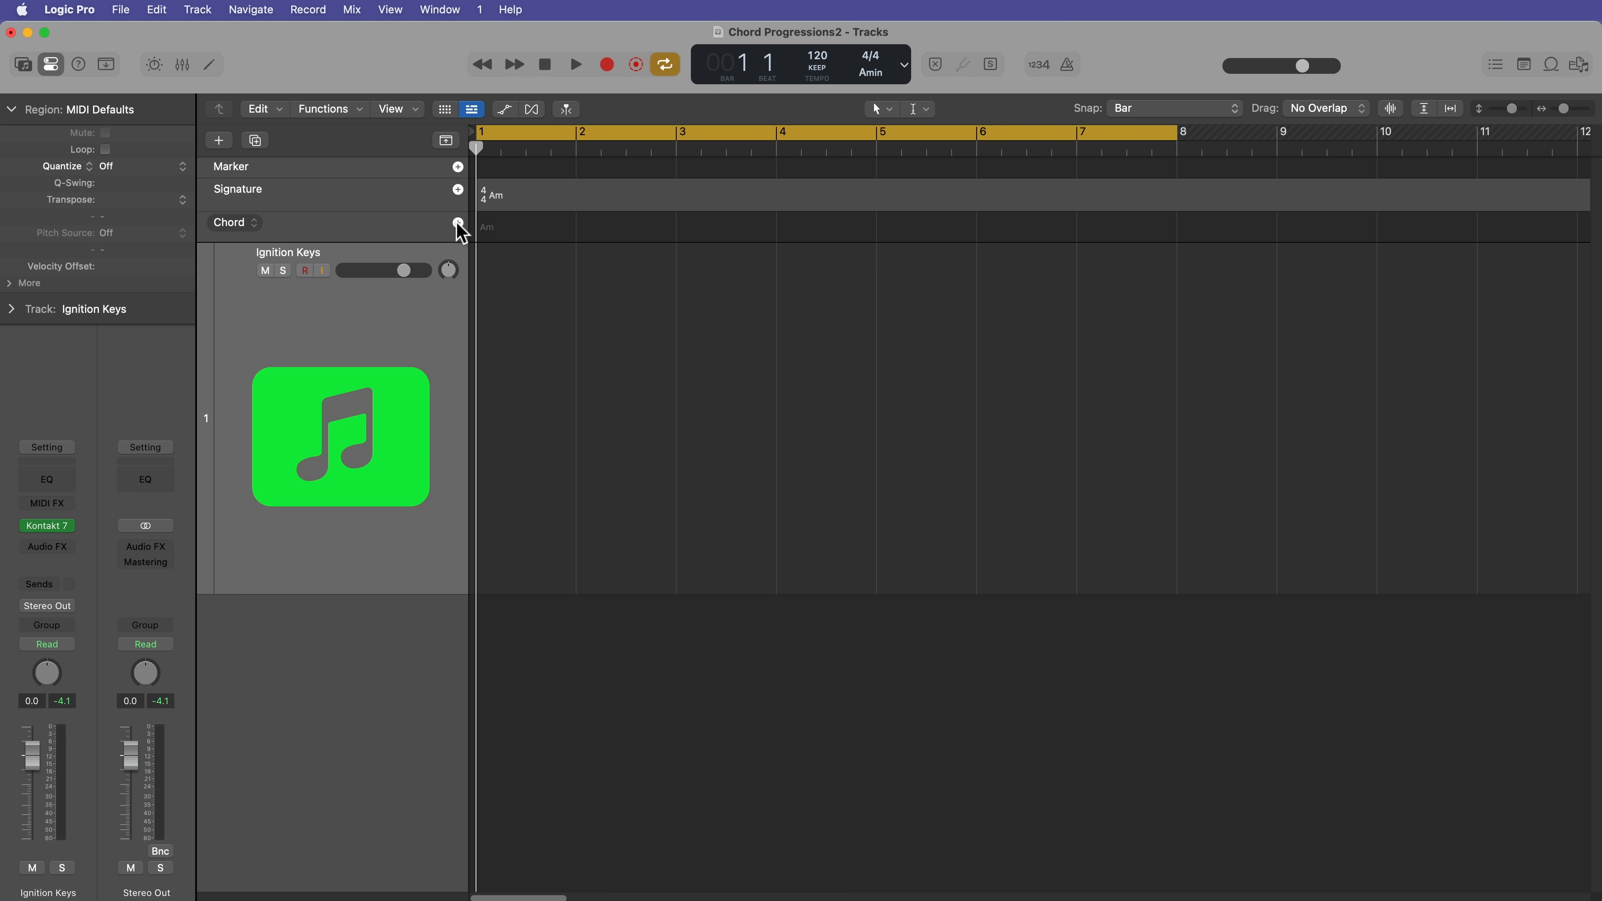
Step: Create a chord group on the Chord track, with Am7 at bar 1 and Fmaj7 at bar 2
click(458, 228)
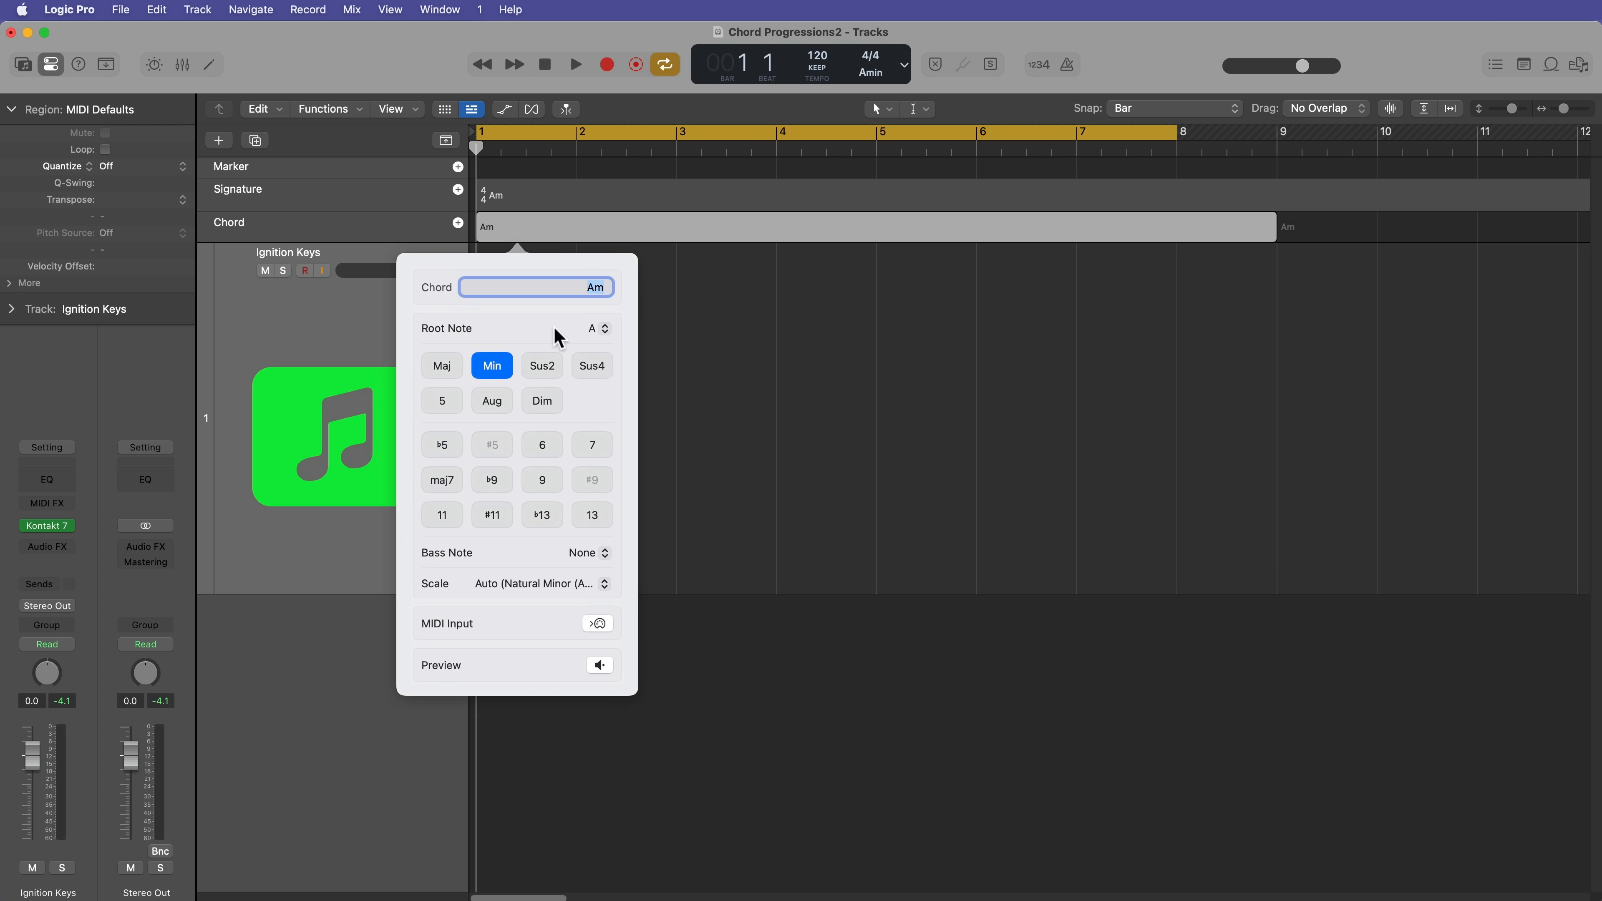
text(Am)
key(Return)
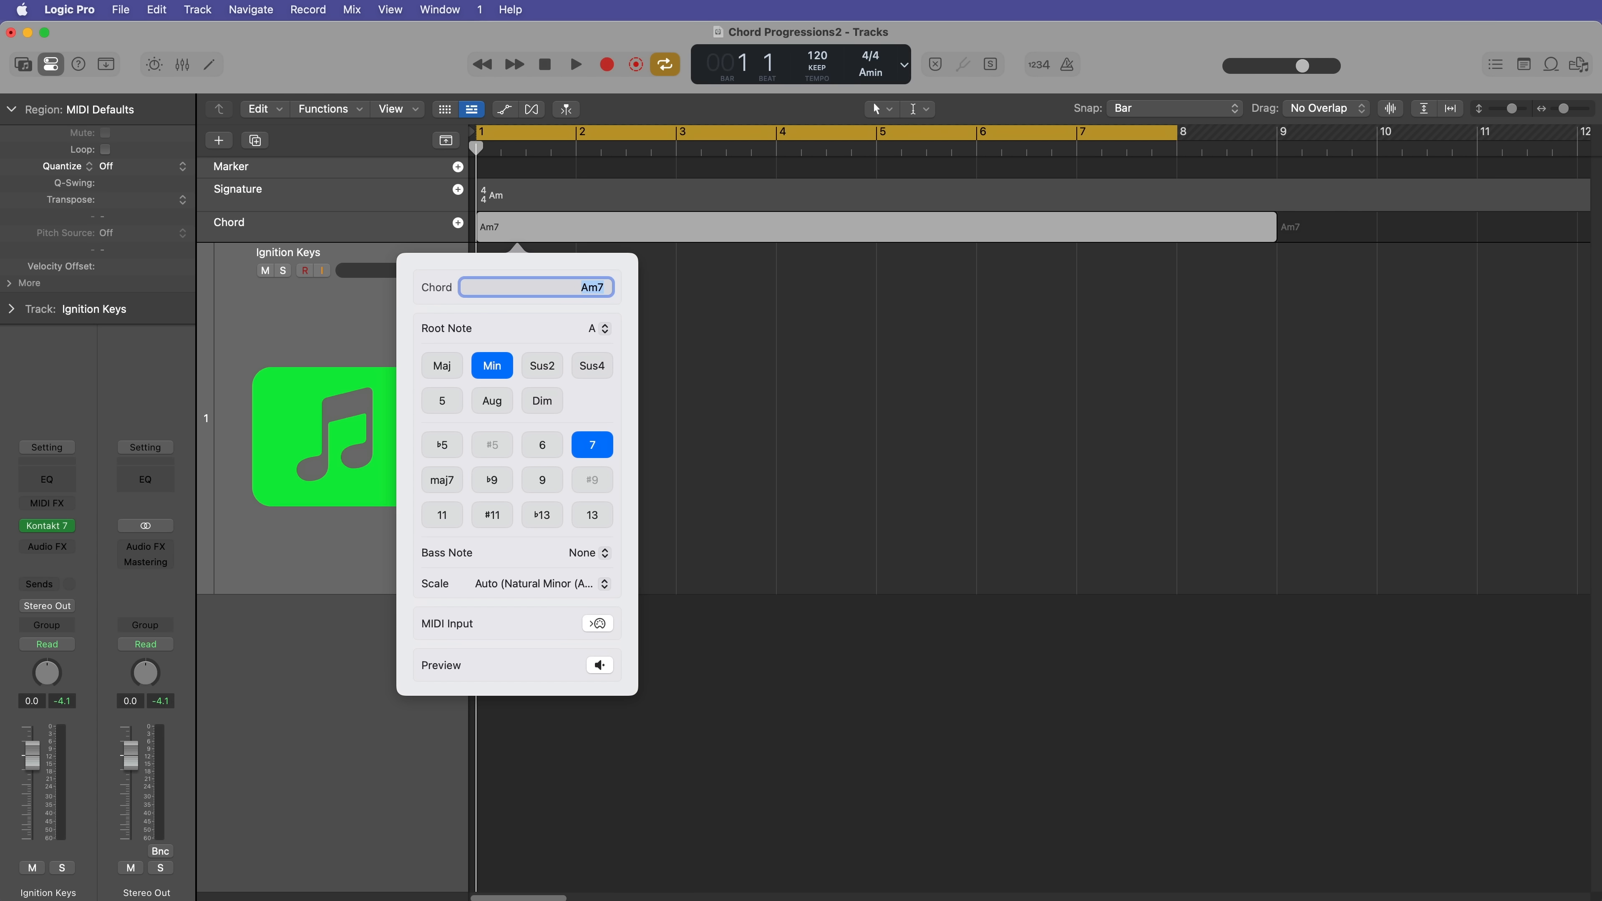
key(Tab)
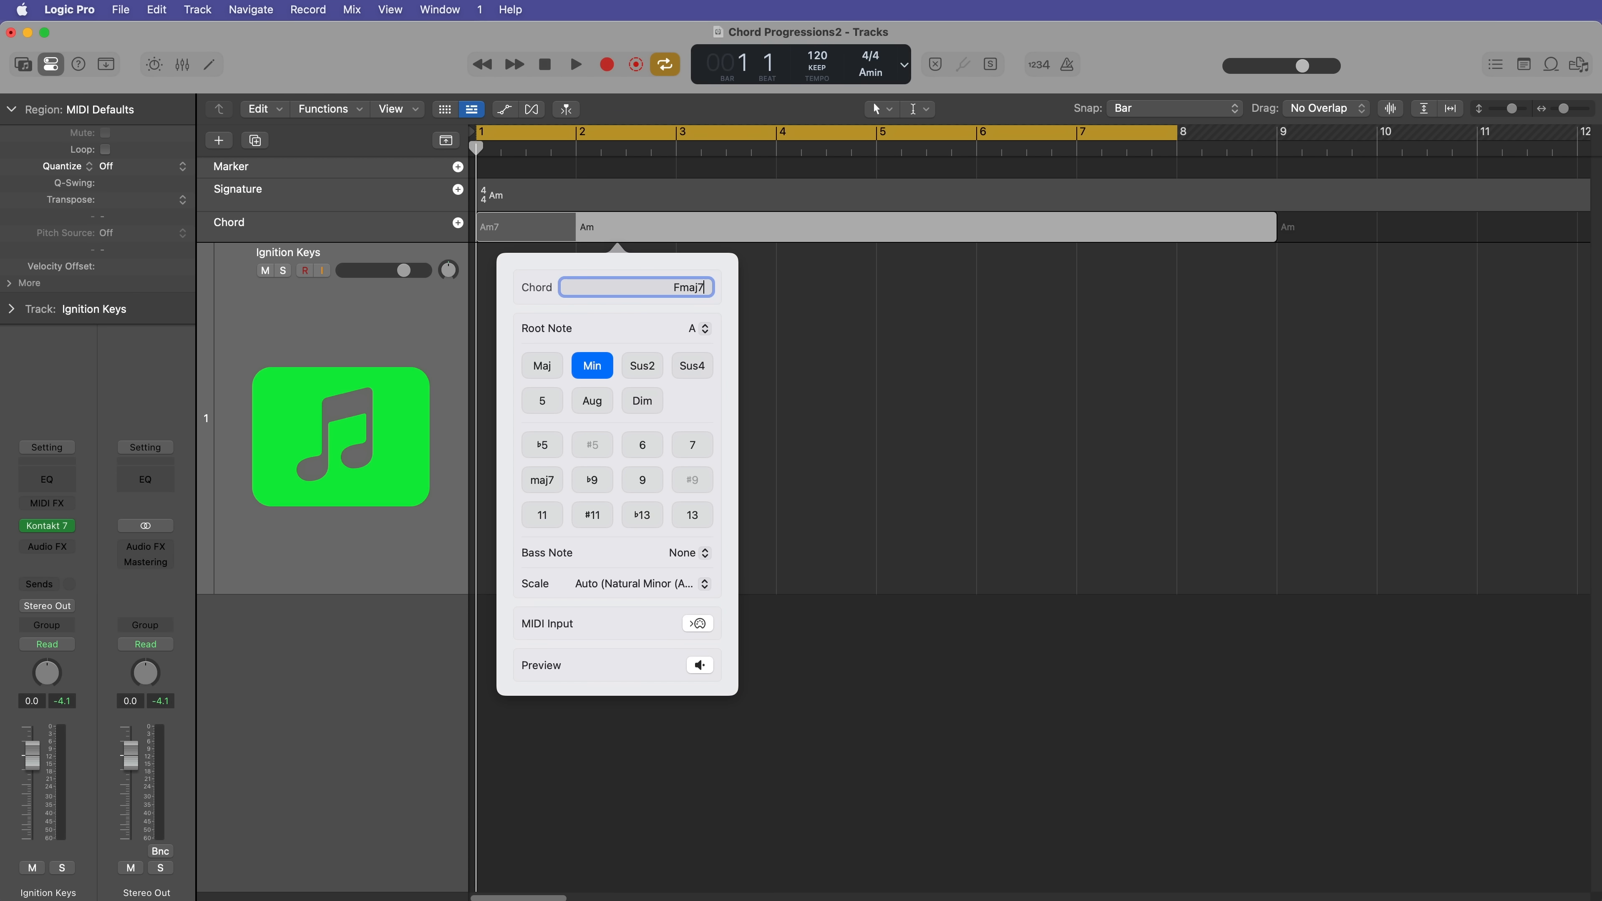
key(Tab)
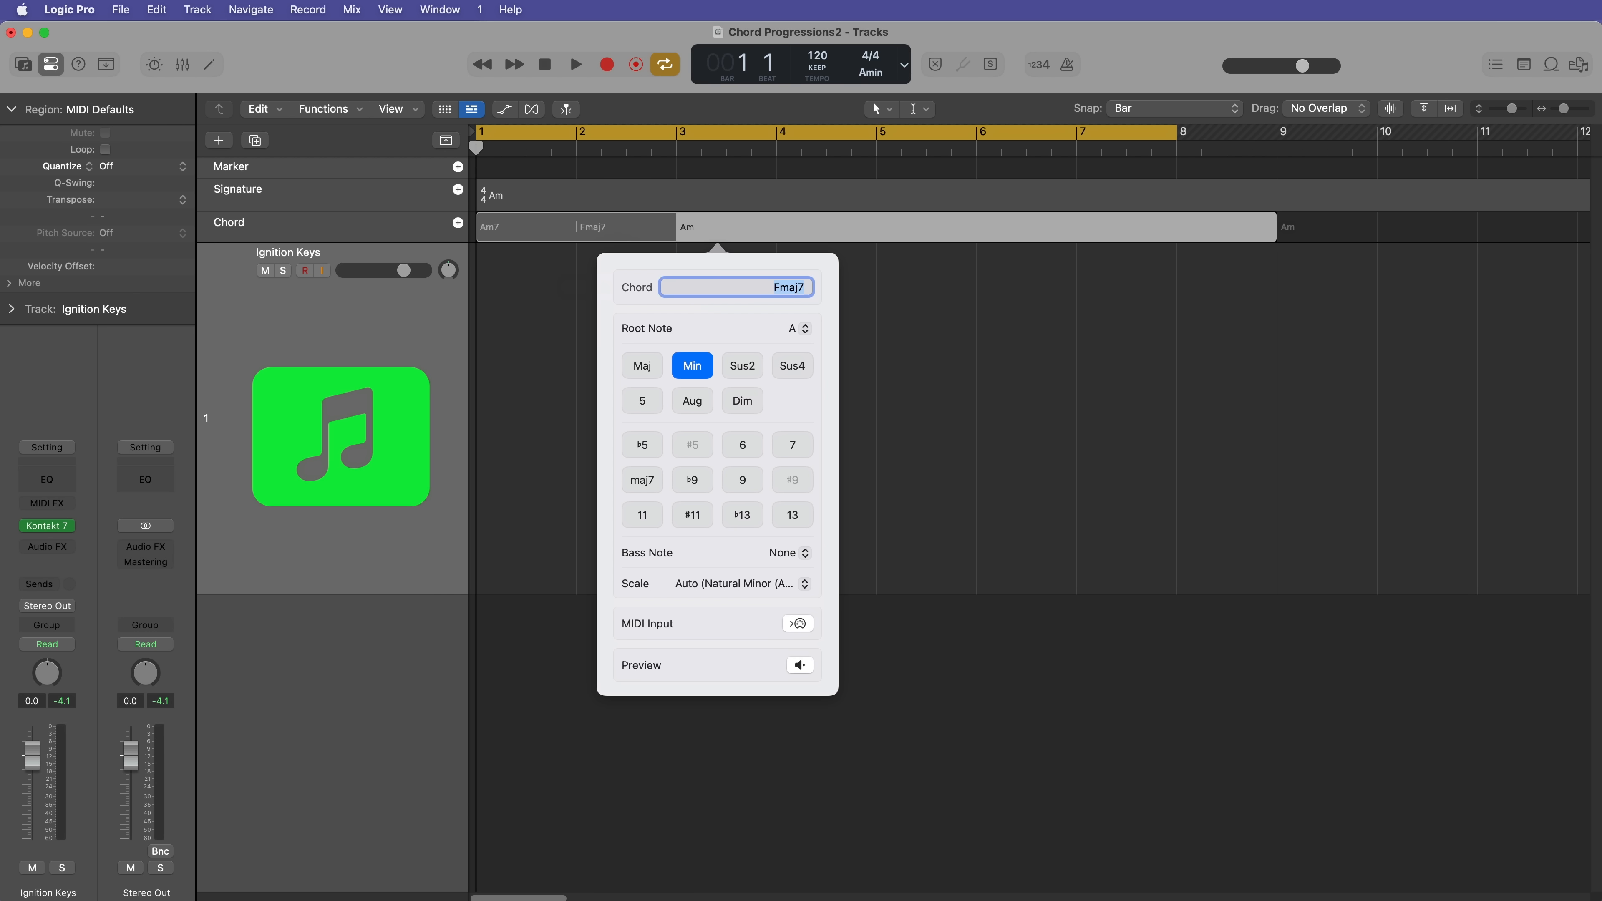
Step: Enter Em7 at bar 3 and Gadd 9 at bar 4 of the chord group
text(Em7)
key(Tab)
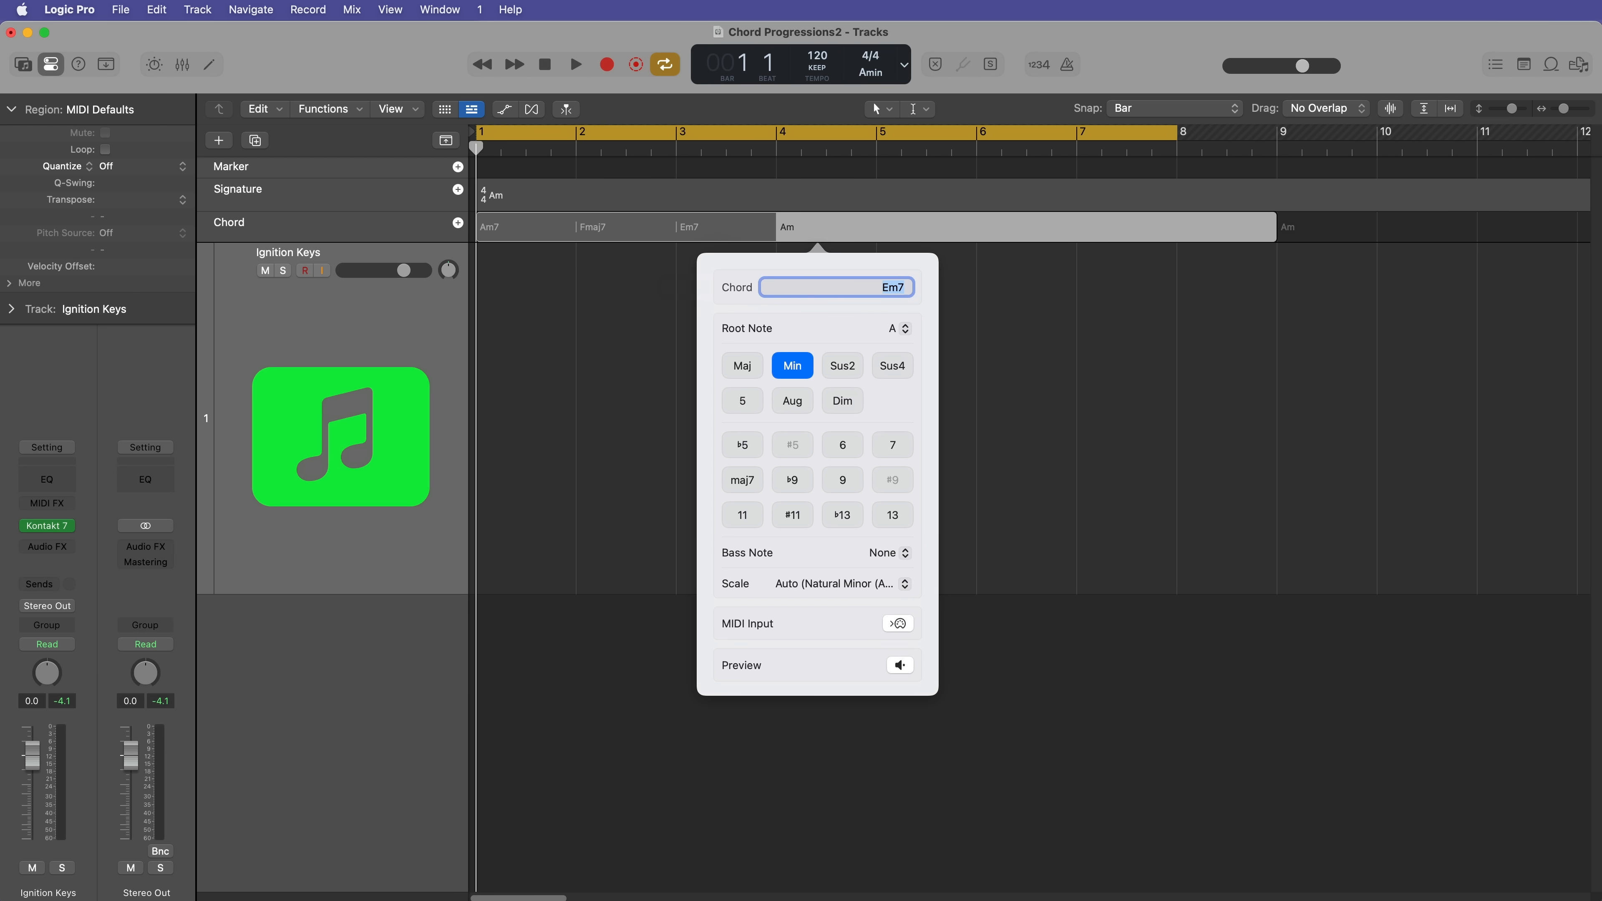
text(Gadd9)
key(Tab)
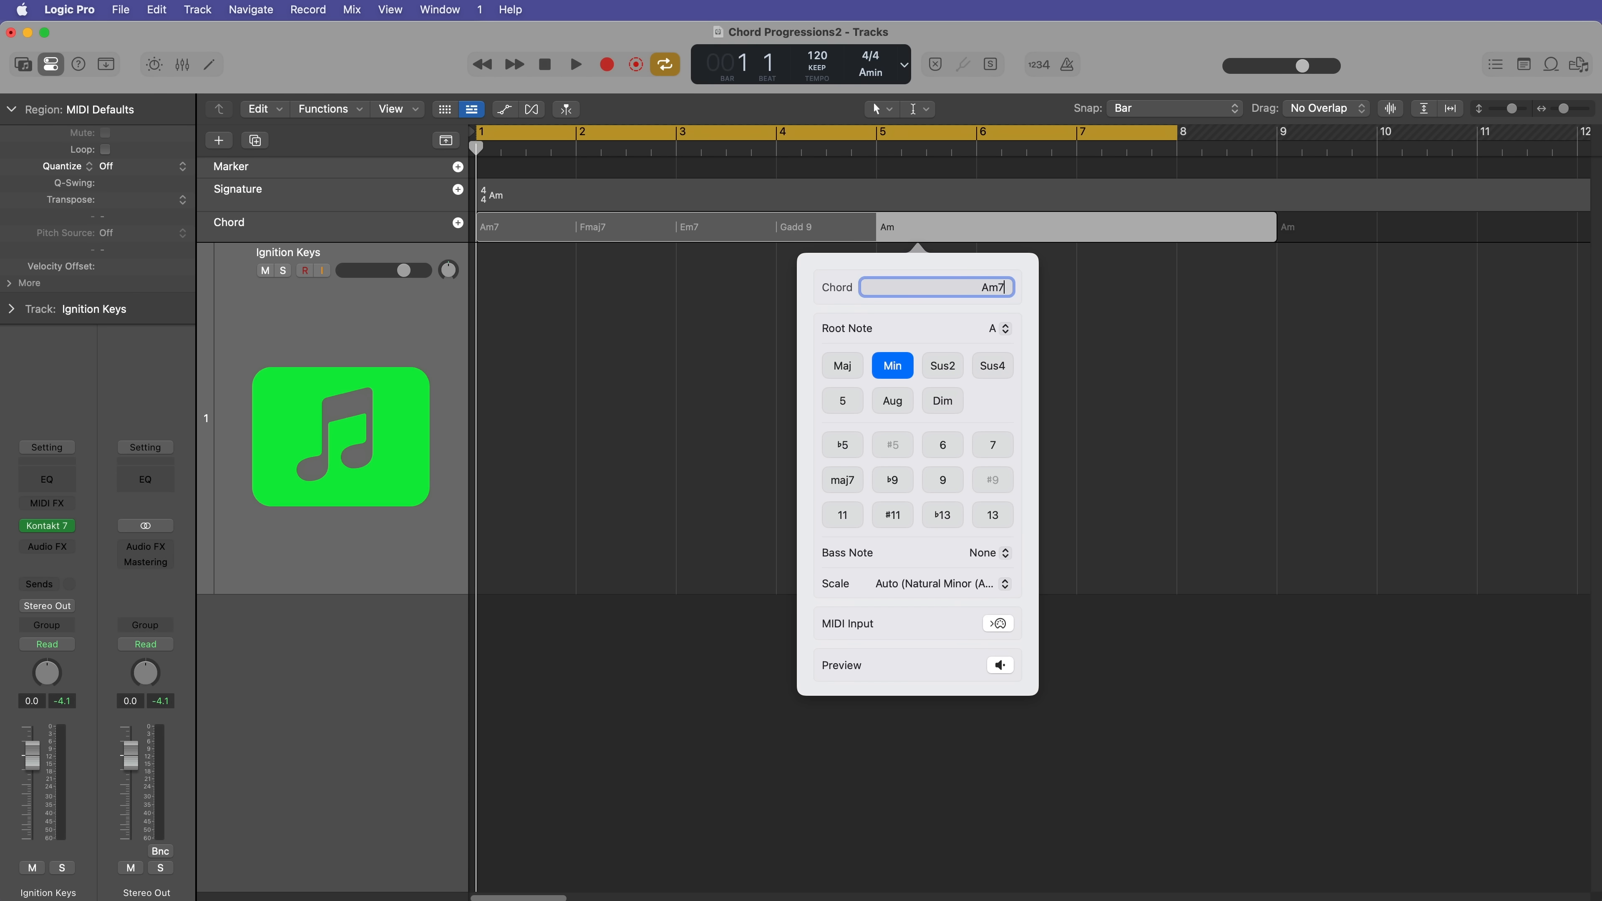
Step: Set the chord at bar 5 of the chord group to Amadd 9
key(Return)
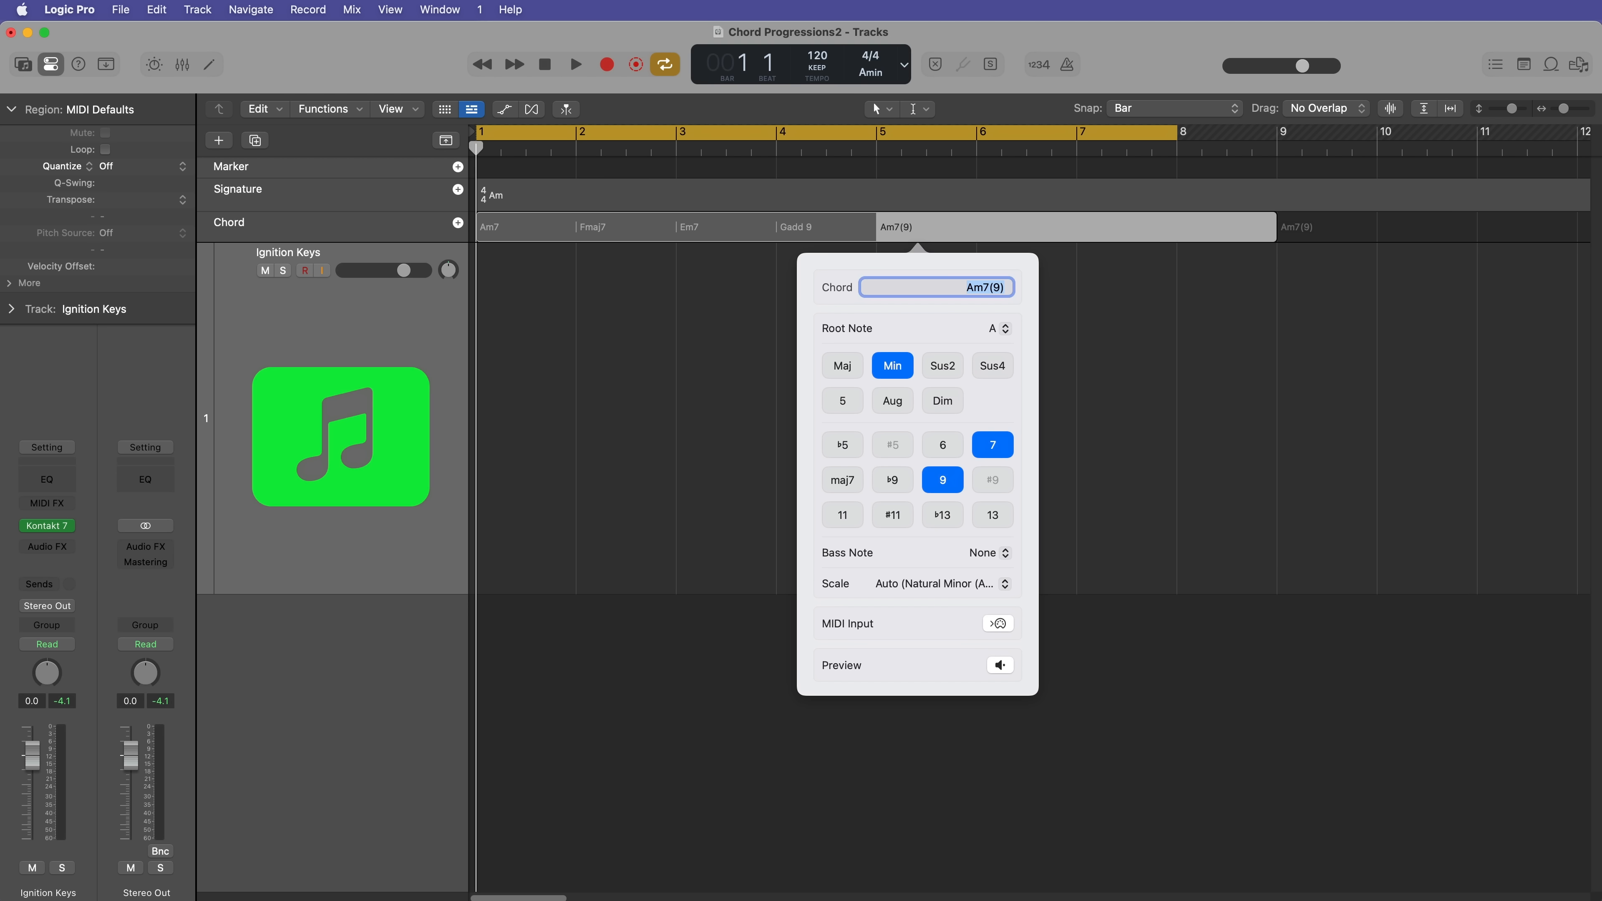
text(Am add9)
key(Return)
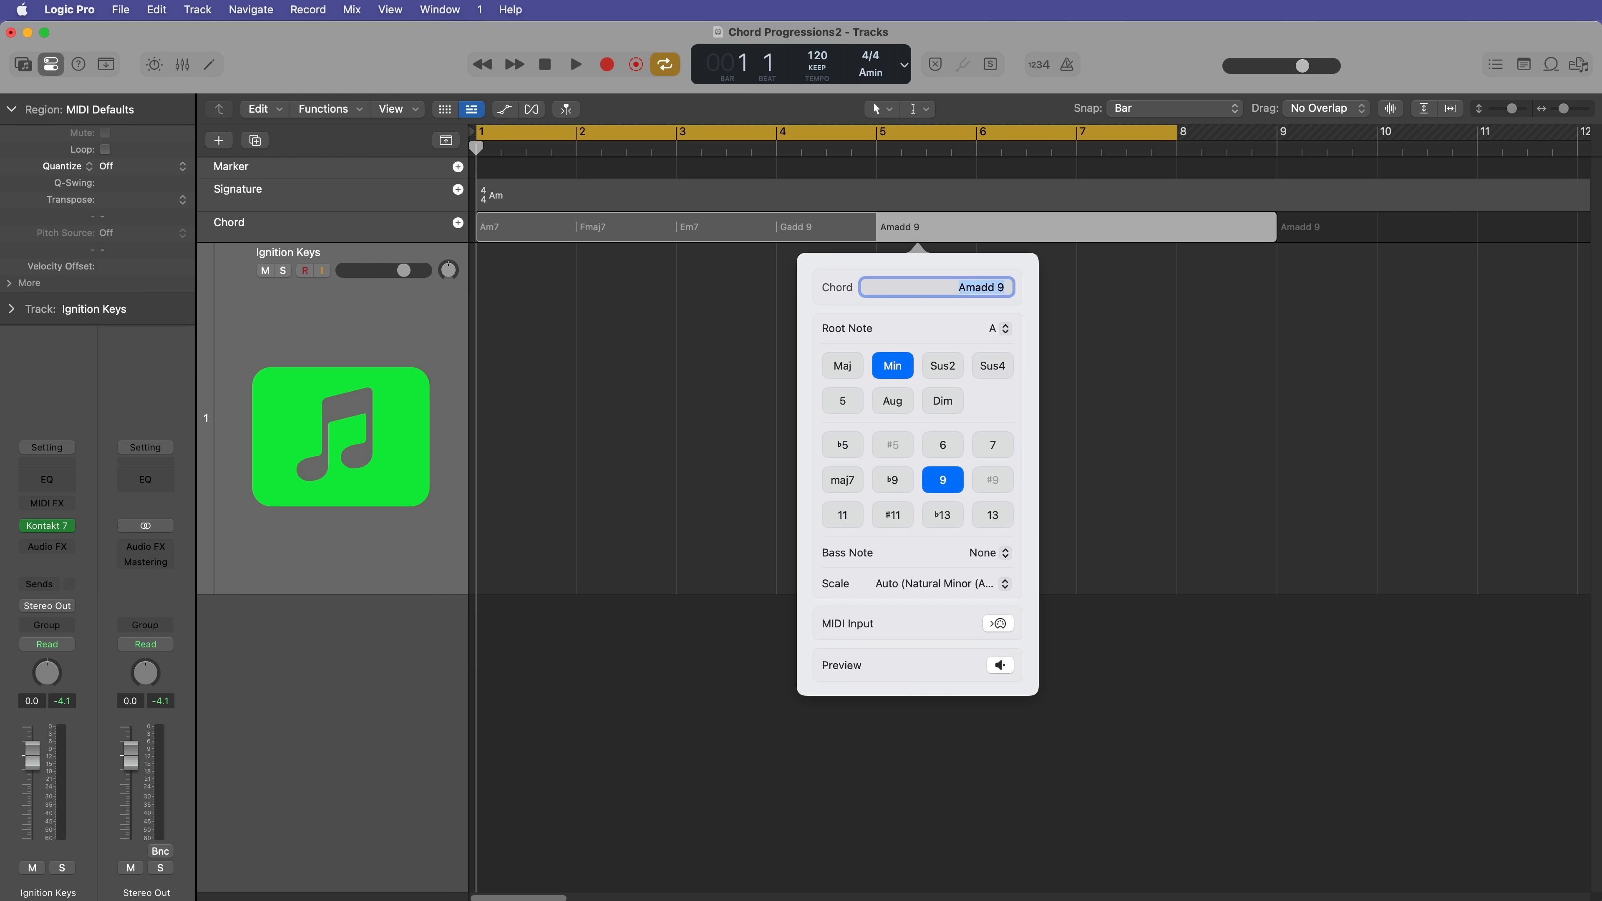
key(Tab)
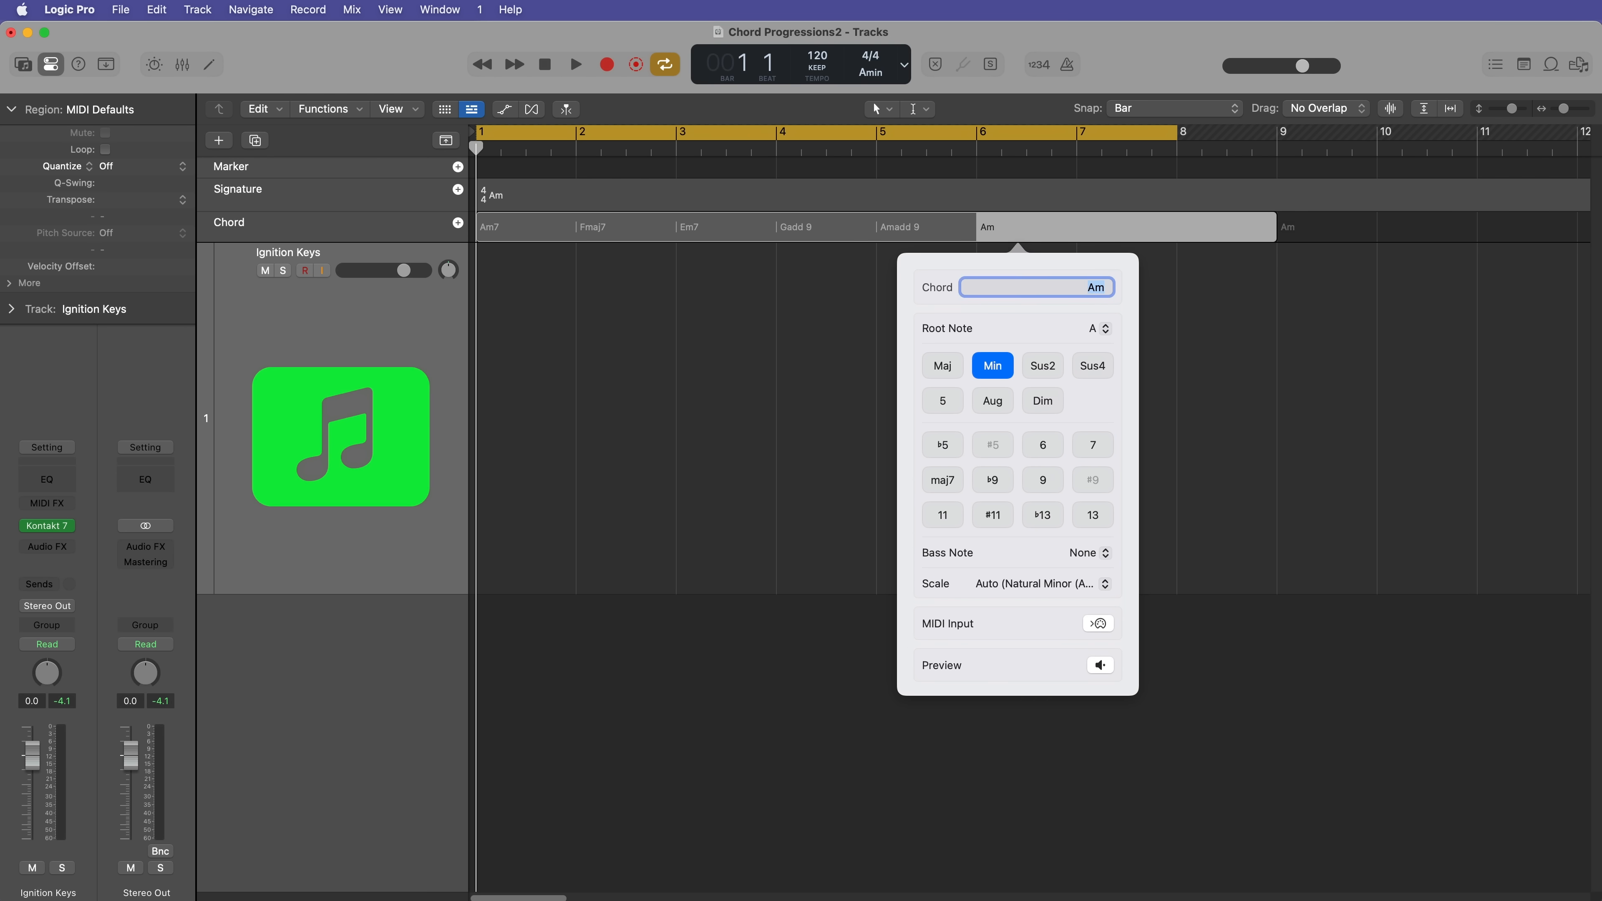
Step: Enter Fmaj7 at bar 6 and Em7 at bar 7 of the chord group
text(Fmaj7)
key(Return)
key(Tab)
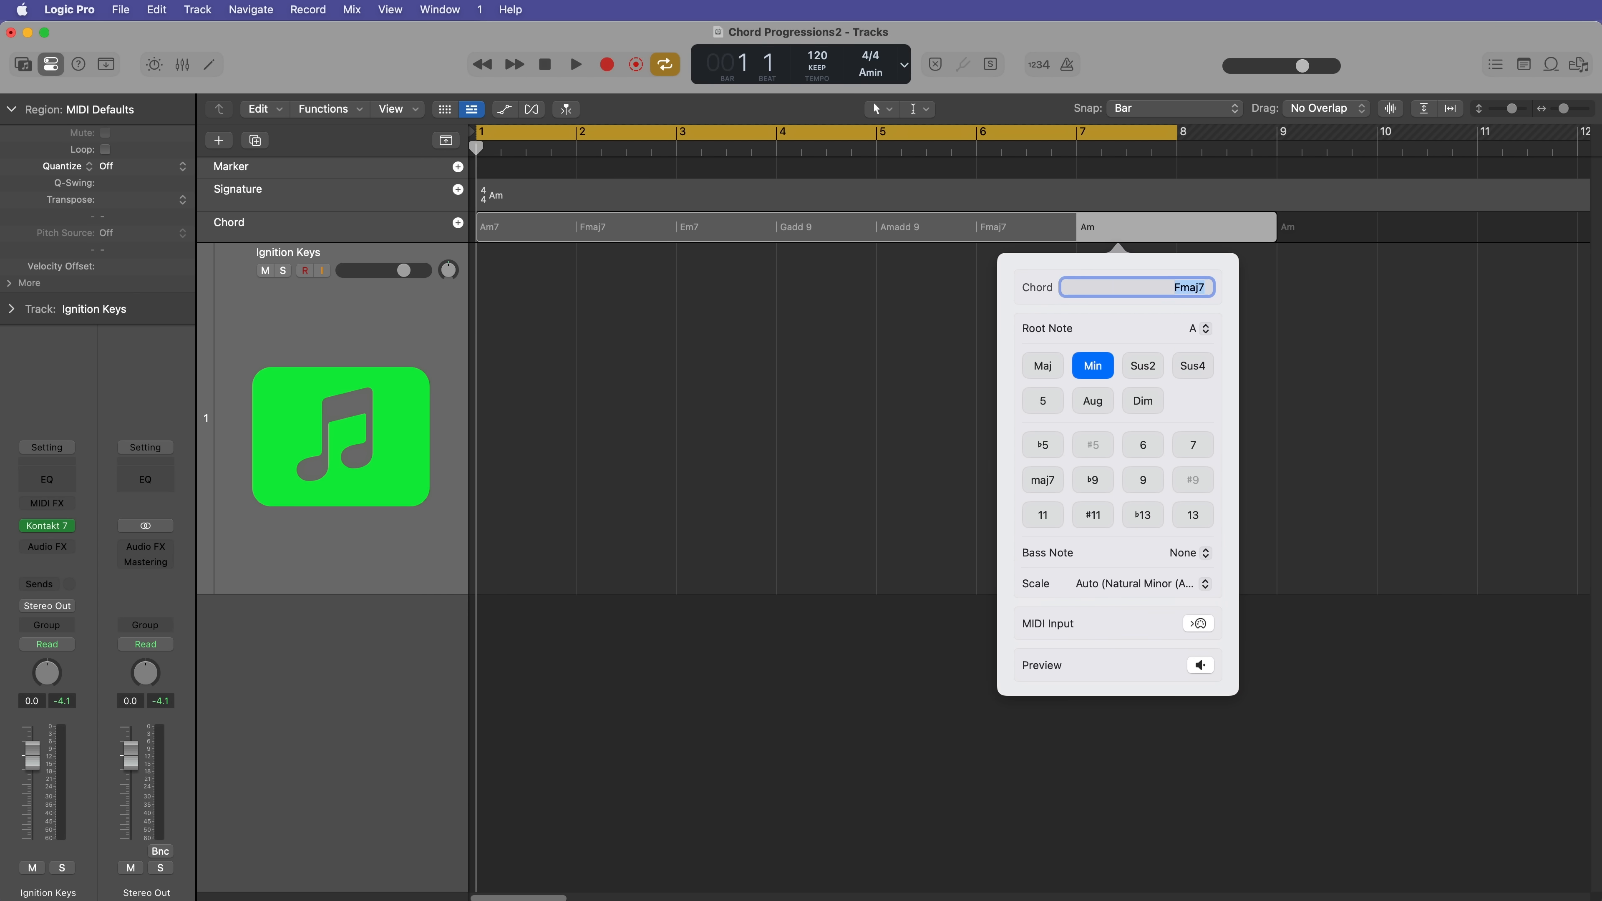
text(Em7)
key(Return)
key(Tab)
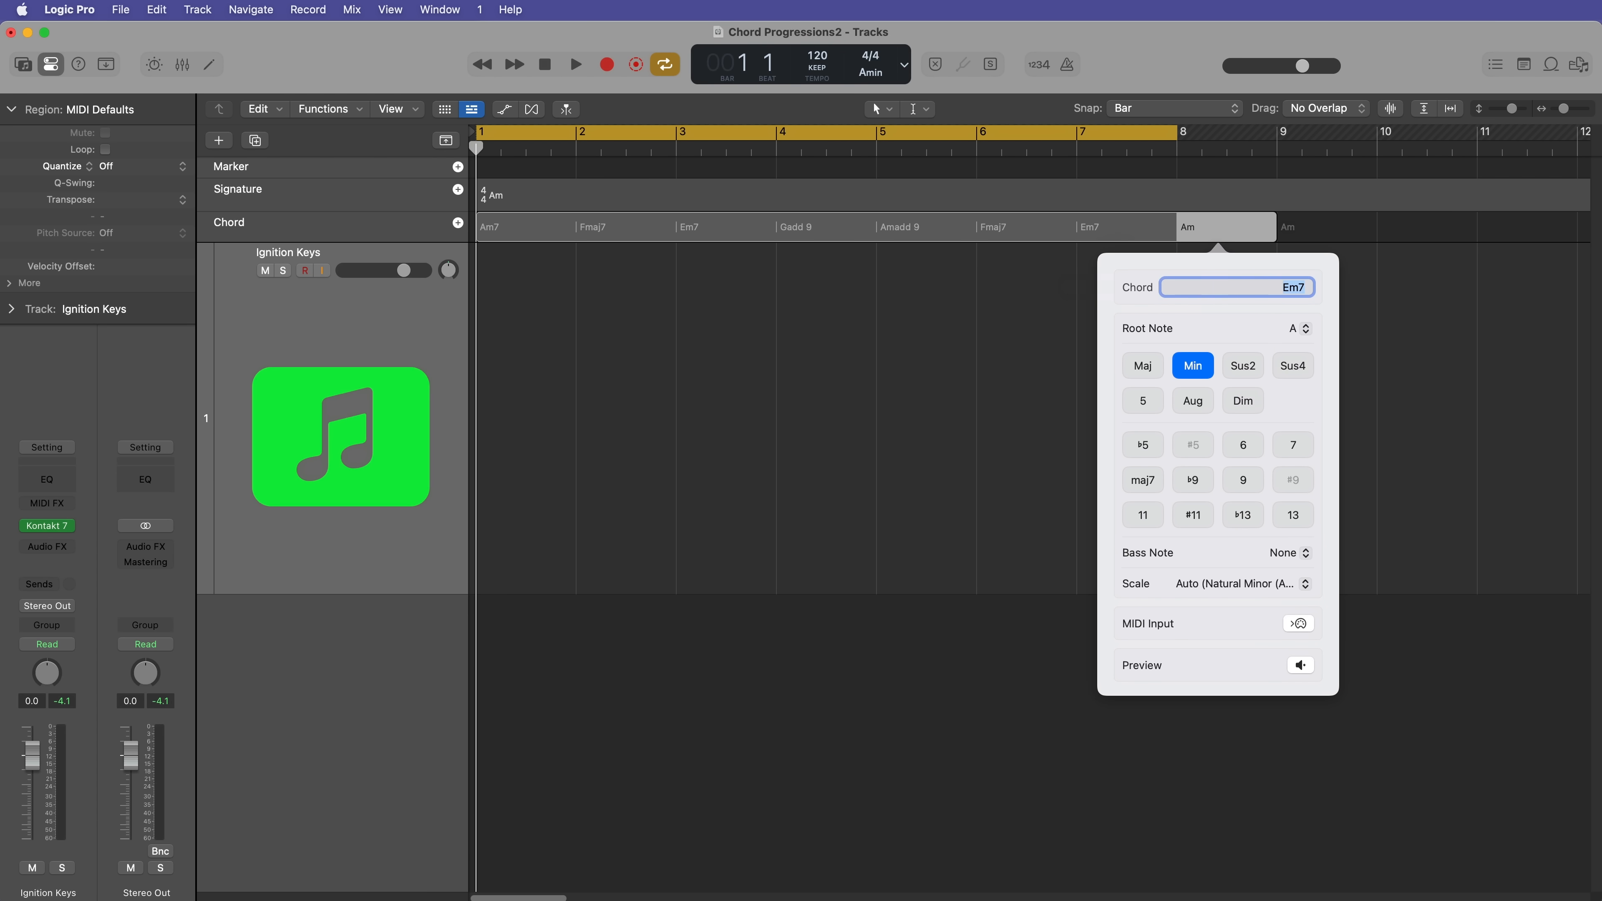
Step: Enter G6 at bar 8 of the chord group and step back through the preceding chords to bar 3
text(G6)
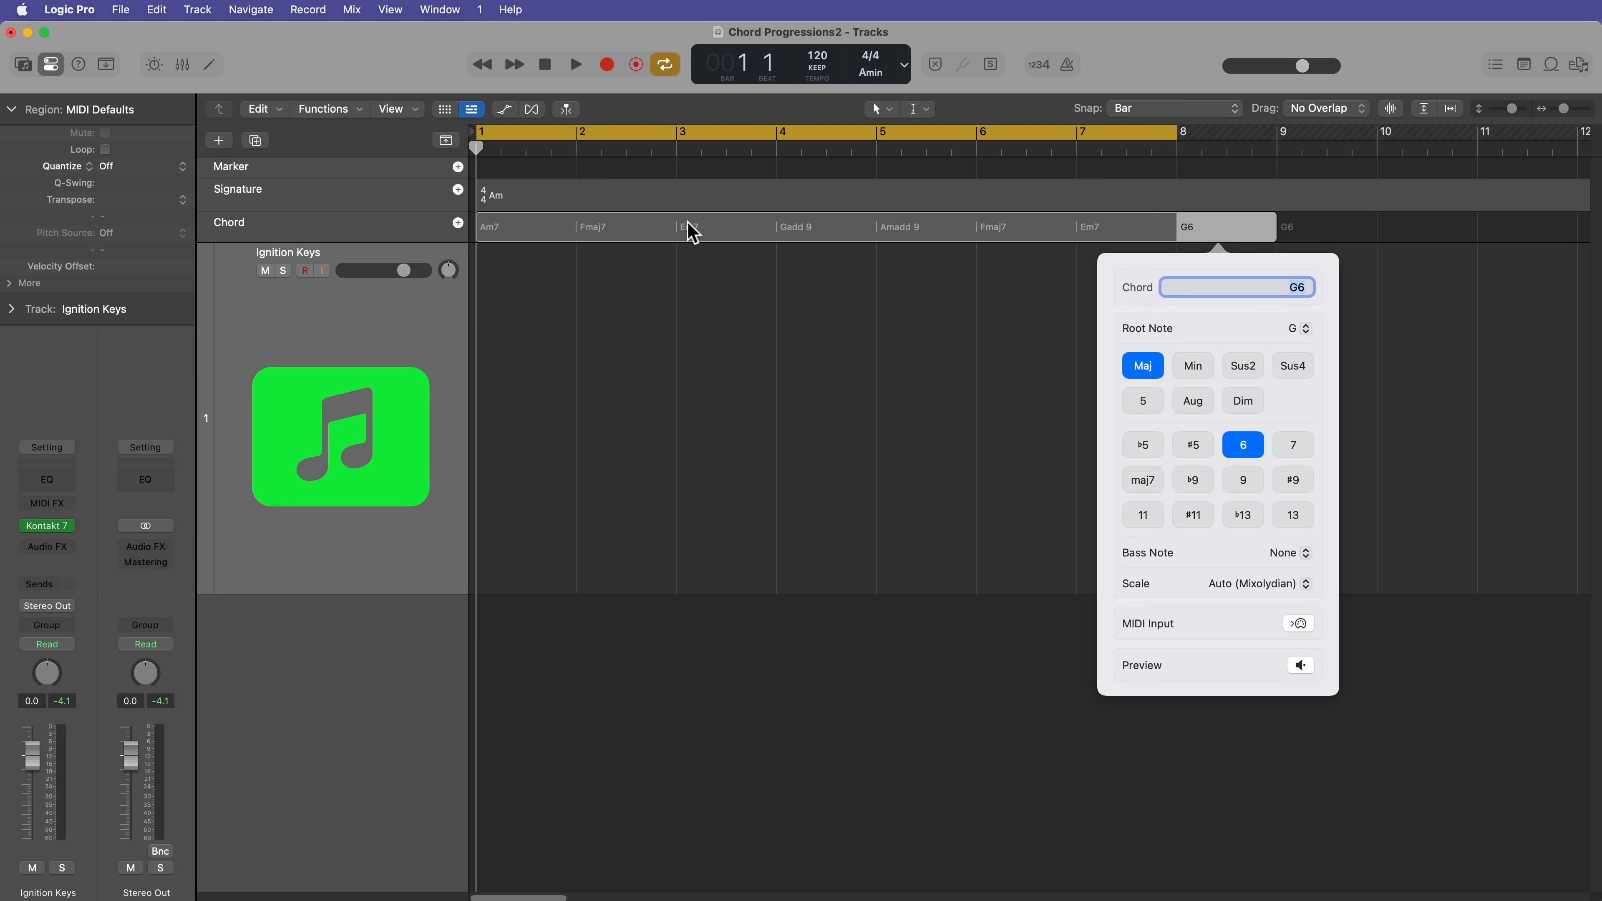
key(shift+Tab)
key(shift+Tab)
key(shift+Tab)
key(shift+Tab)
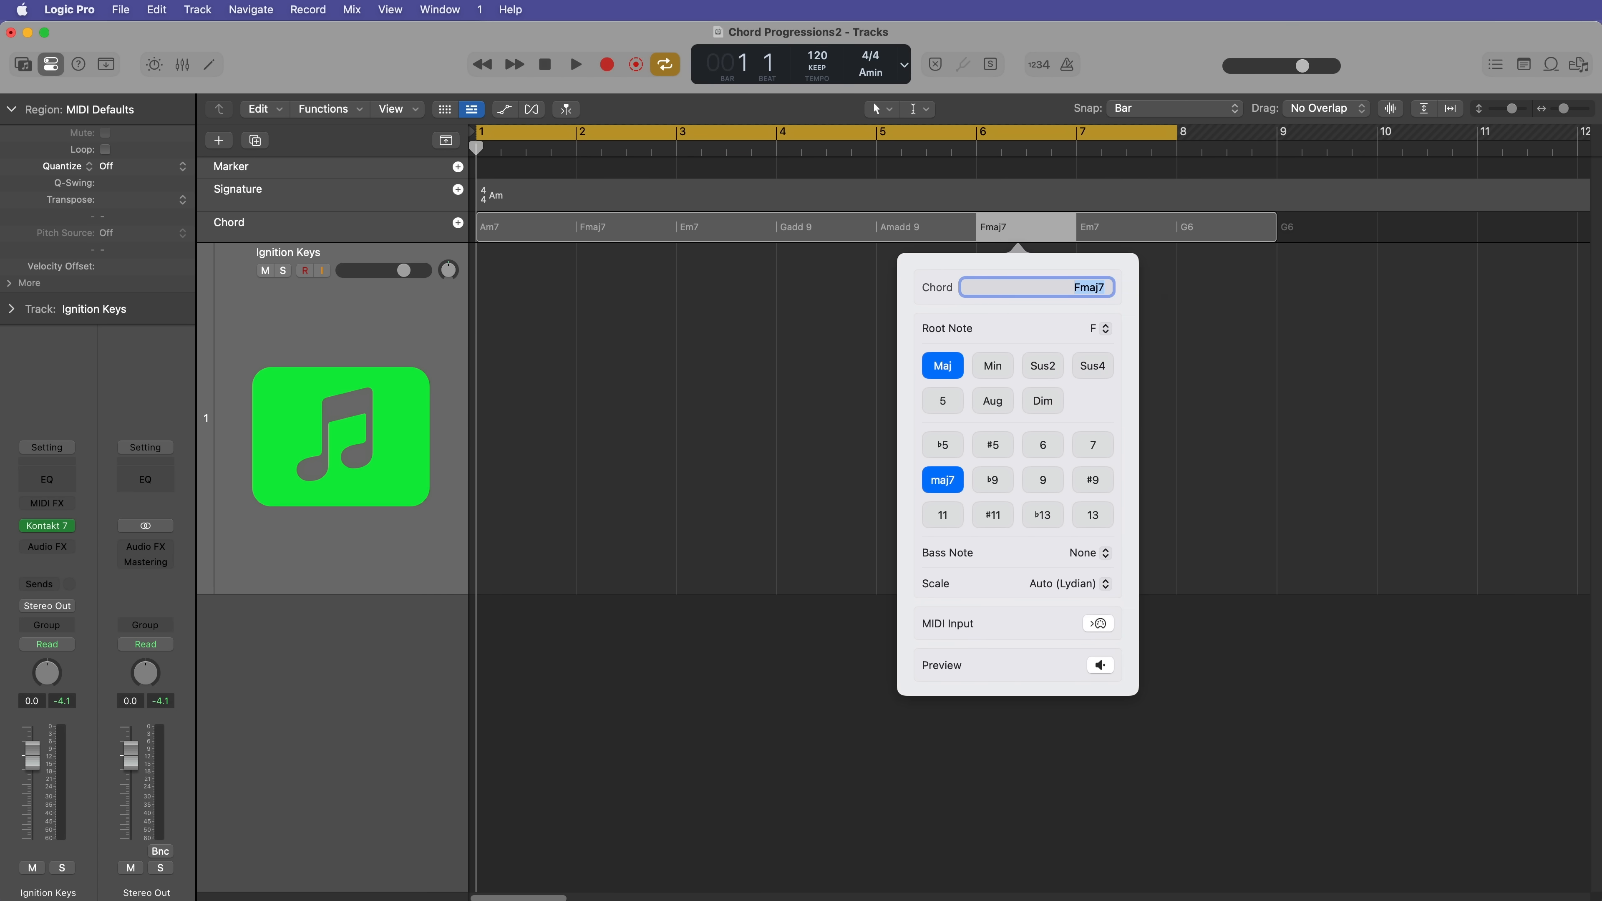
key(shift+Tab)
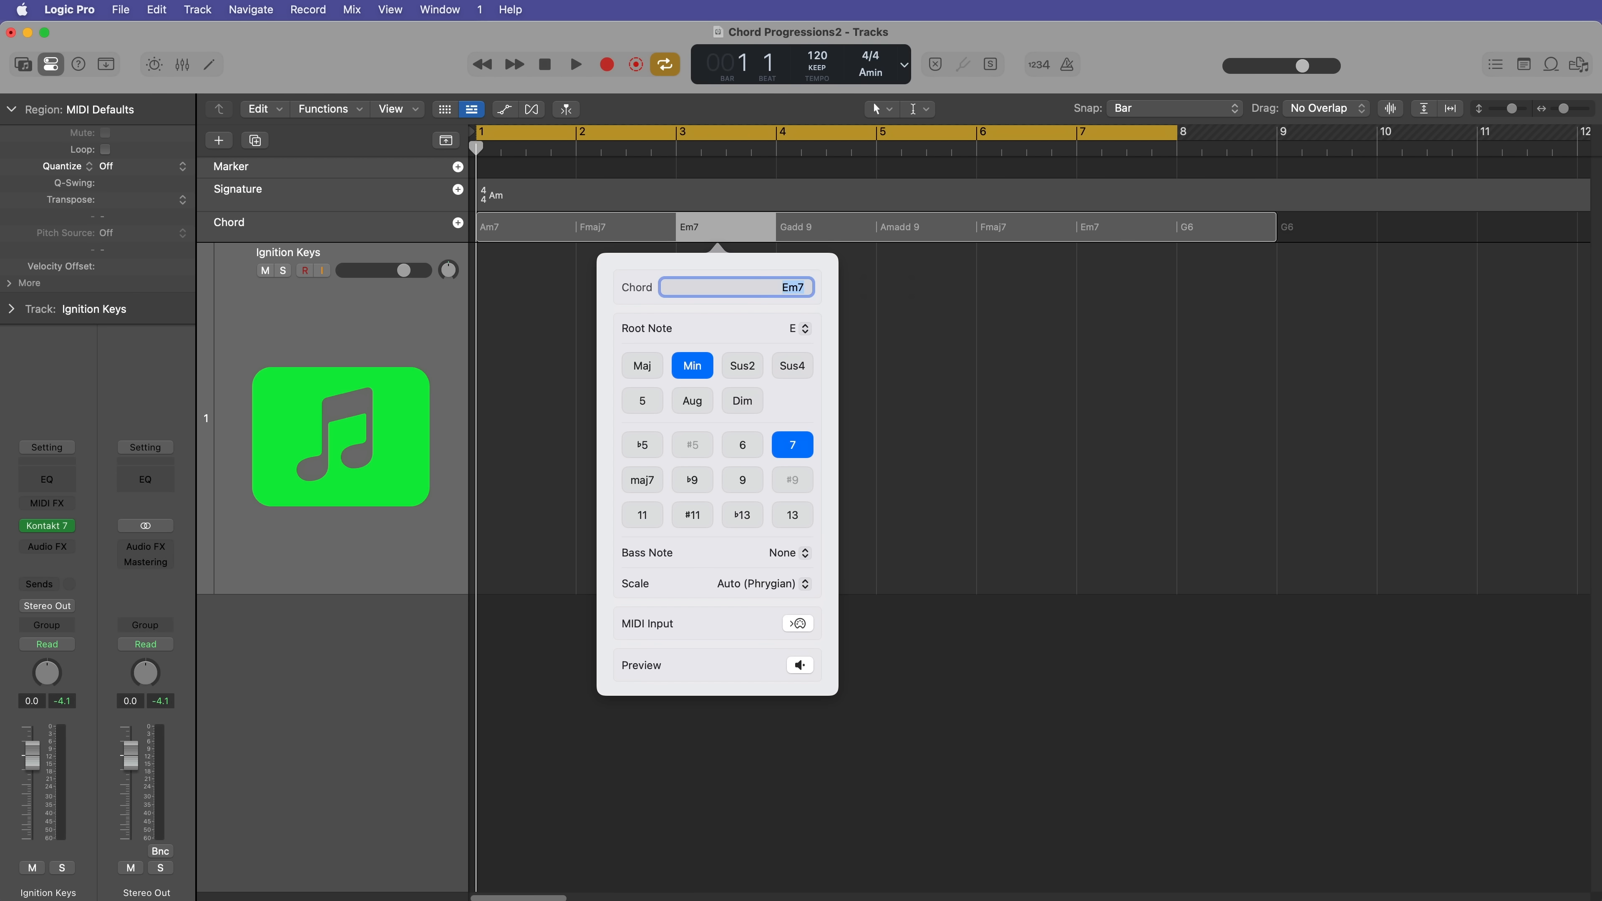
click(1184, 363)
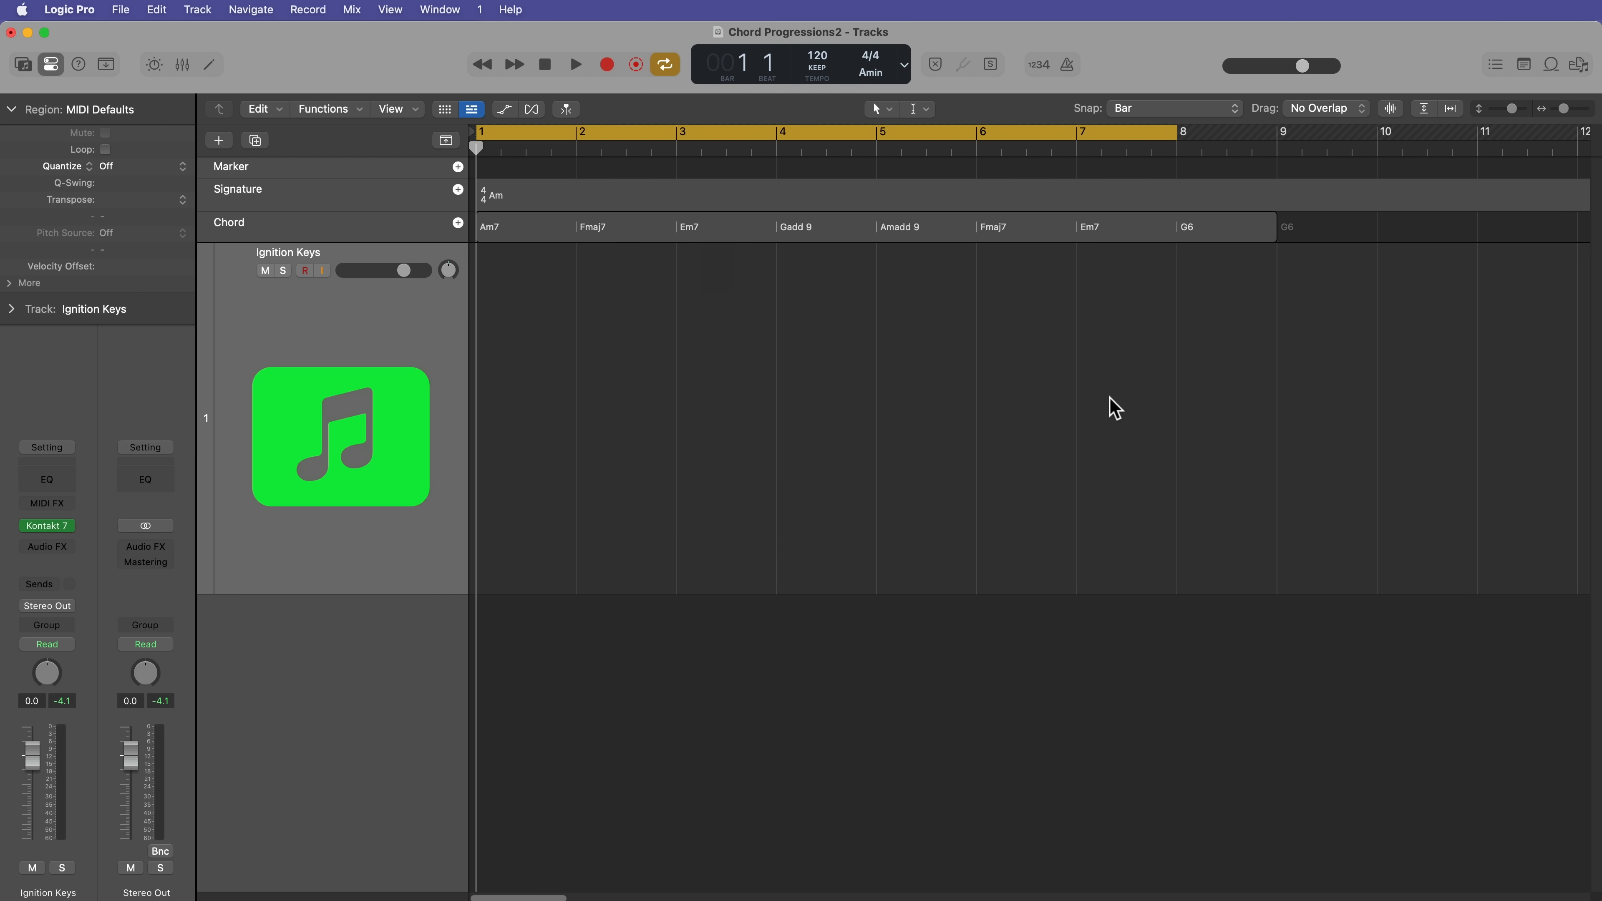
Step: Set the cycle range to the chord group's eight bars and create a MIDI region from the group on the Ignition Keys track
click(1074, 240)
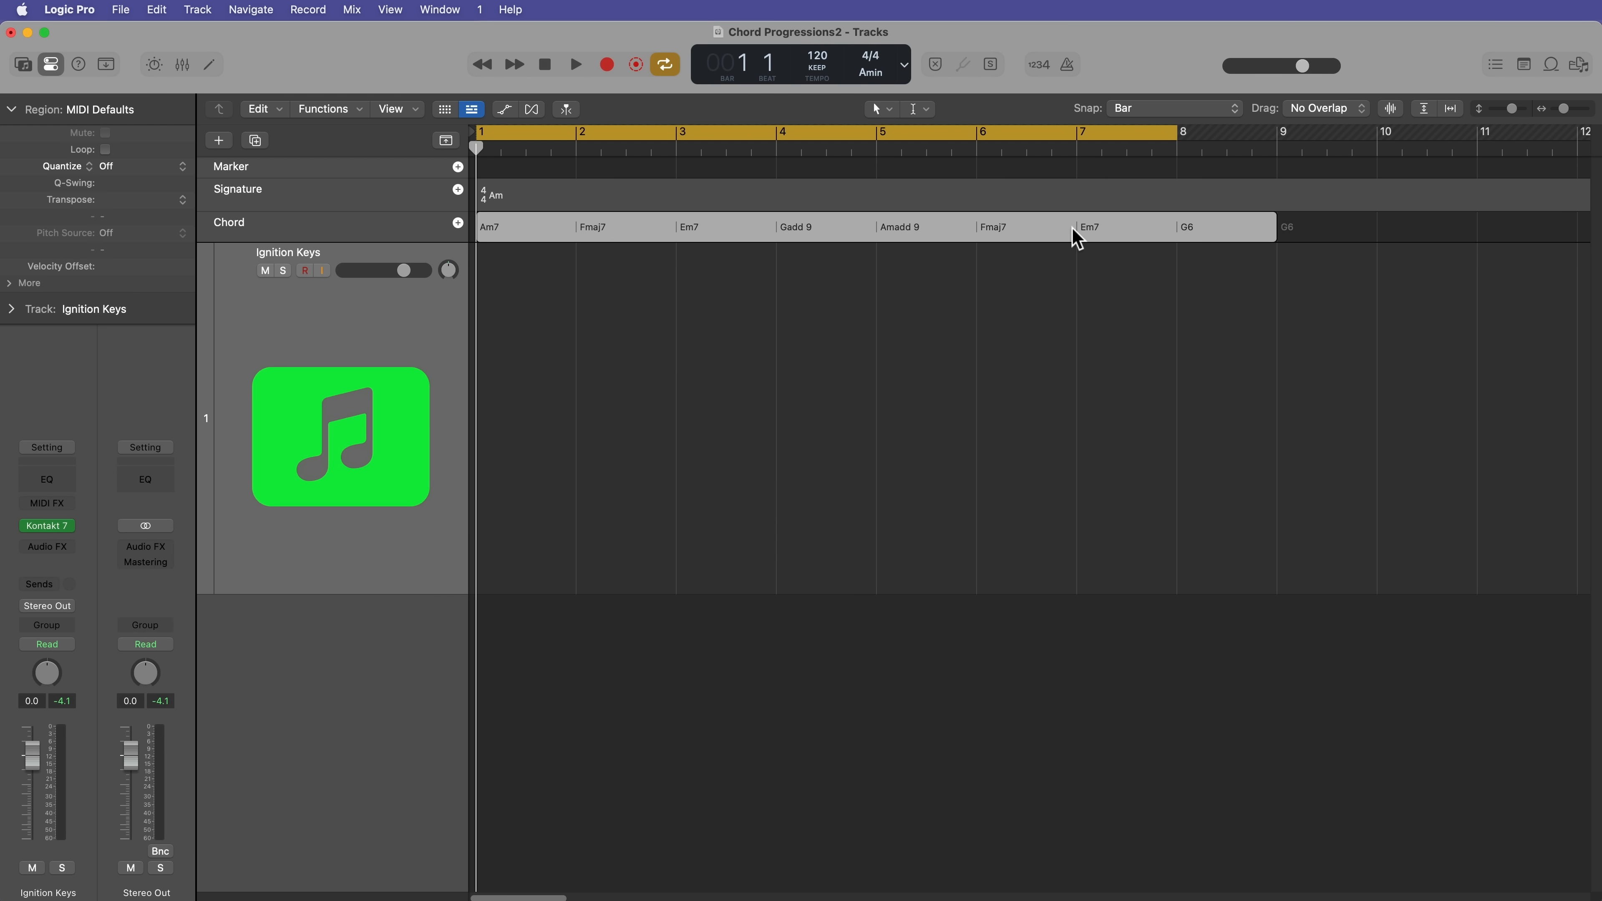
click(1092, 280)
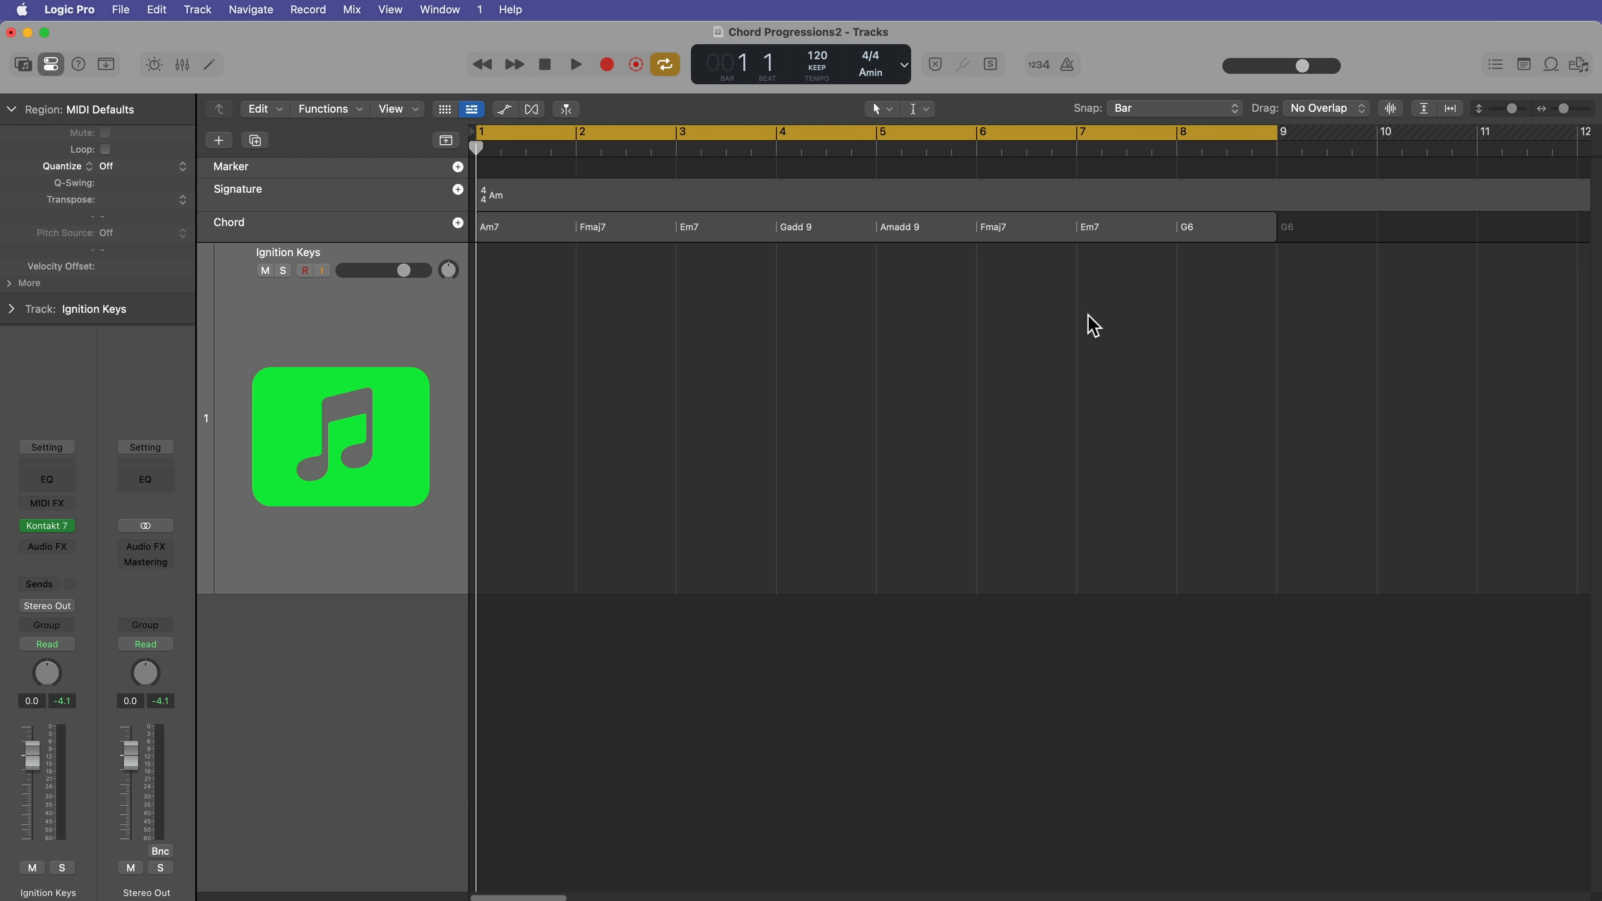
drag(1019, 239, 1015, 442)
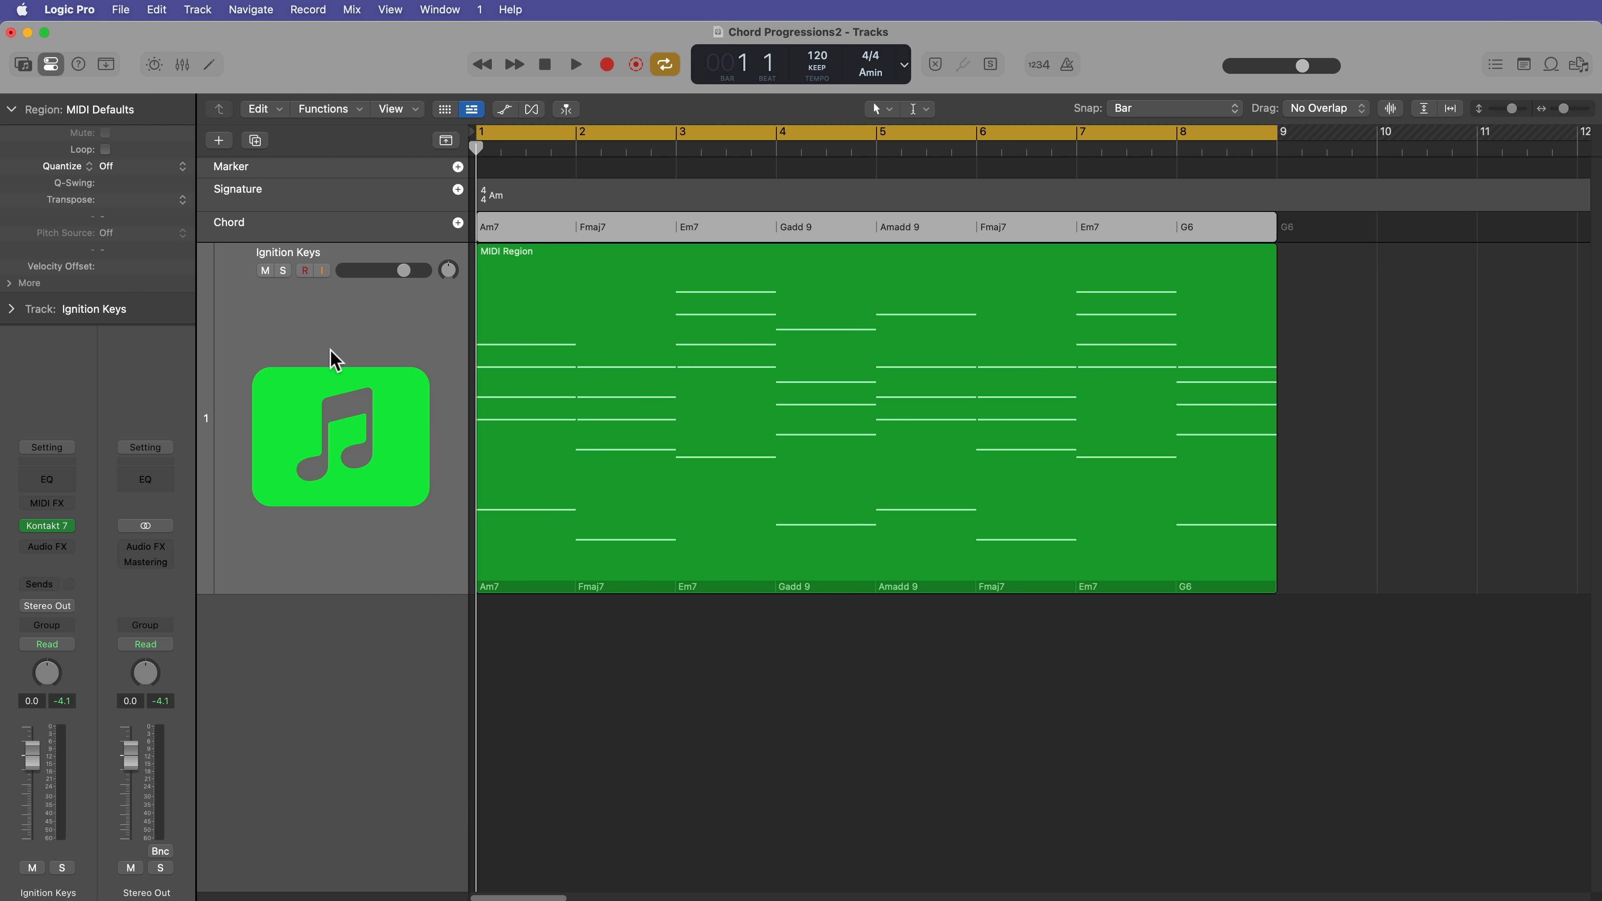
Step: Check the track's Kontakt 7 instrument and examine the MIDI region's full range of notes in the Piano Roll
click(48, 526)
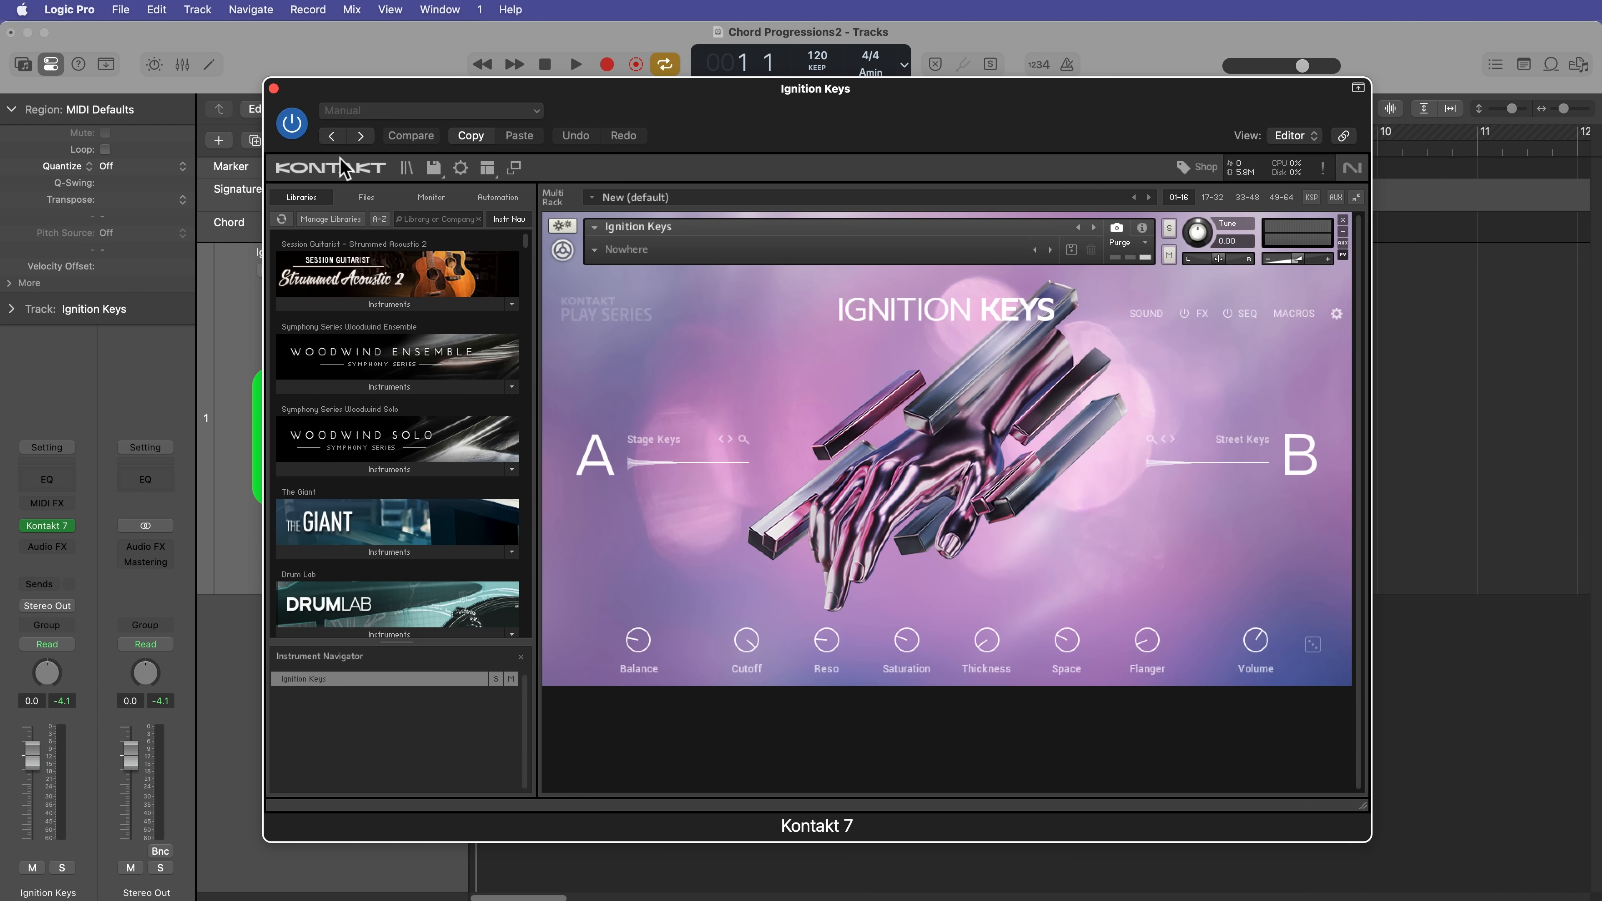
click(273, 89)
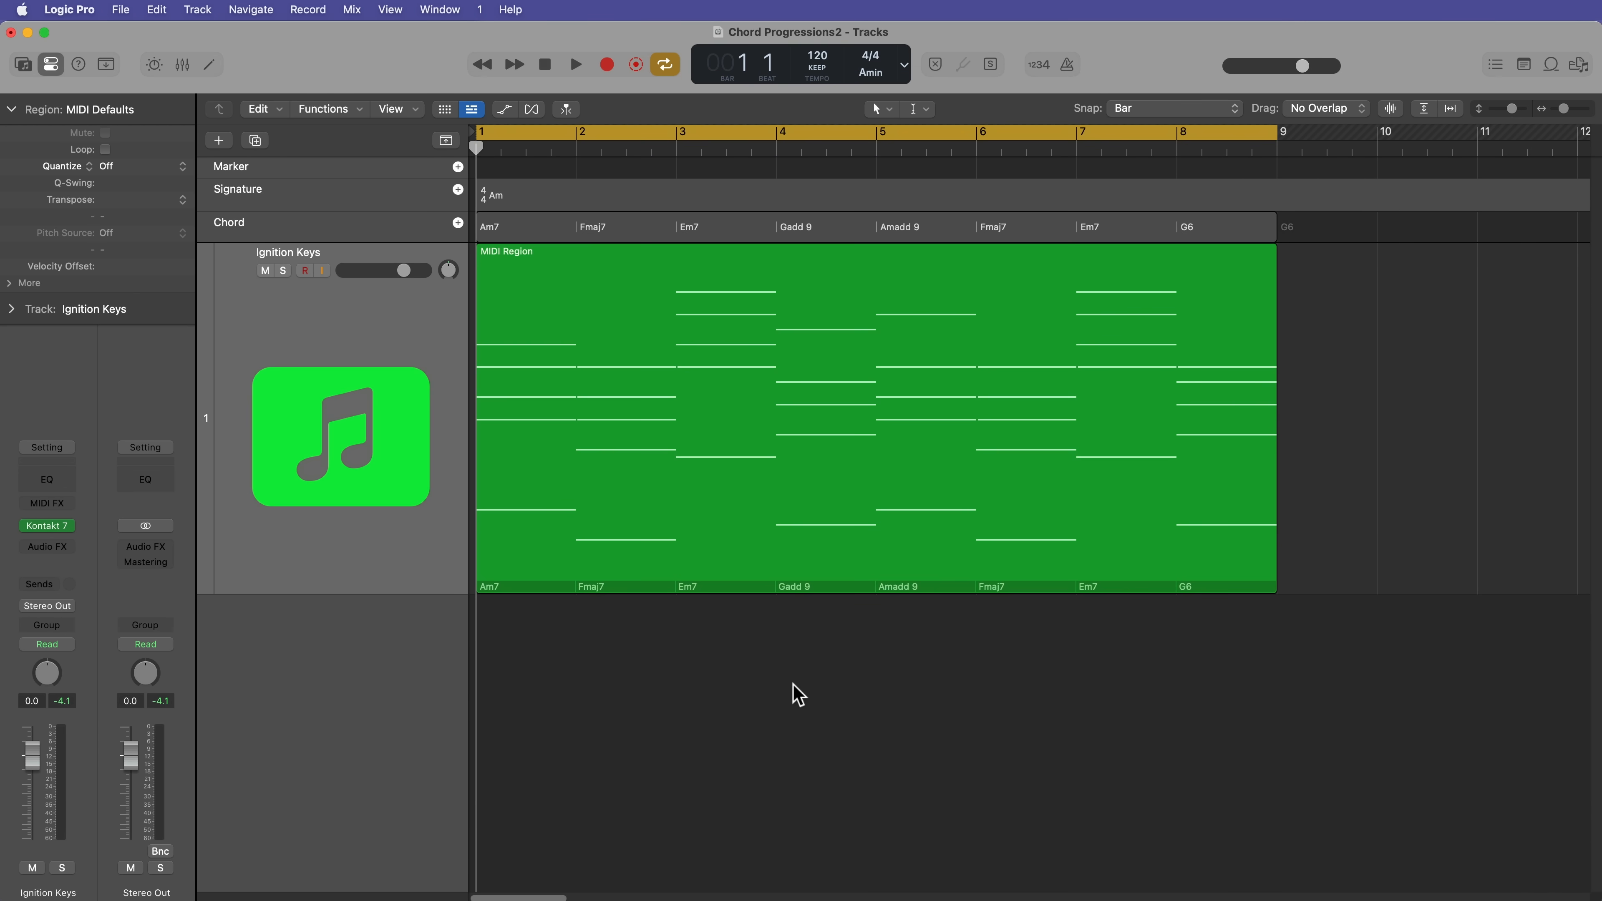
double_click(729, 522)
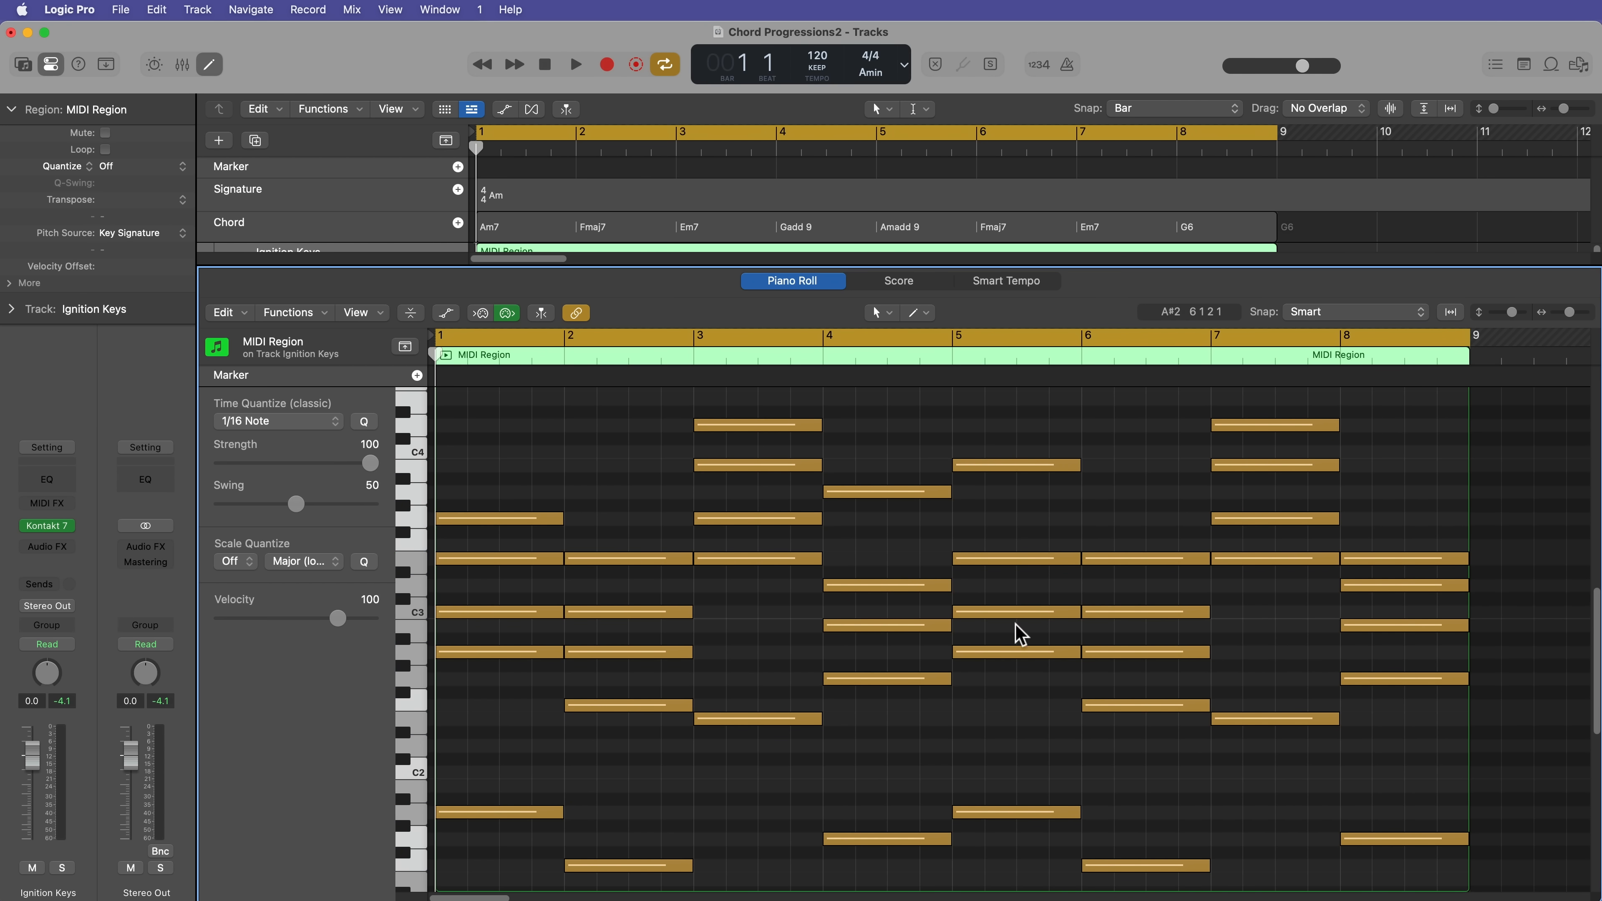
scroll(906, 653, down, 1)
scroll(906, 653, down, 5)
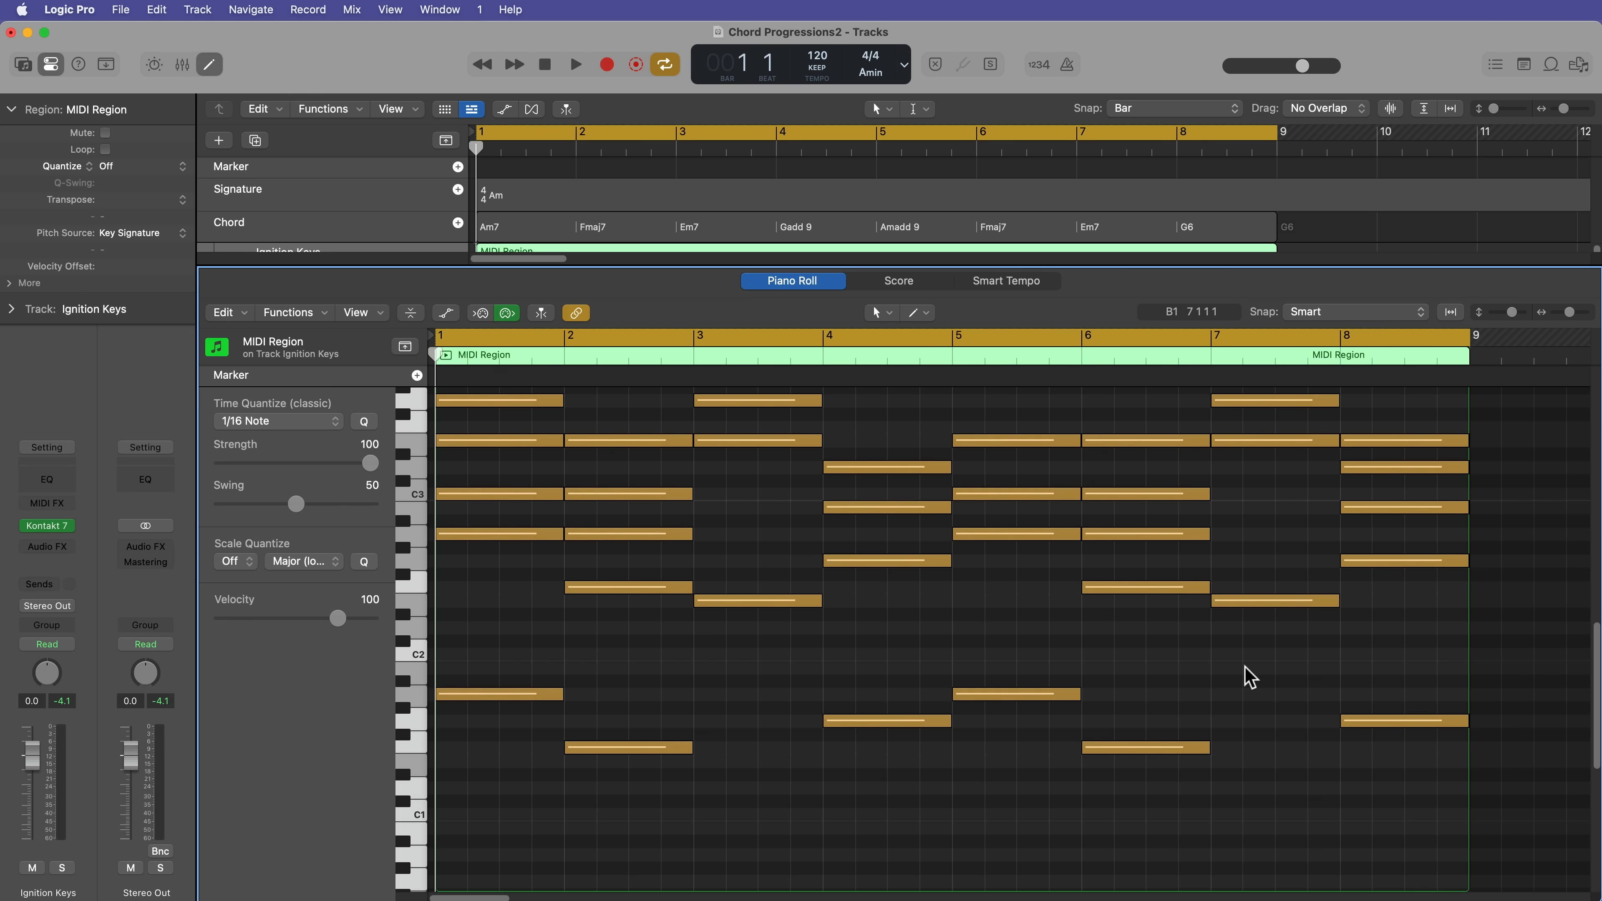
scroll(1240, 680, up, 4)
scroll(1237, 679, up, 2)
scroll(1237, 680, down, 2)
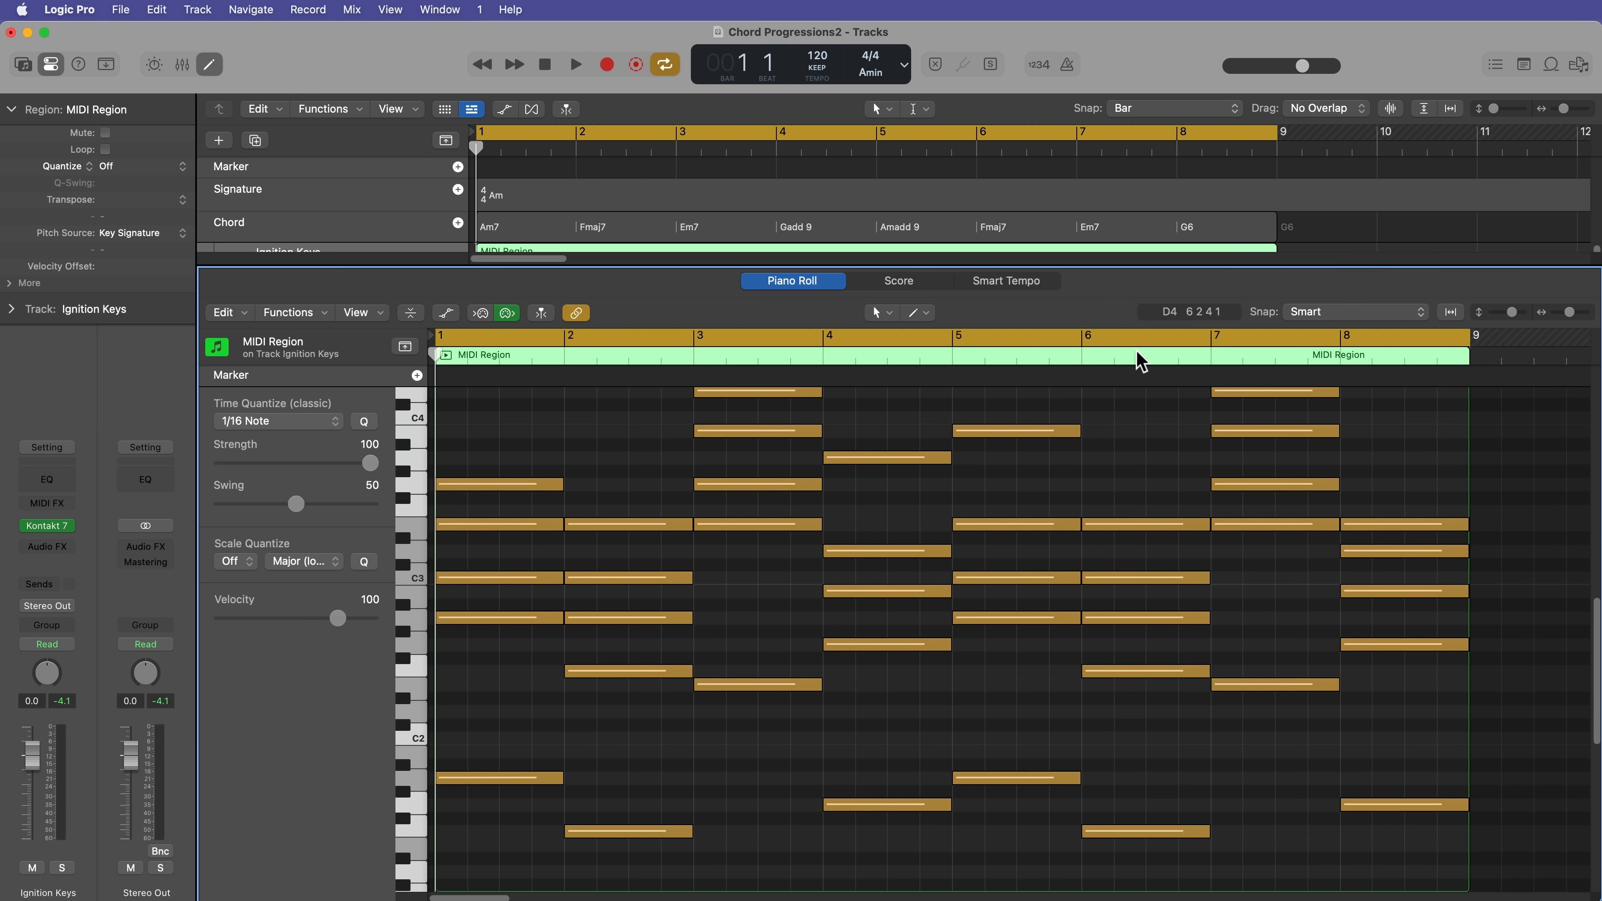
drag(1130, 261, 1129, 253)
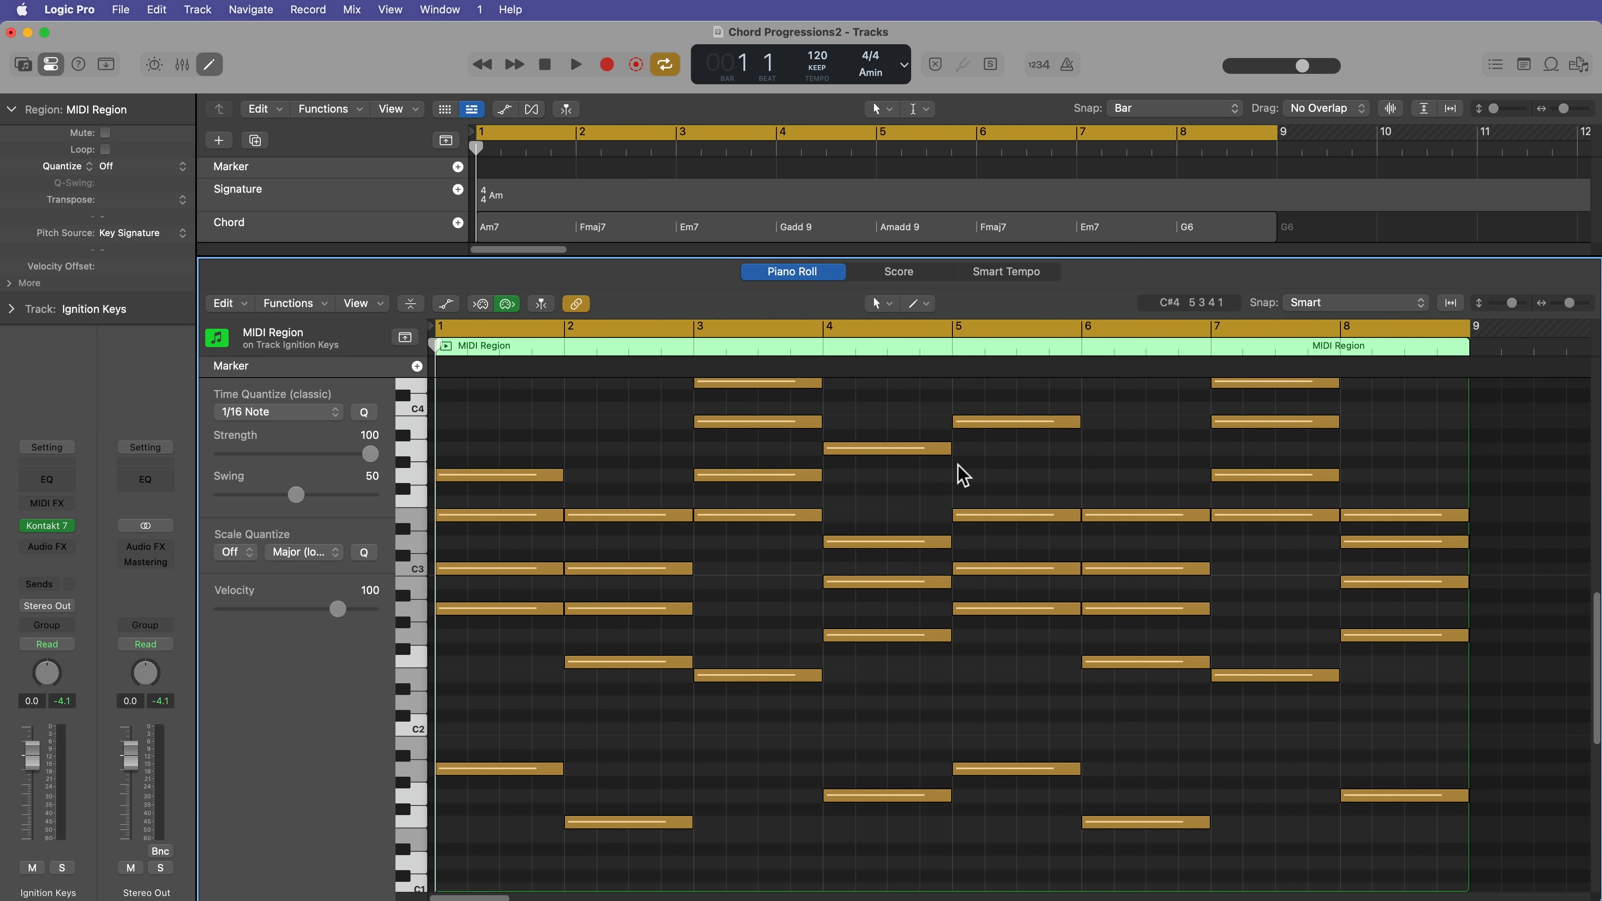
key(super+Up)
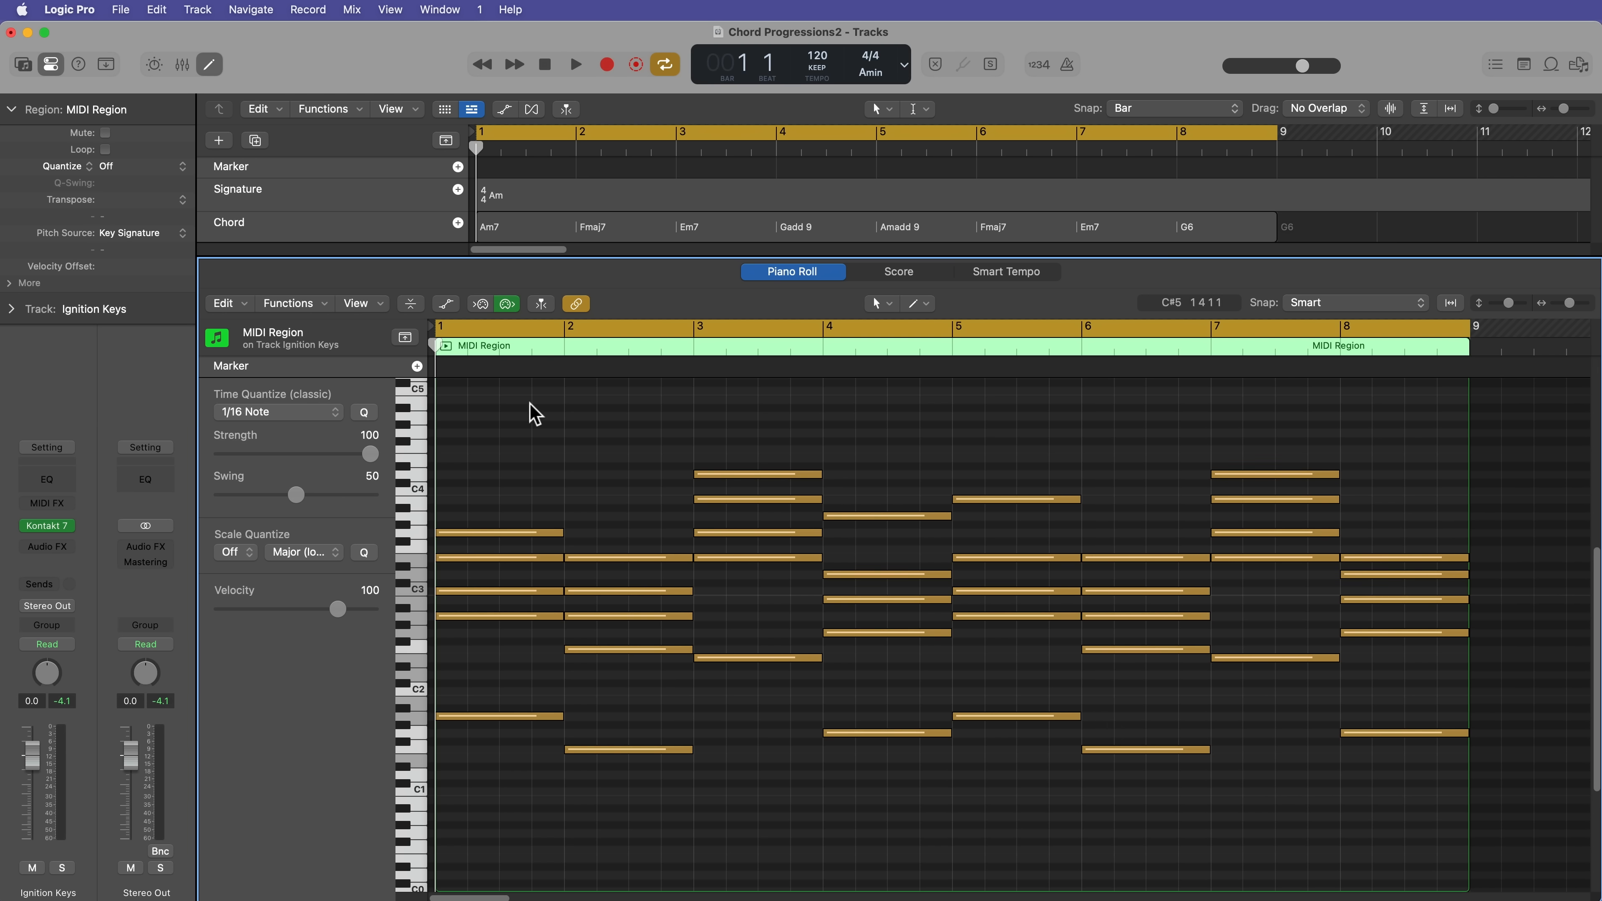
Step: Transpose the six highest notes, located in bars 3, 4, 5 and 7, down one octave
drag(522, 414, 1228, 421)
drag(518, 381, 1484, 524)
key(alt+shift+Down)
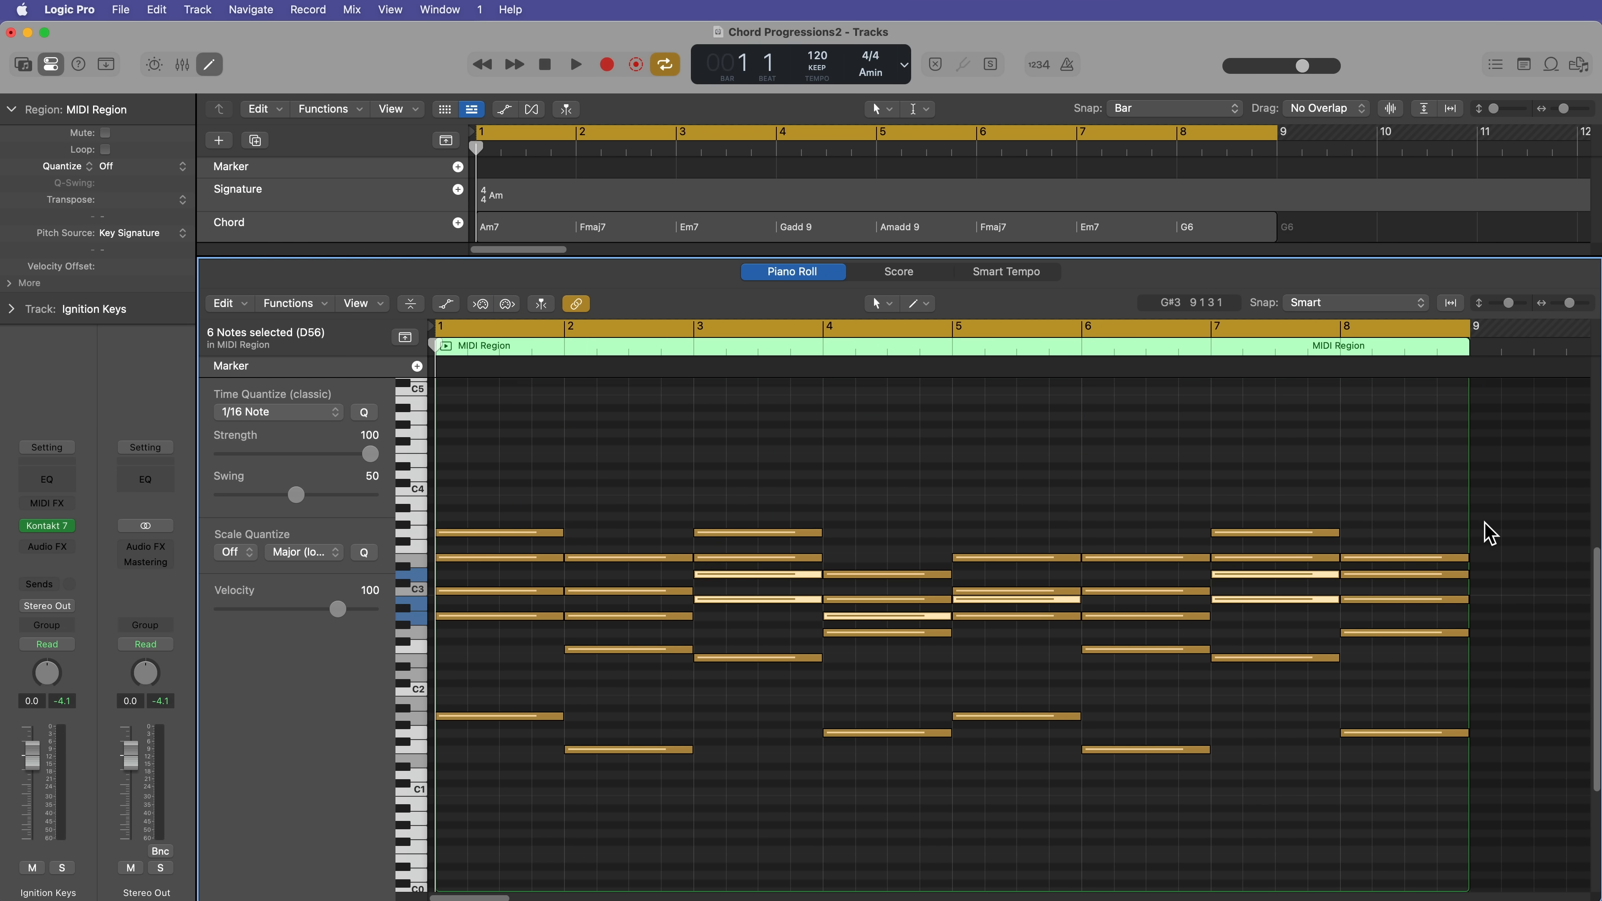
click(1343, 435)
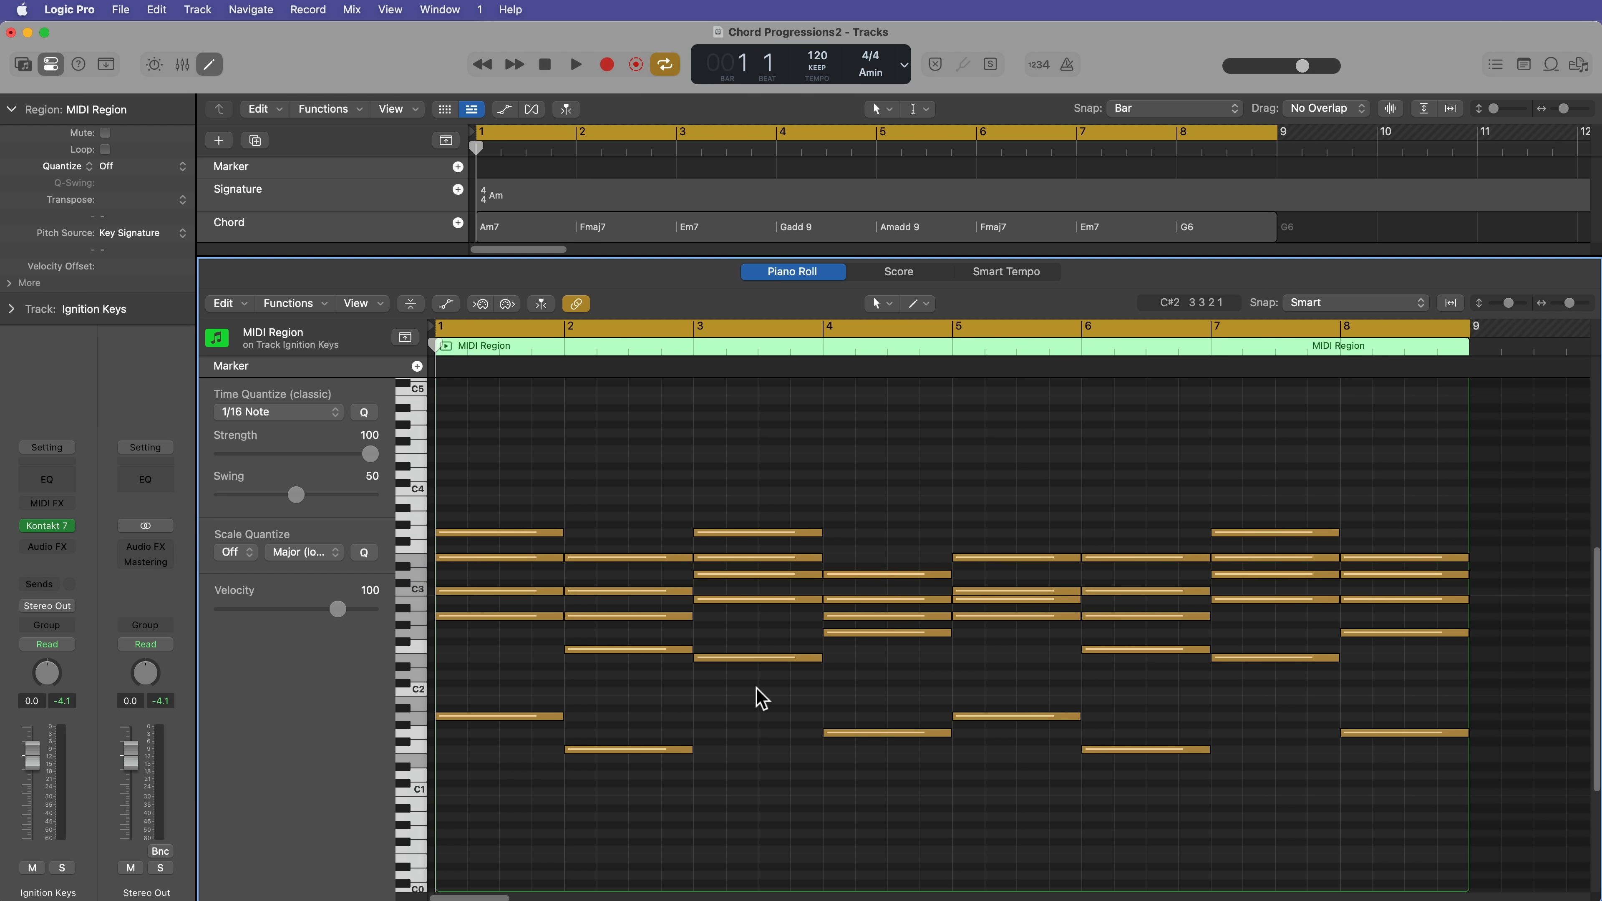
Step: Lower the lowest notes of the Em7 chords in bars 3 and 7 by one octave
click(762, 658)
key(alt+shift+Down)
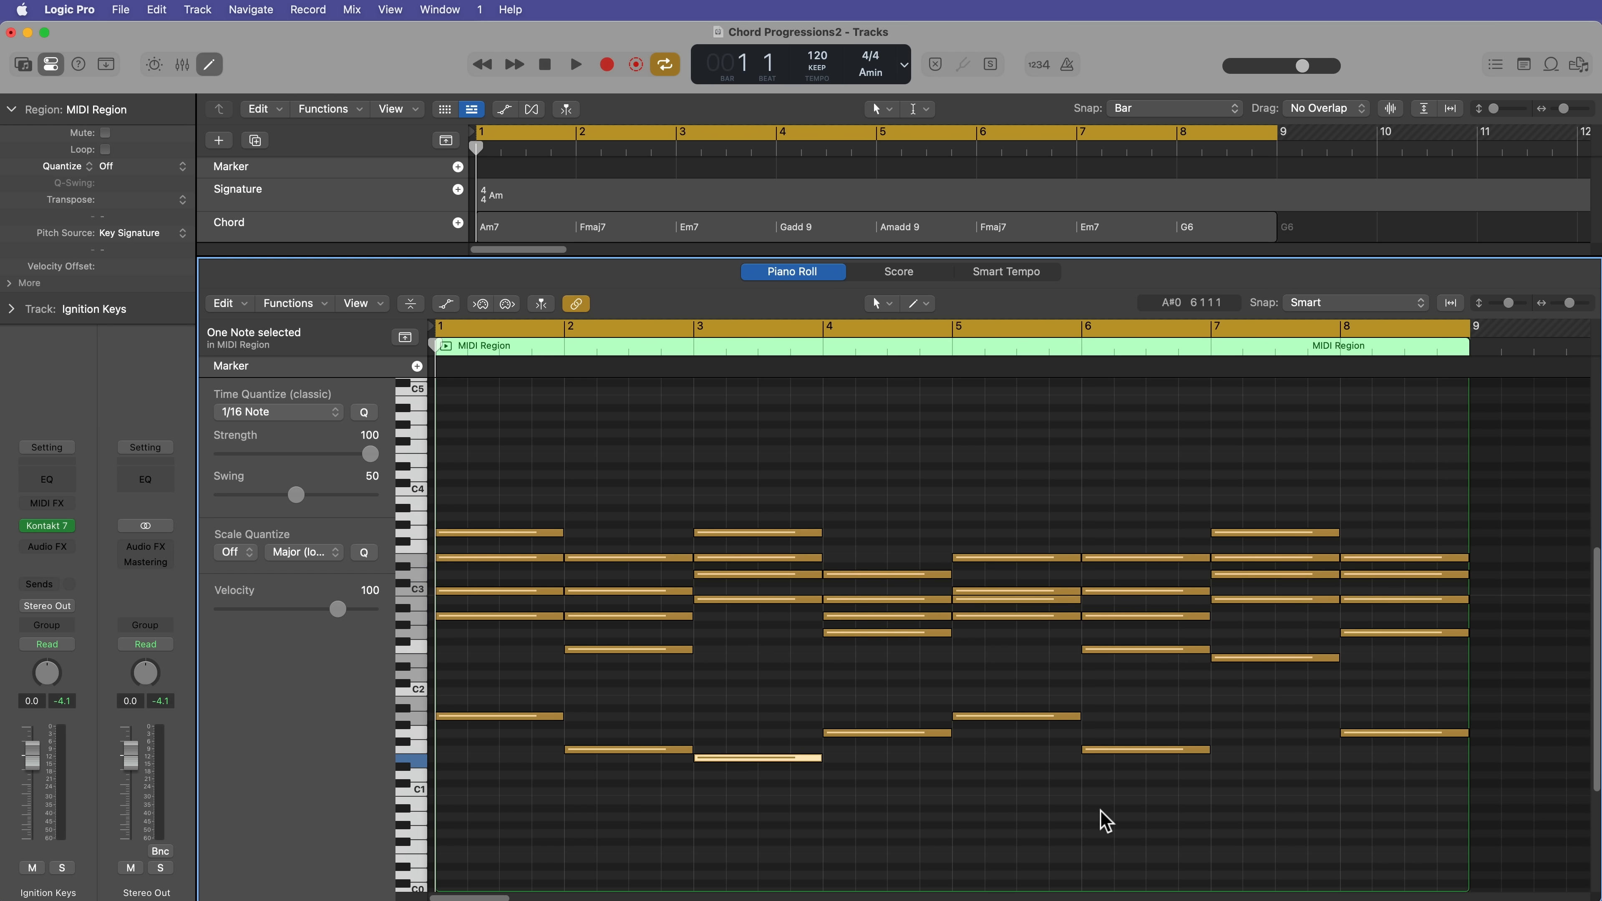
click(1098, 822)
click(1264, 658)
key(alt+shift+Down)
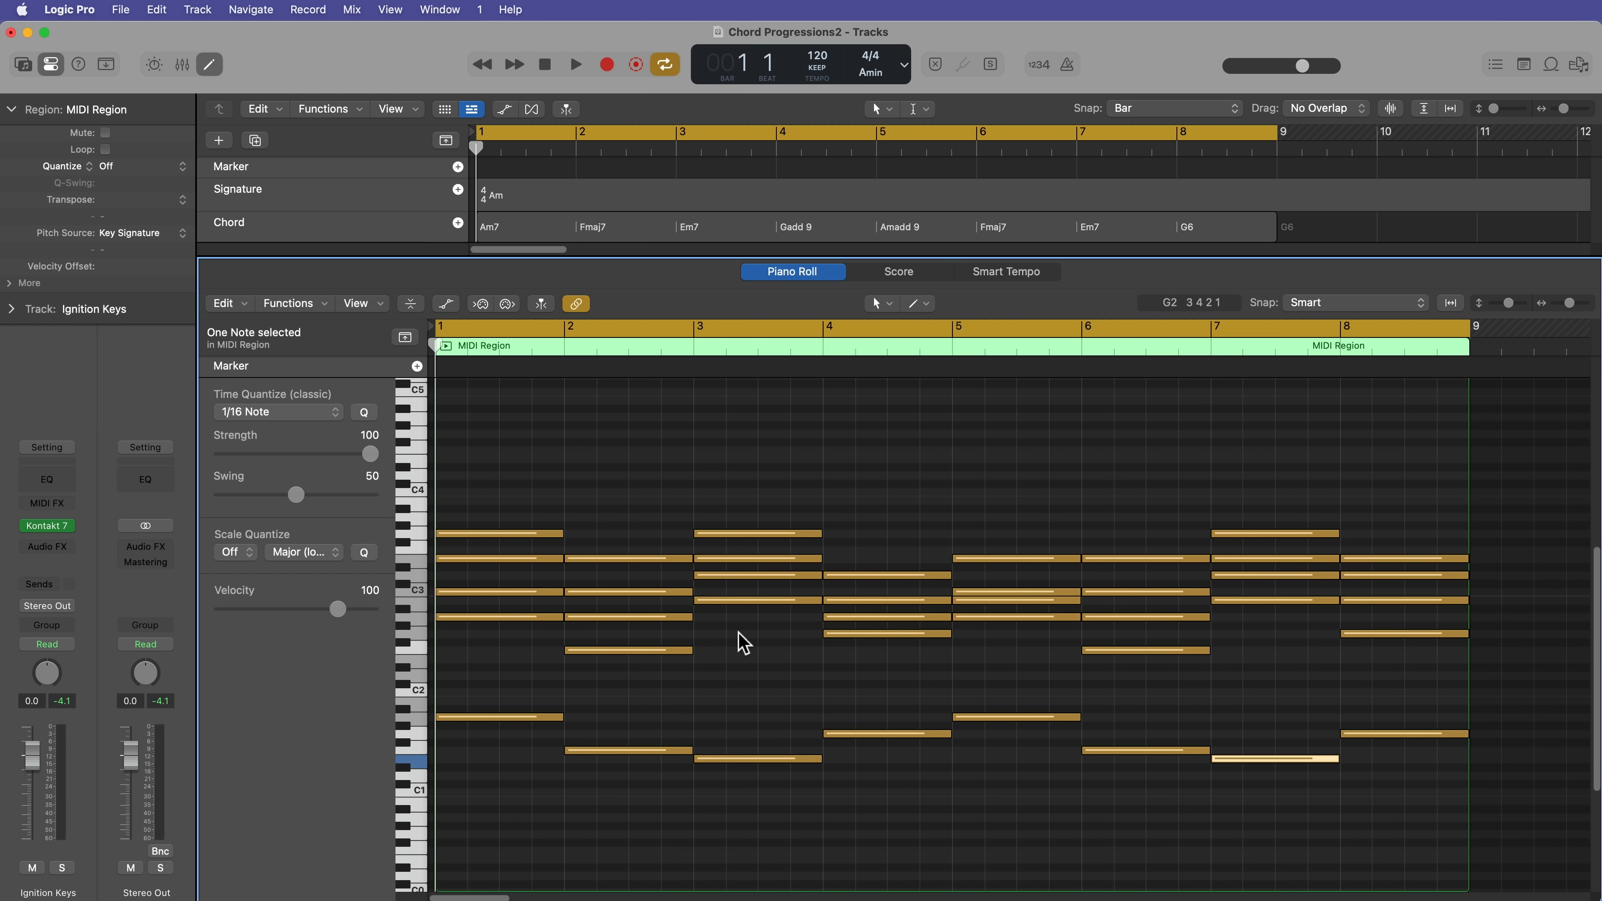
Step: Transpose the D3 notes of the Em7 chords in bars 3 and 7 down one octave
click(724, 575)
key(alt+shift+Down)
click(1266, 575)
key(alt+shift+Down)
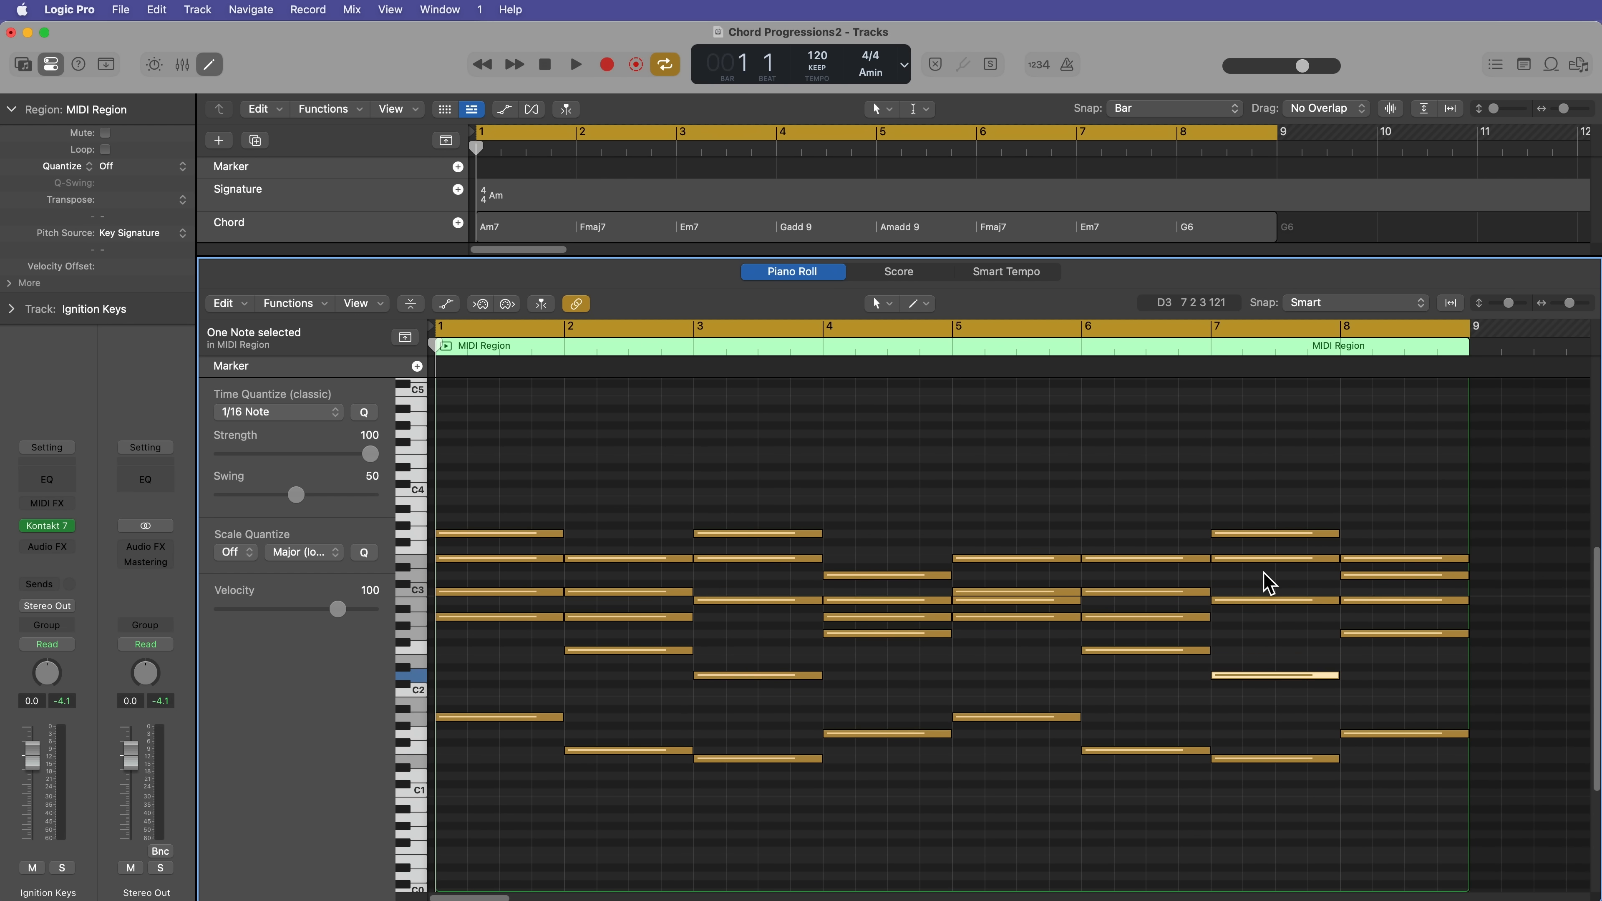
Step: Try raising the B2 note of the bar 5 chord by an octave, and move it back down
click(989, 600)
key(alt+shift+Up)
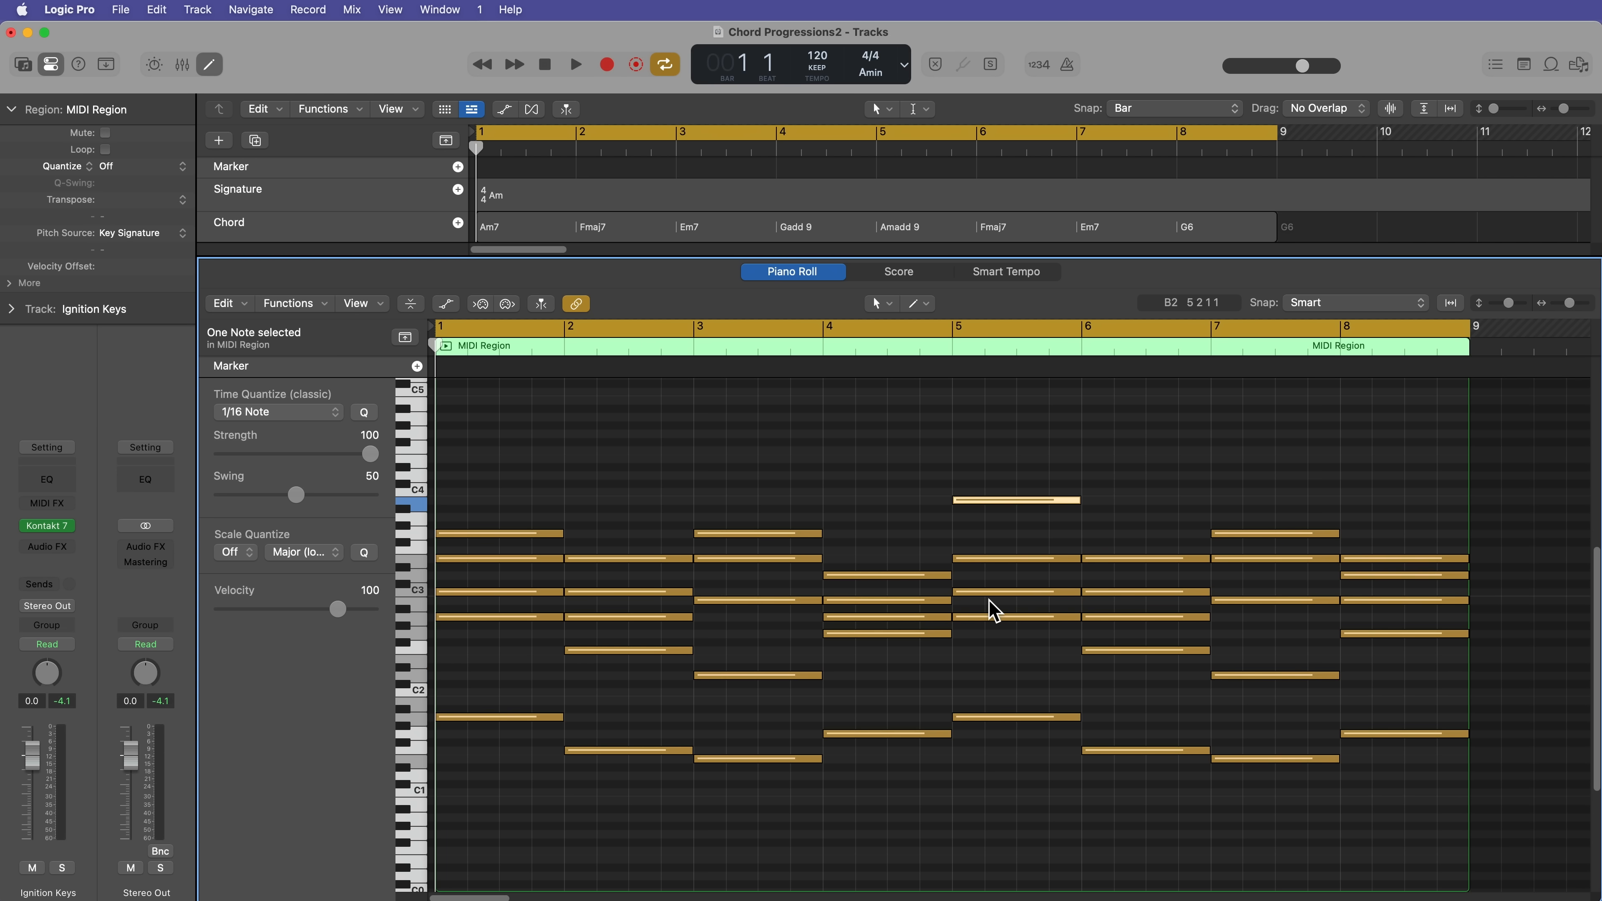
key(alt+shift+Down)
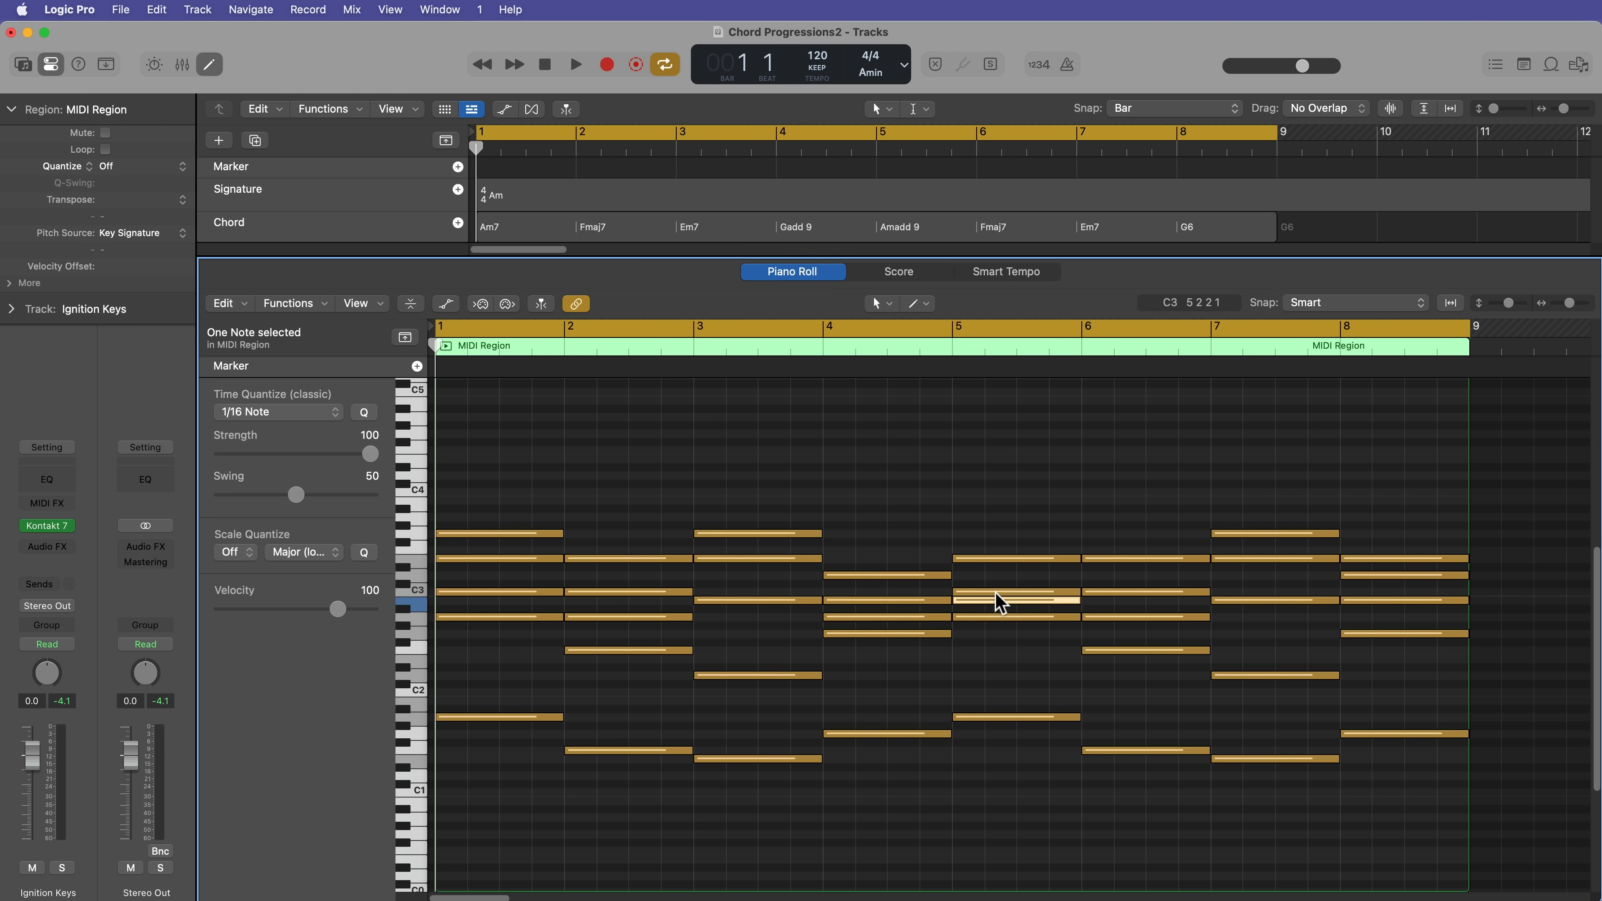
Step: Raise the C3 note of the bar 5 chord by one octave and play back the revised progression
key(alt+shift+Up)
click(1003, 436)
key(space)
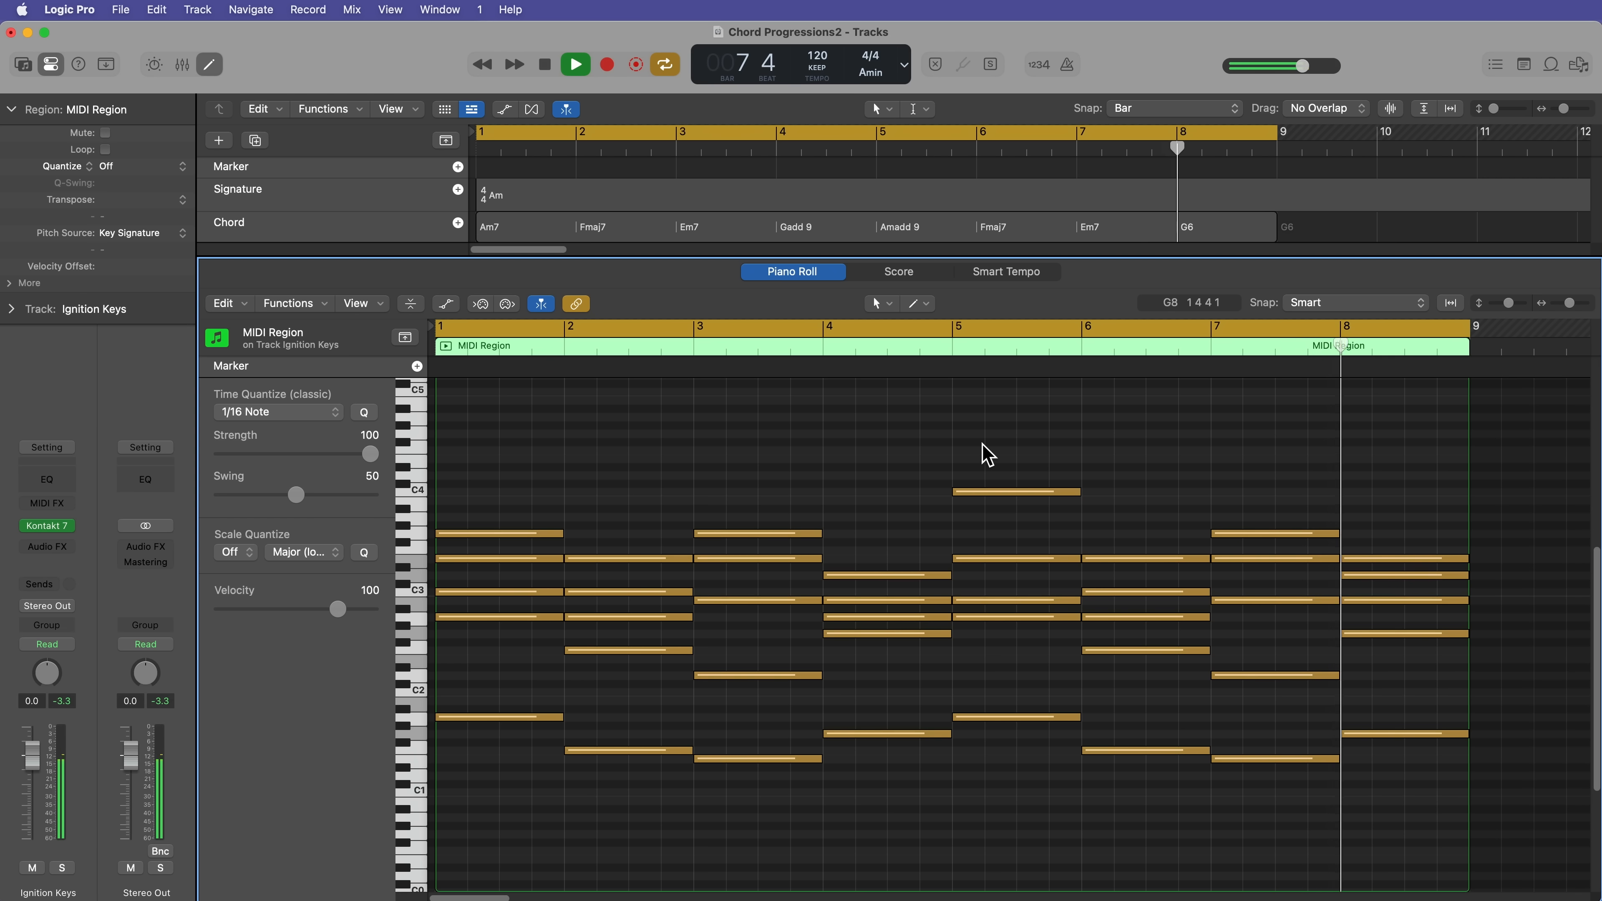
key(space)
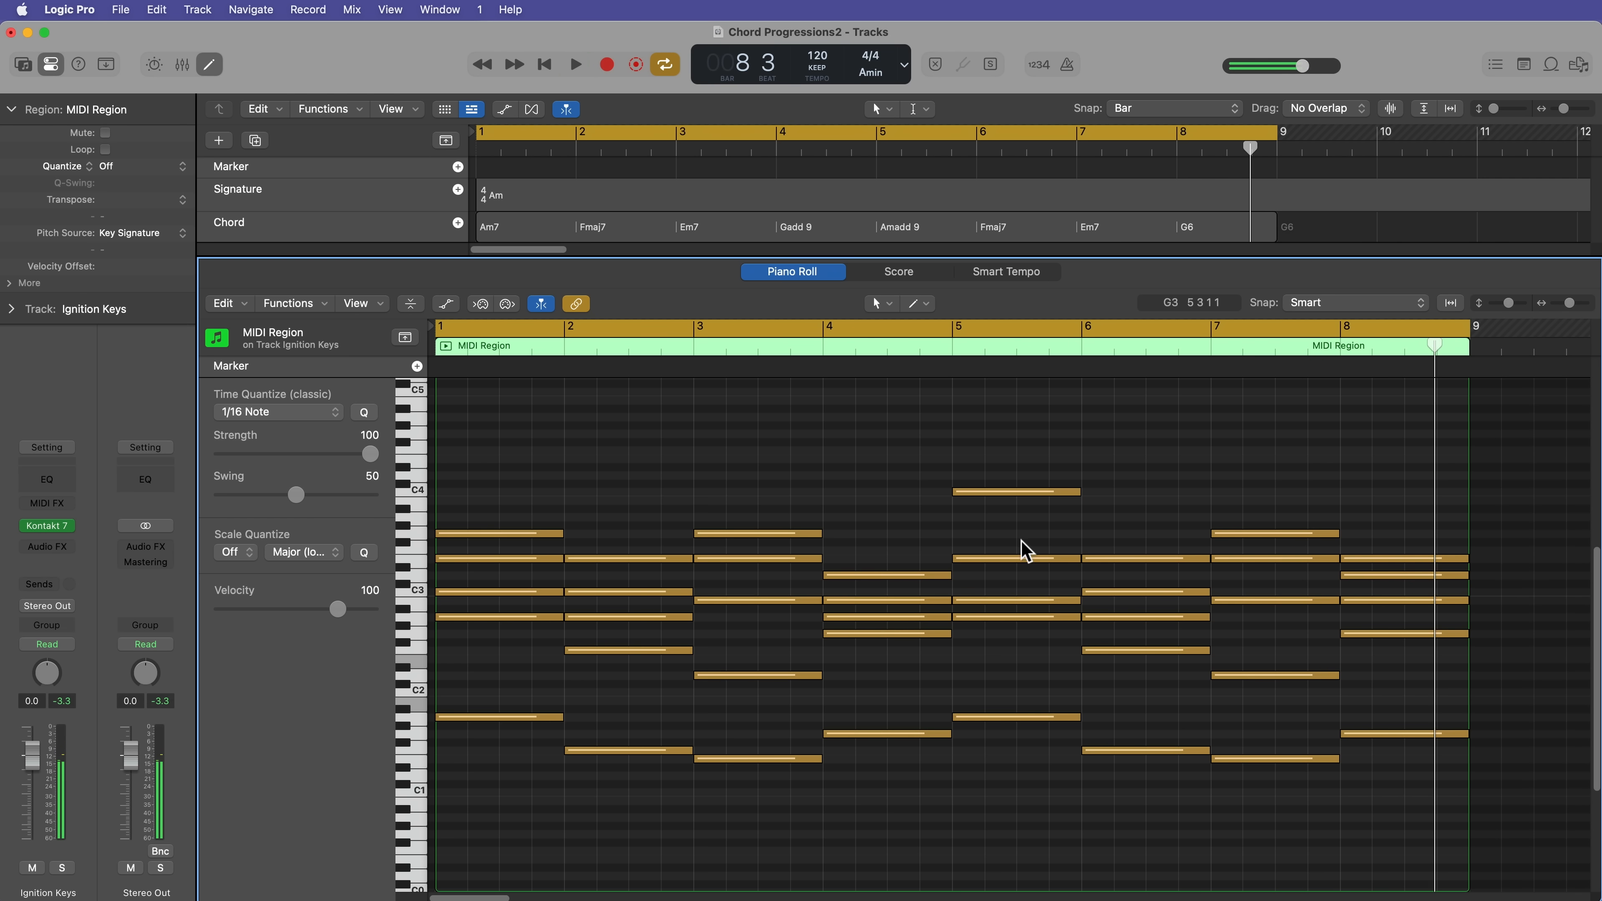
key(e)
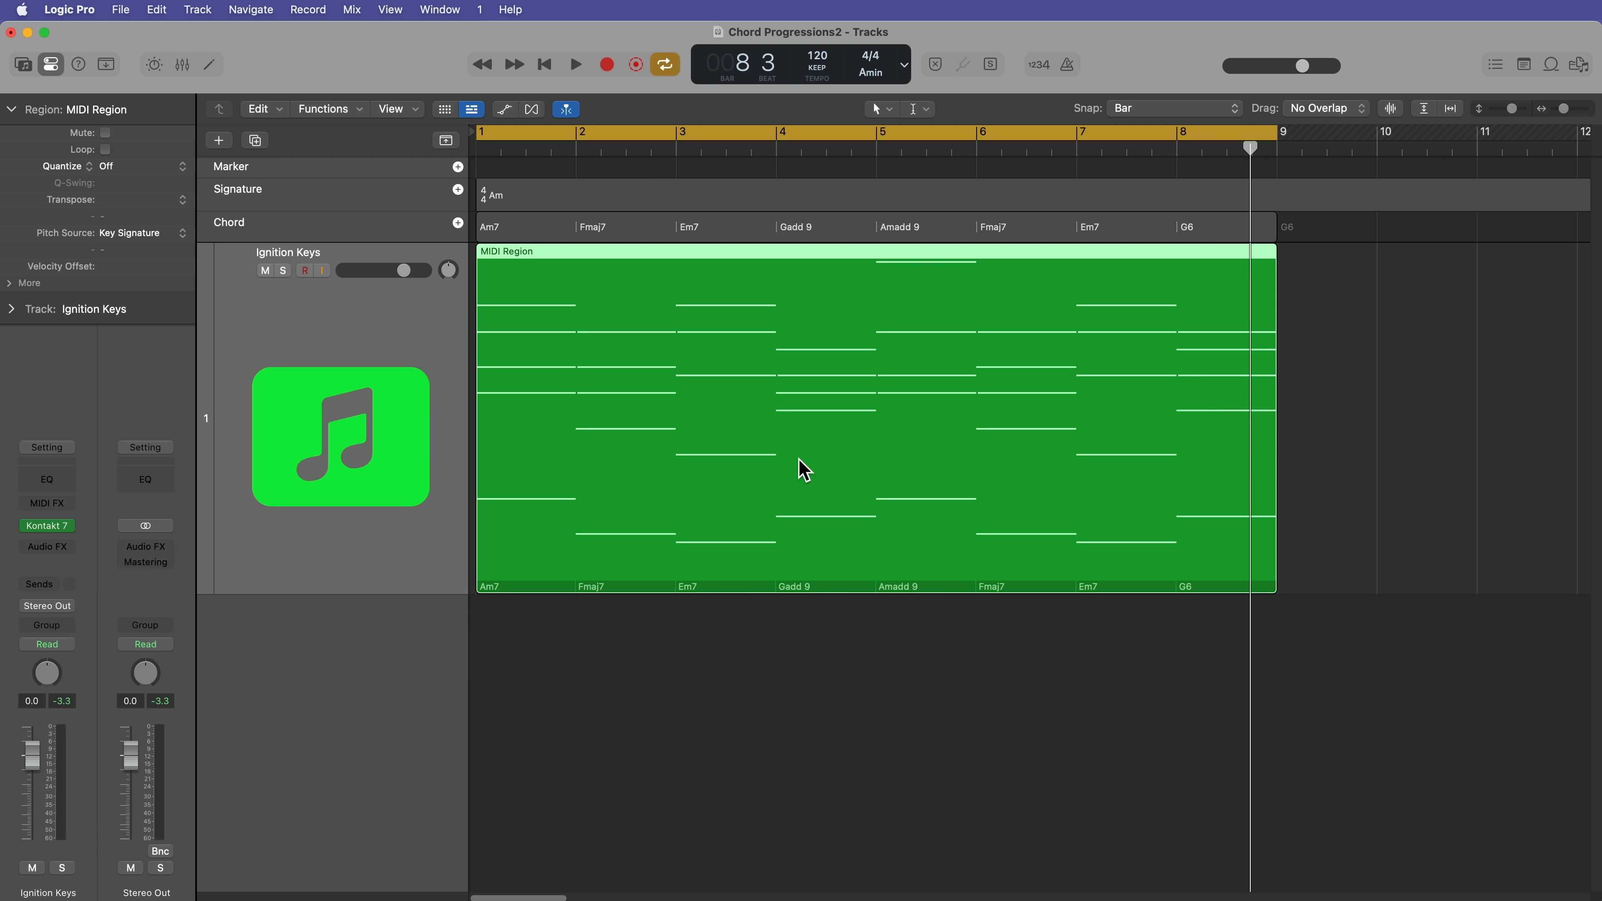
key(Return)
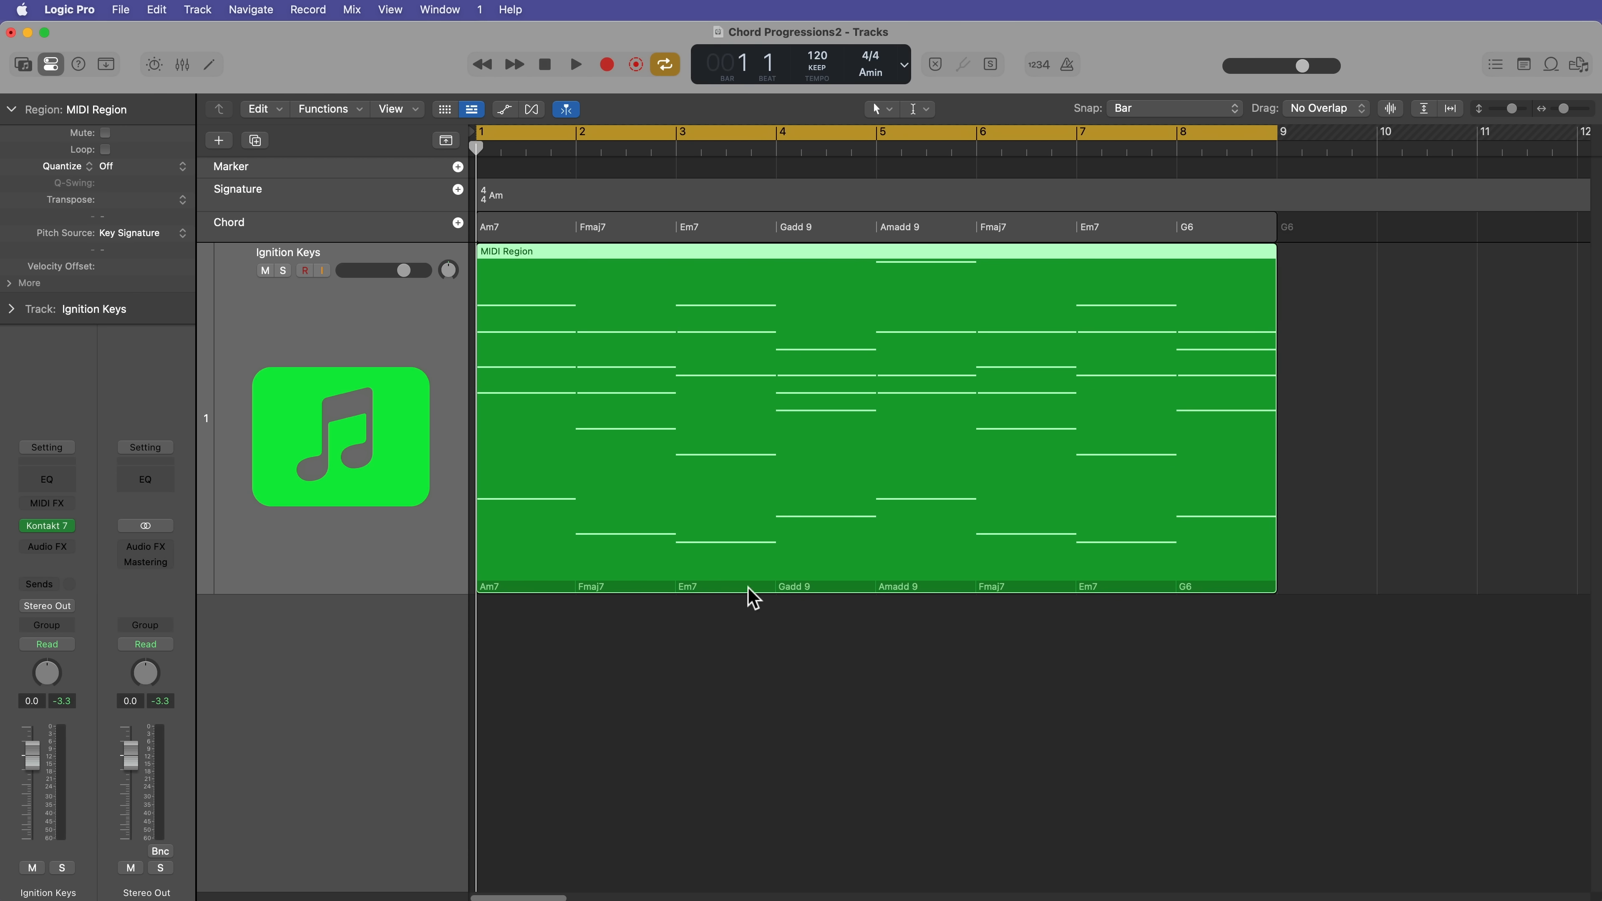
Step: Add a second eight-bar MIDI region with the same chord progression at bar 9 of the Ignition Keys track and turn off cycle mode
drag(618, 518, 1359, 445)
scroll(1062, 697, right, 10)
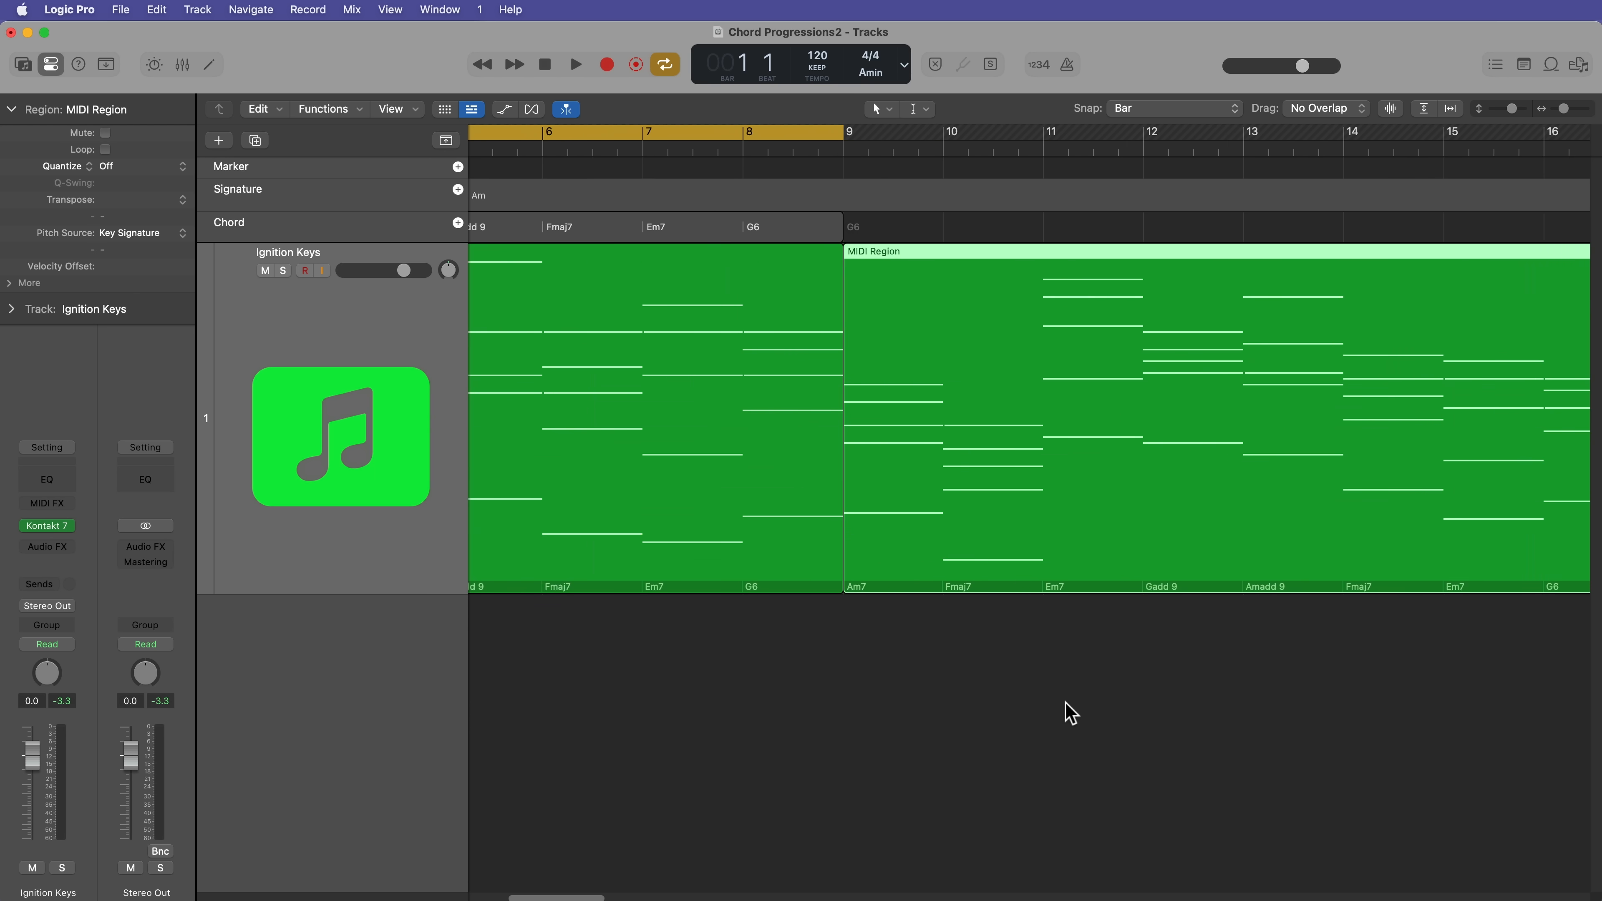
key(c)
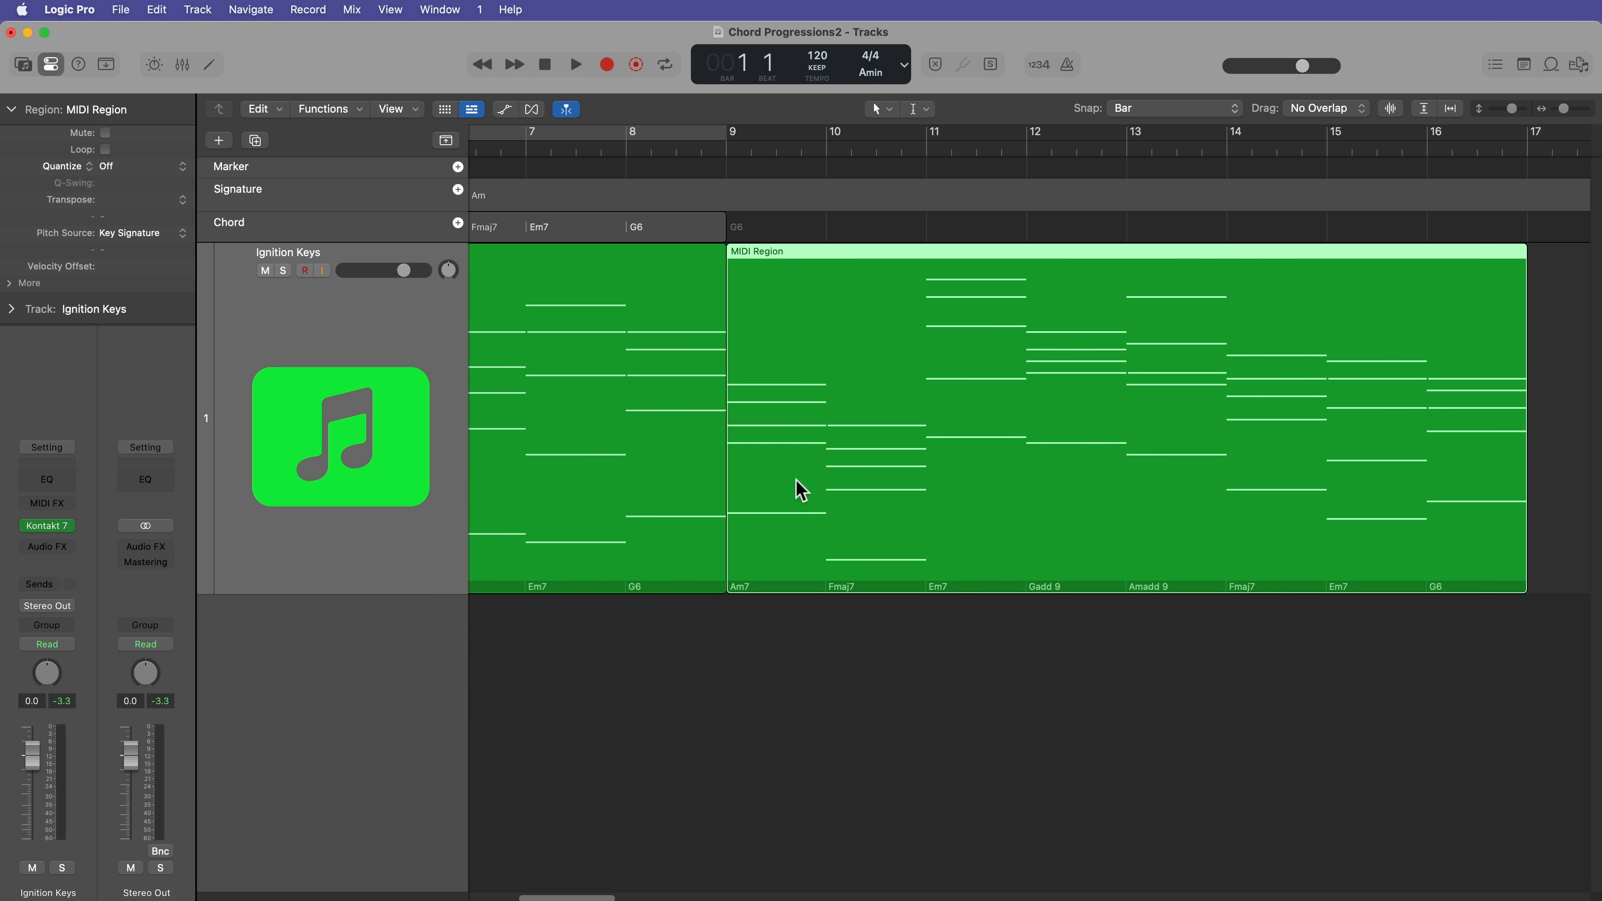
Step: Extract the second MIDI region's chords to the Chord track at bar 9 and select the resulting chord group
drag(797, 300, 792, 249)
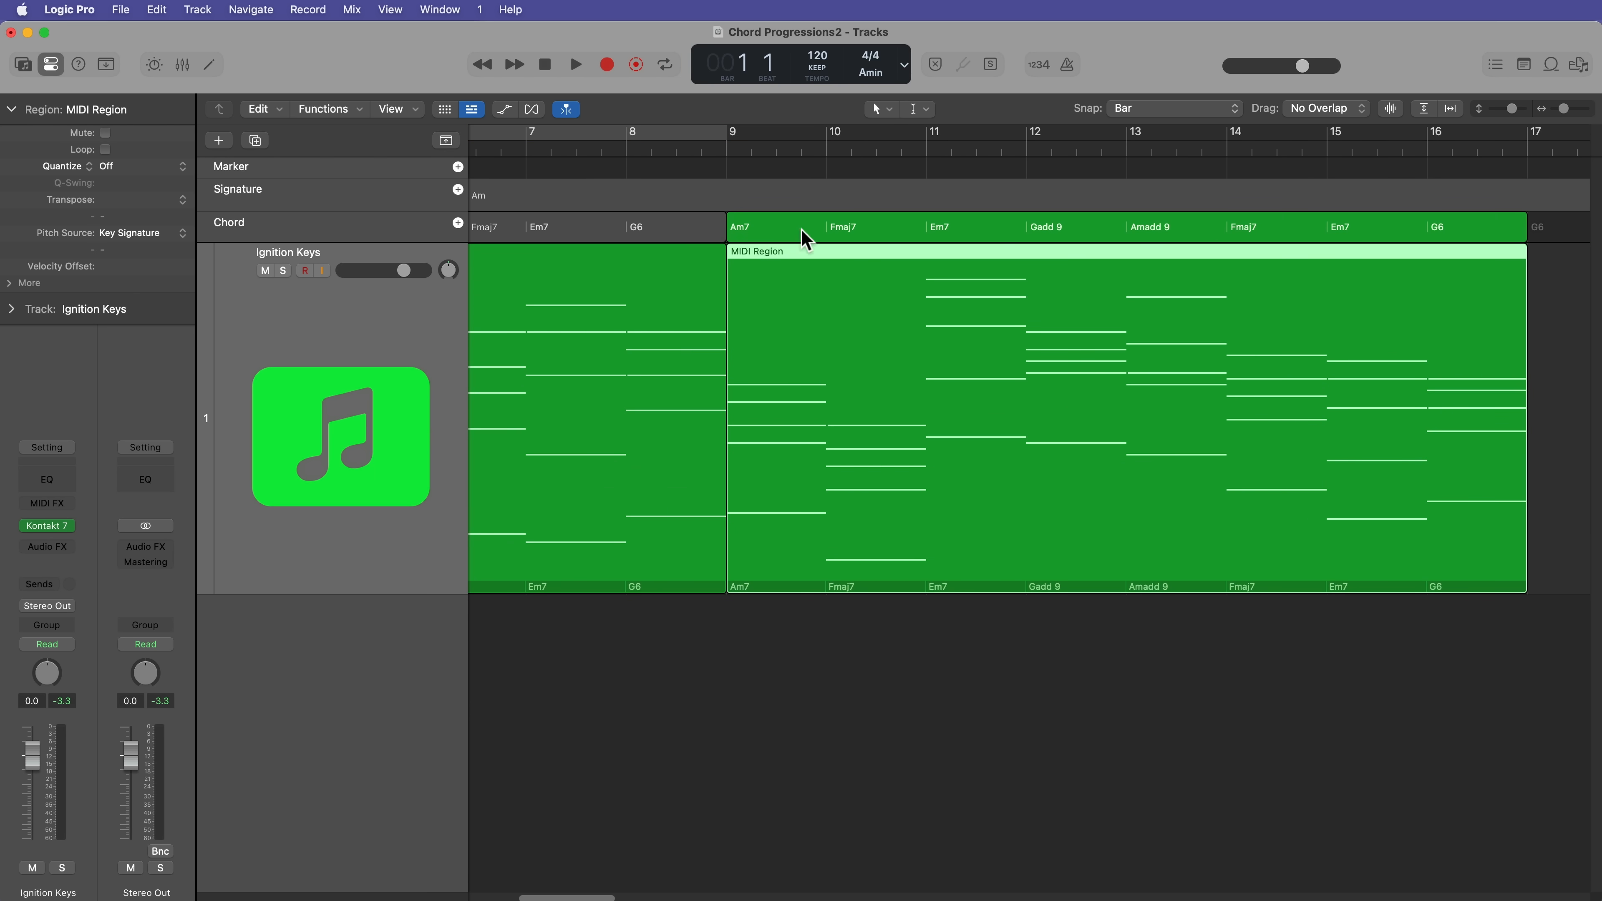
click(1124, 662)
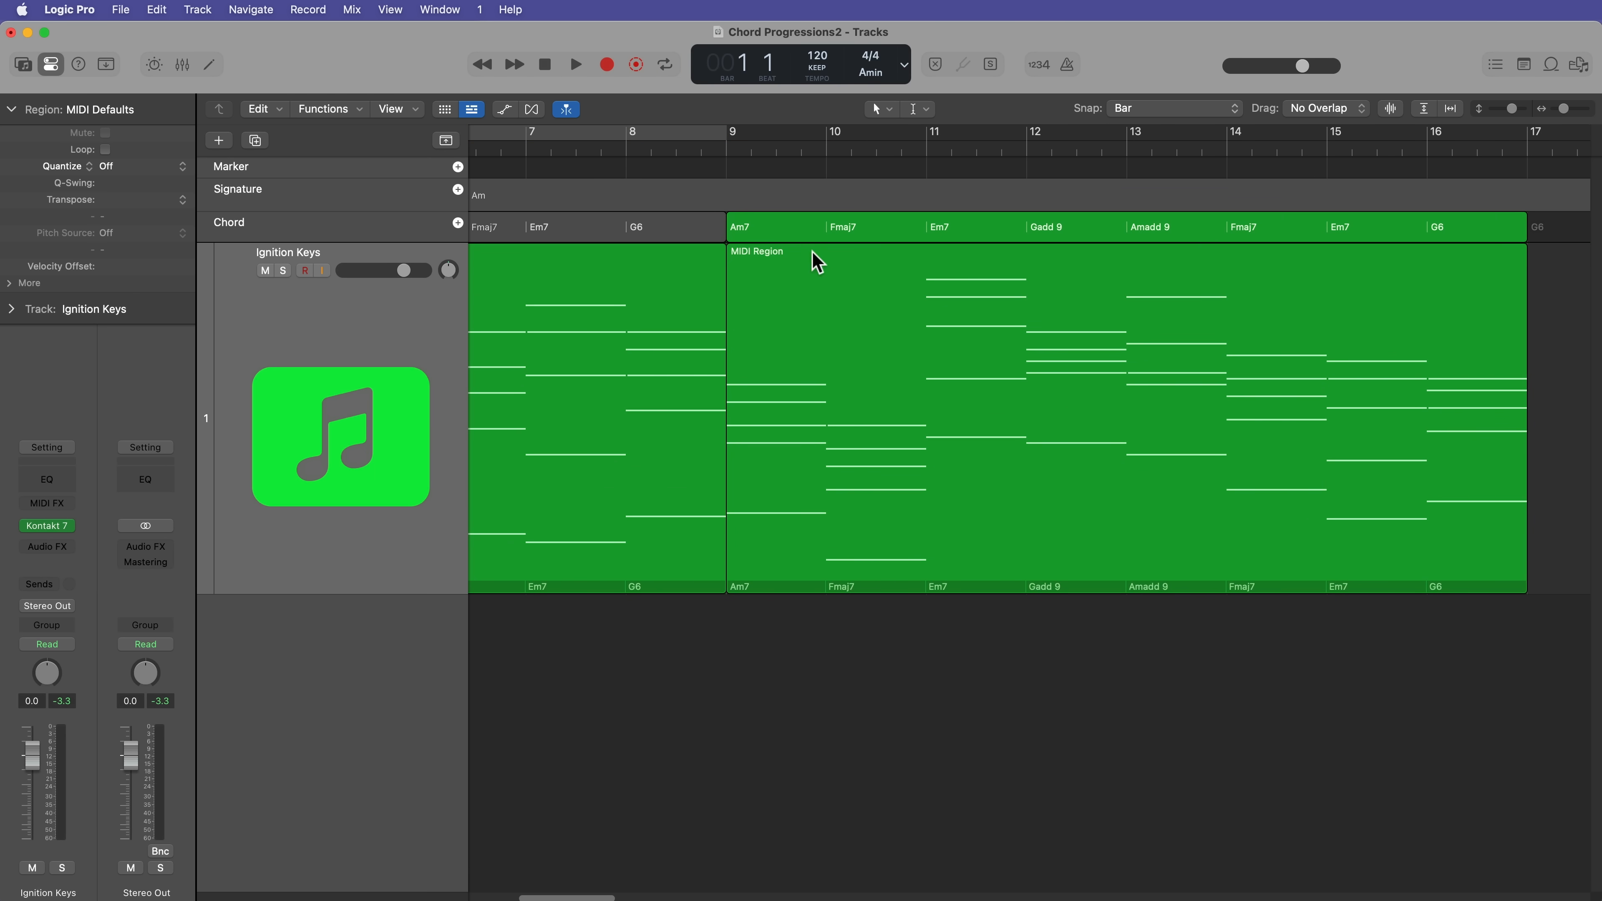
click(791, 228)
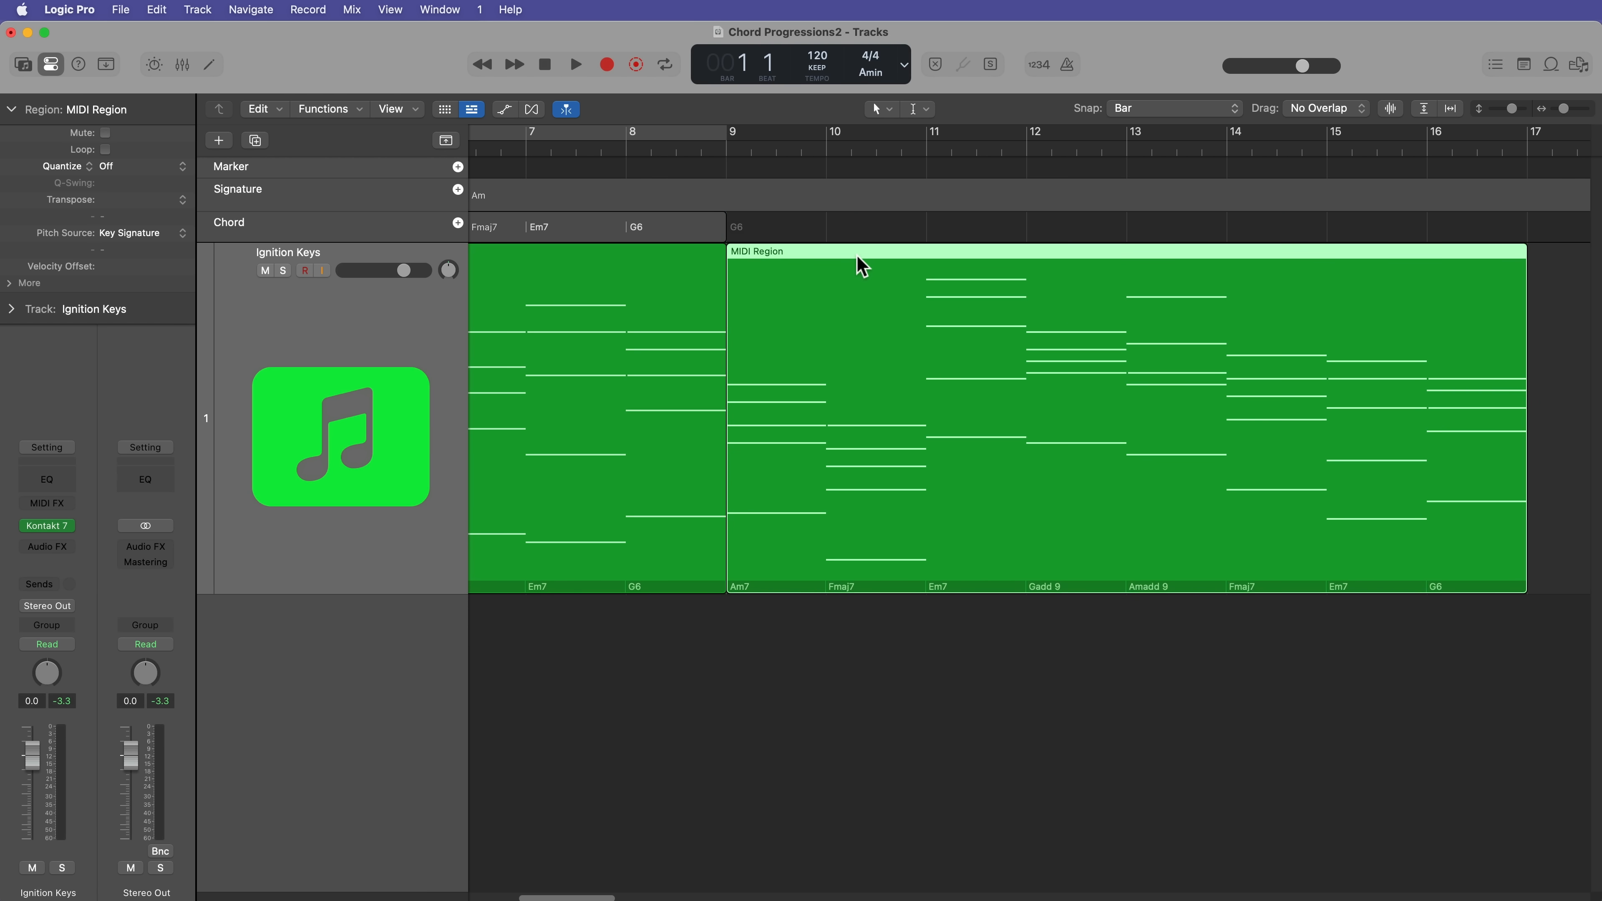
Step: Delete the region chords from the second MIDI region at bar 9
right_click(861, 265)
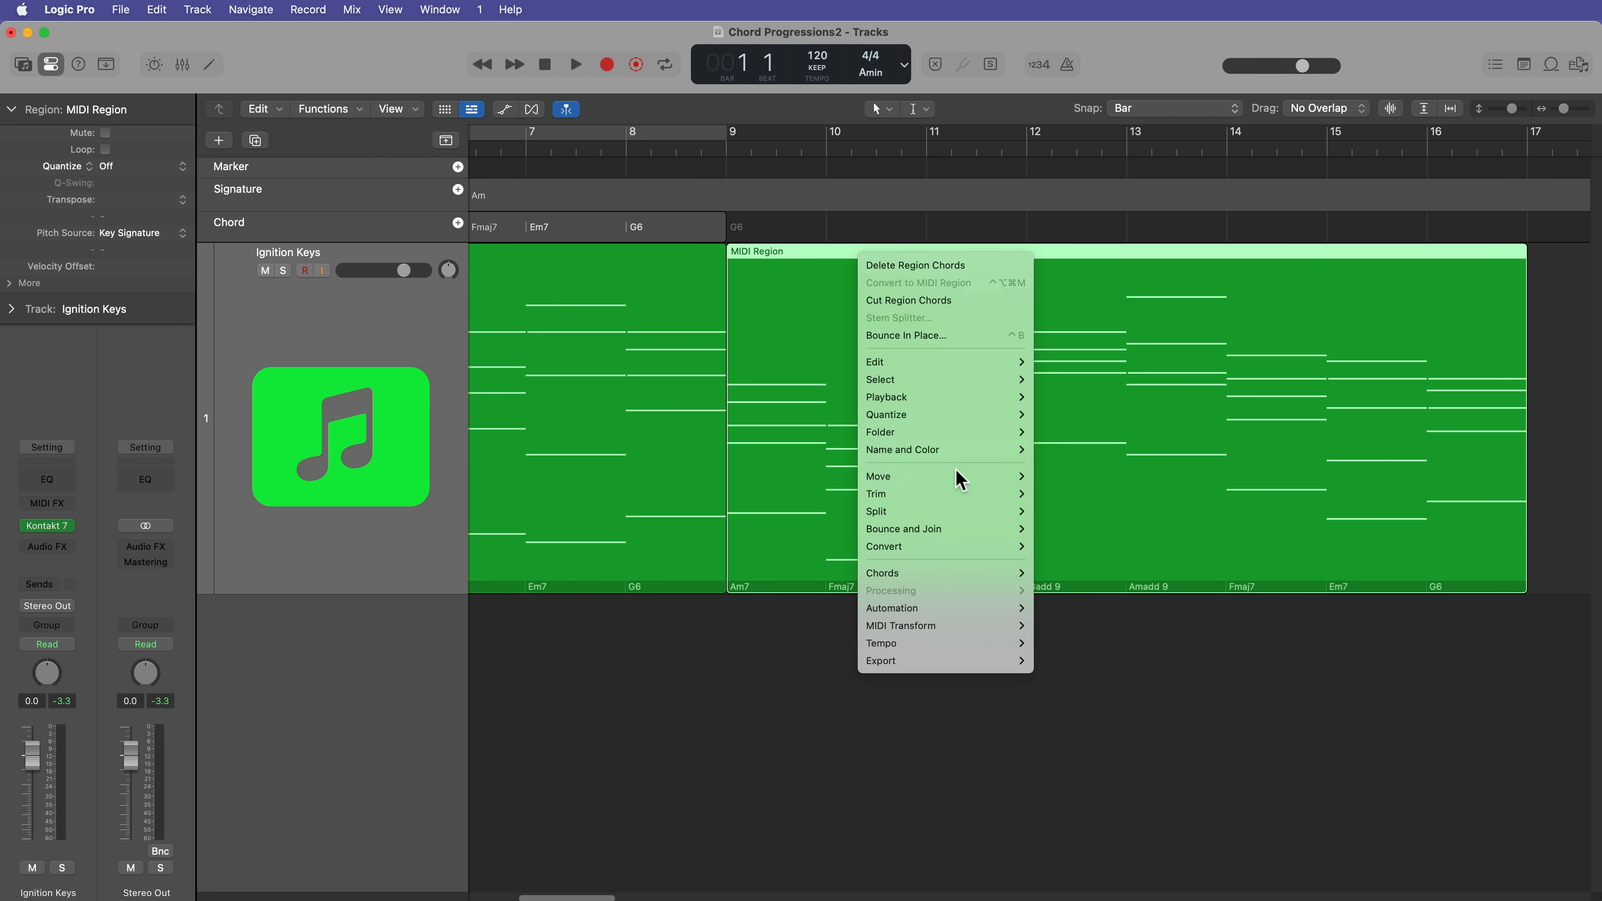
mouse_move(951, 574)
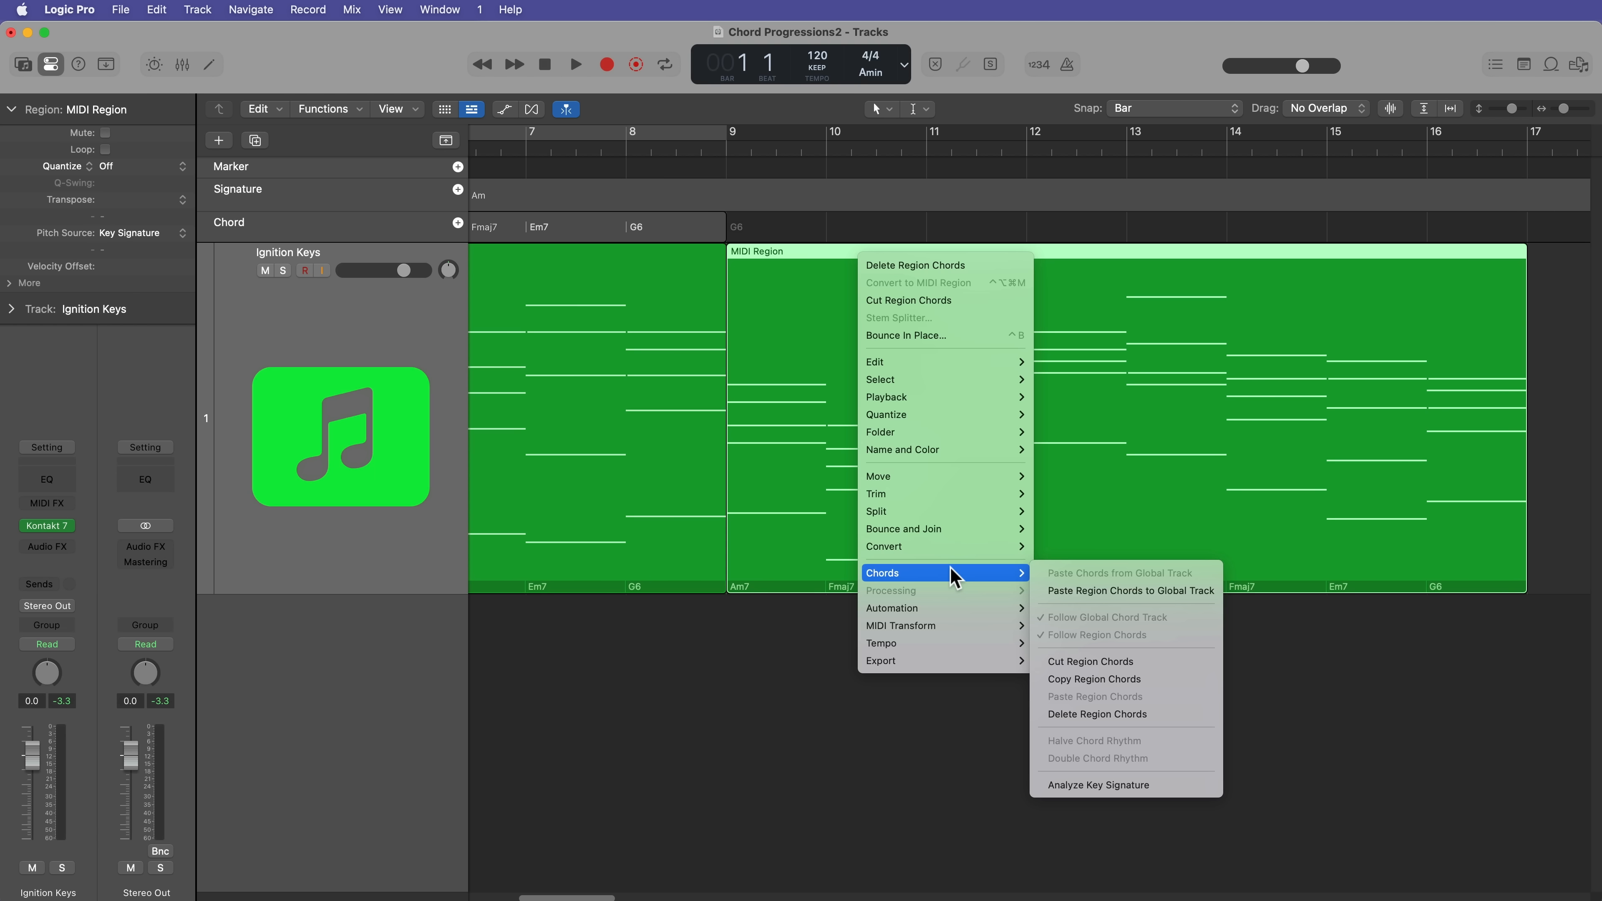
click(780, 625)
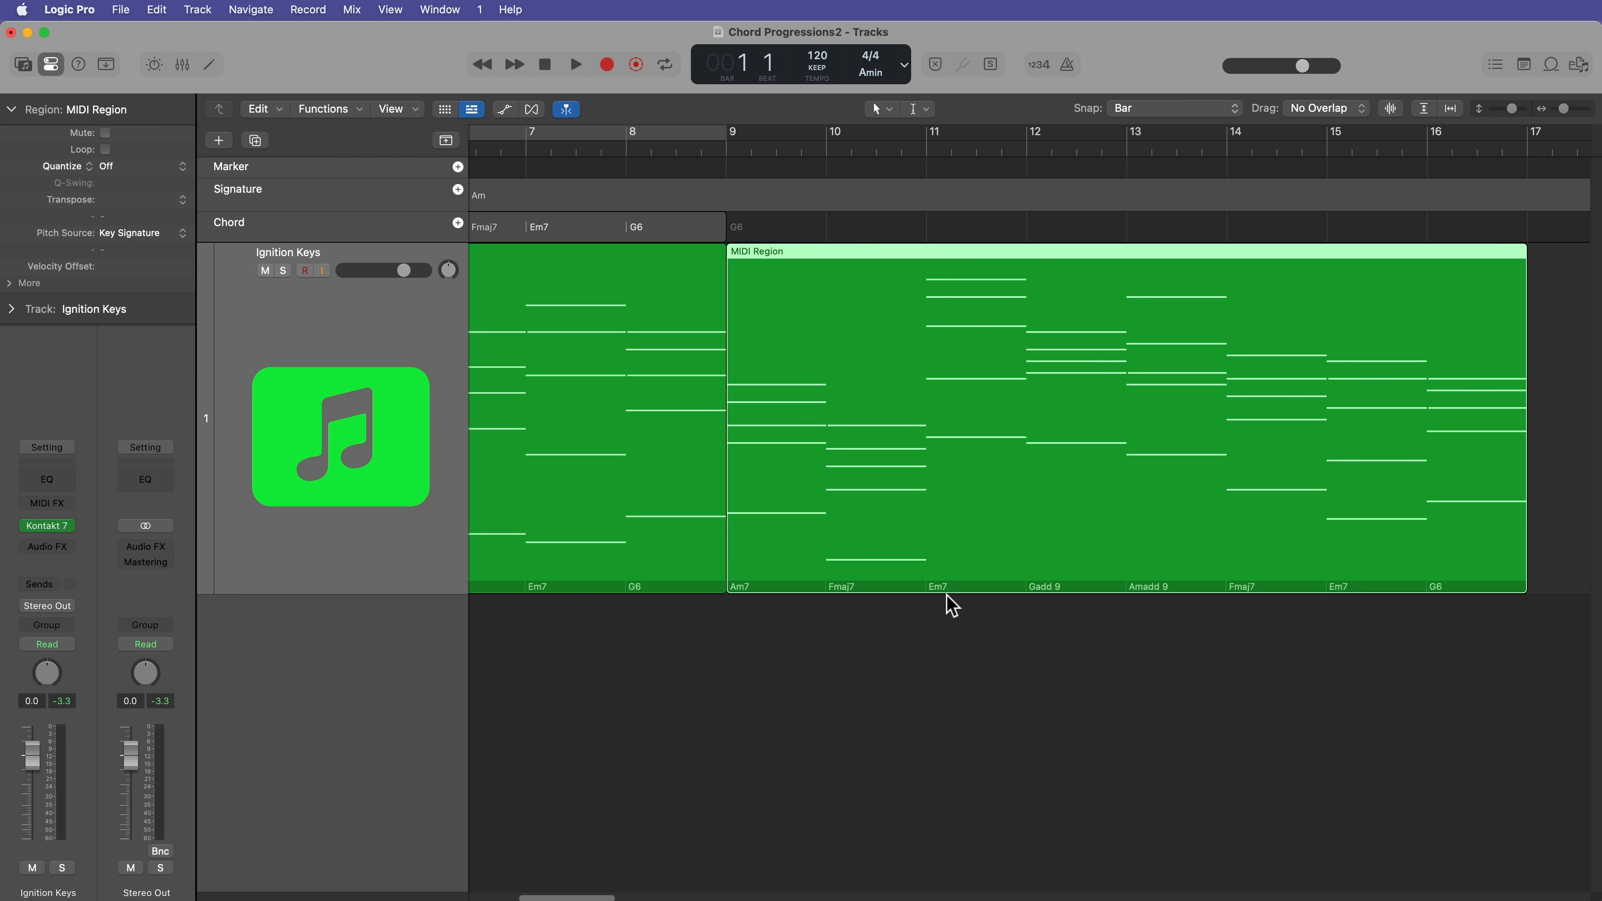
right_click(795, 267)
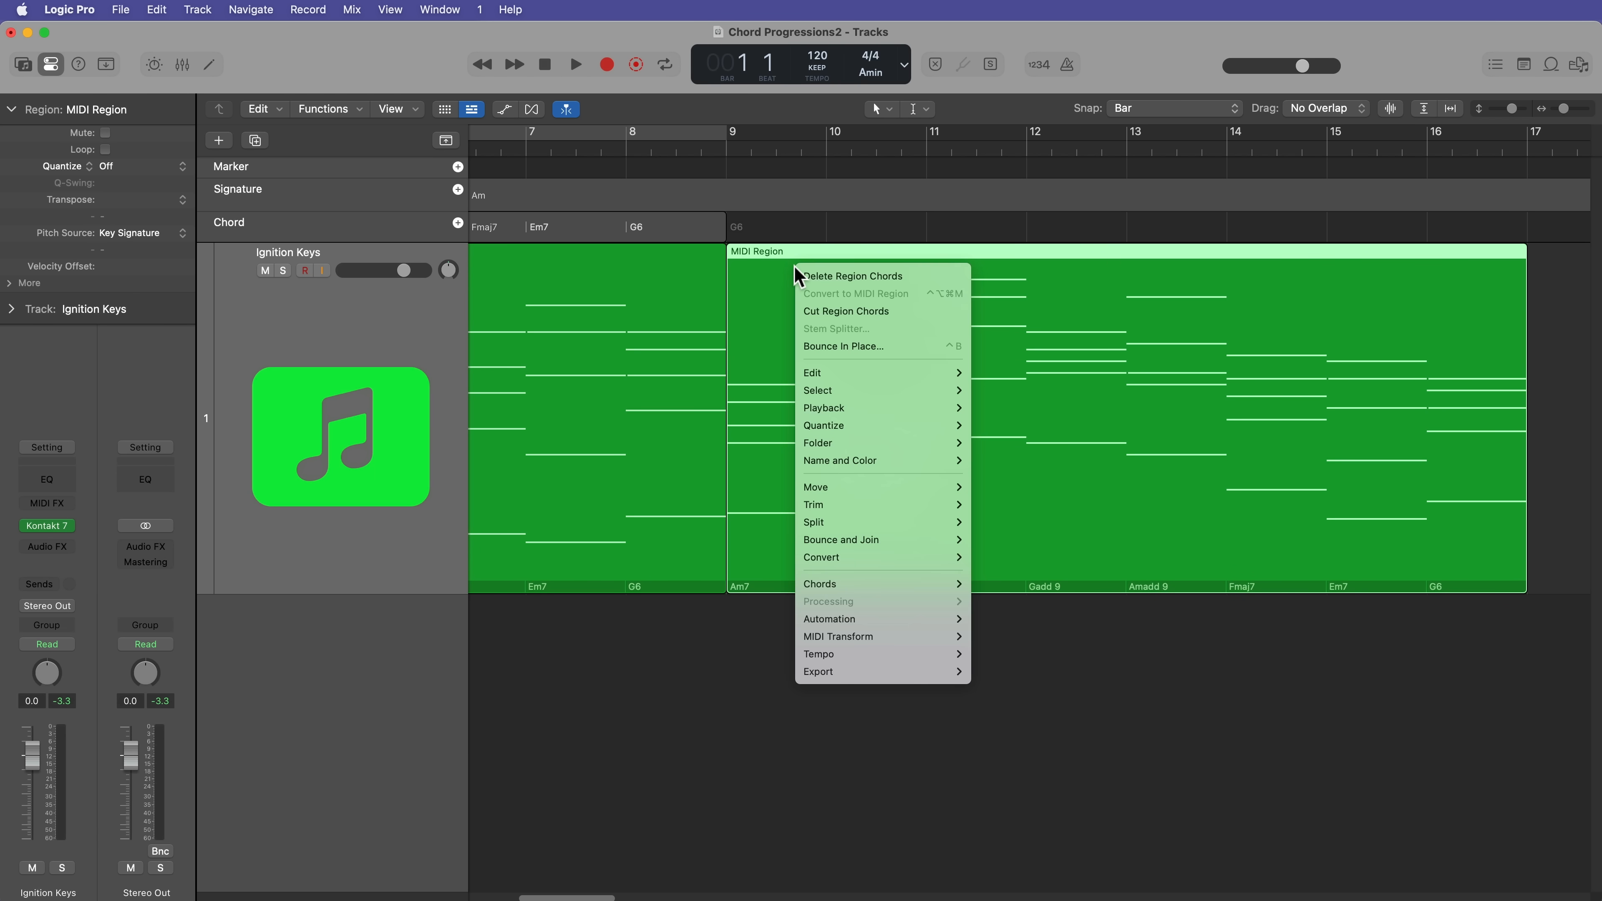
mouse_move(874, 590)
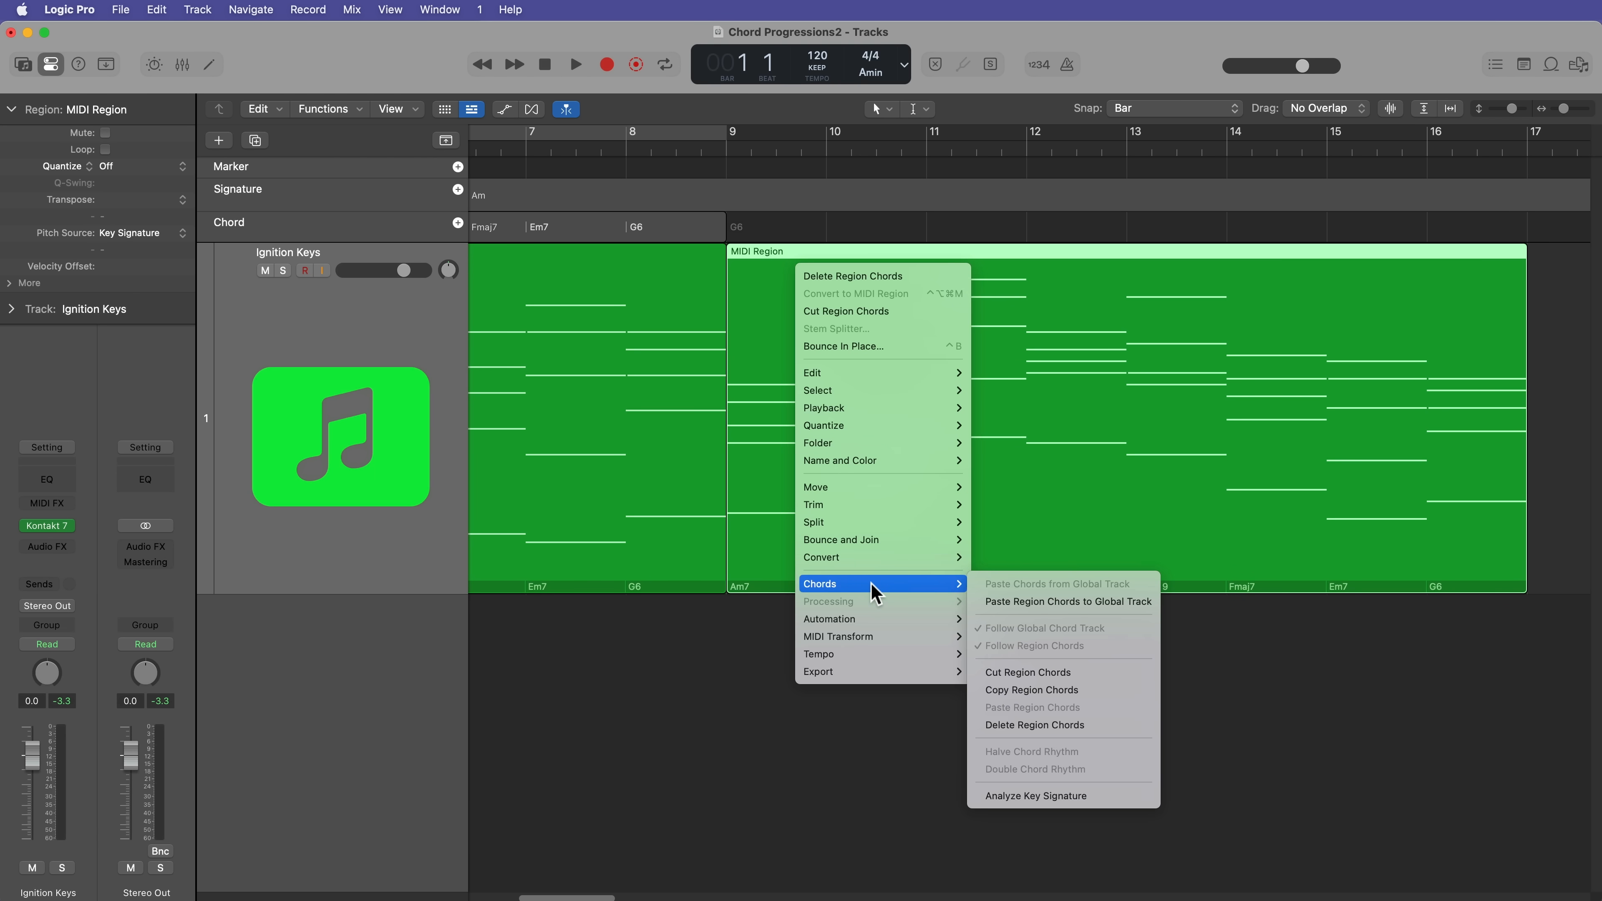
click(1082, 724)
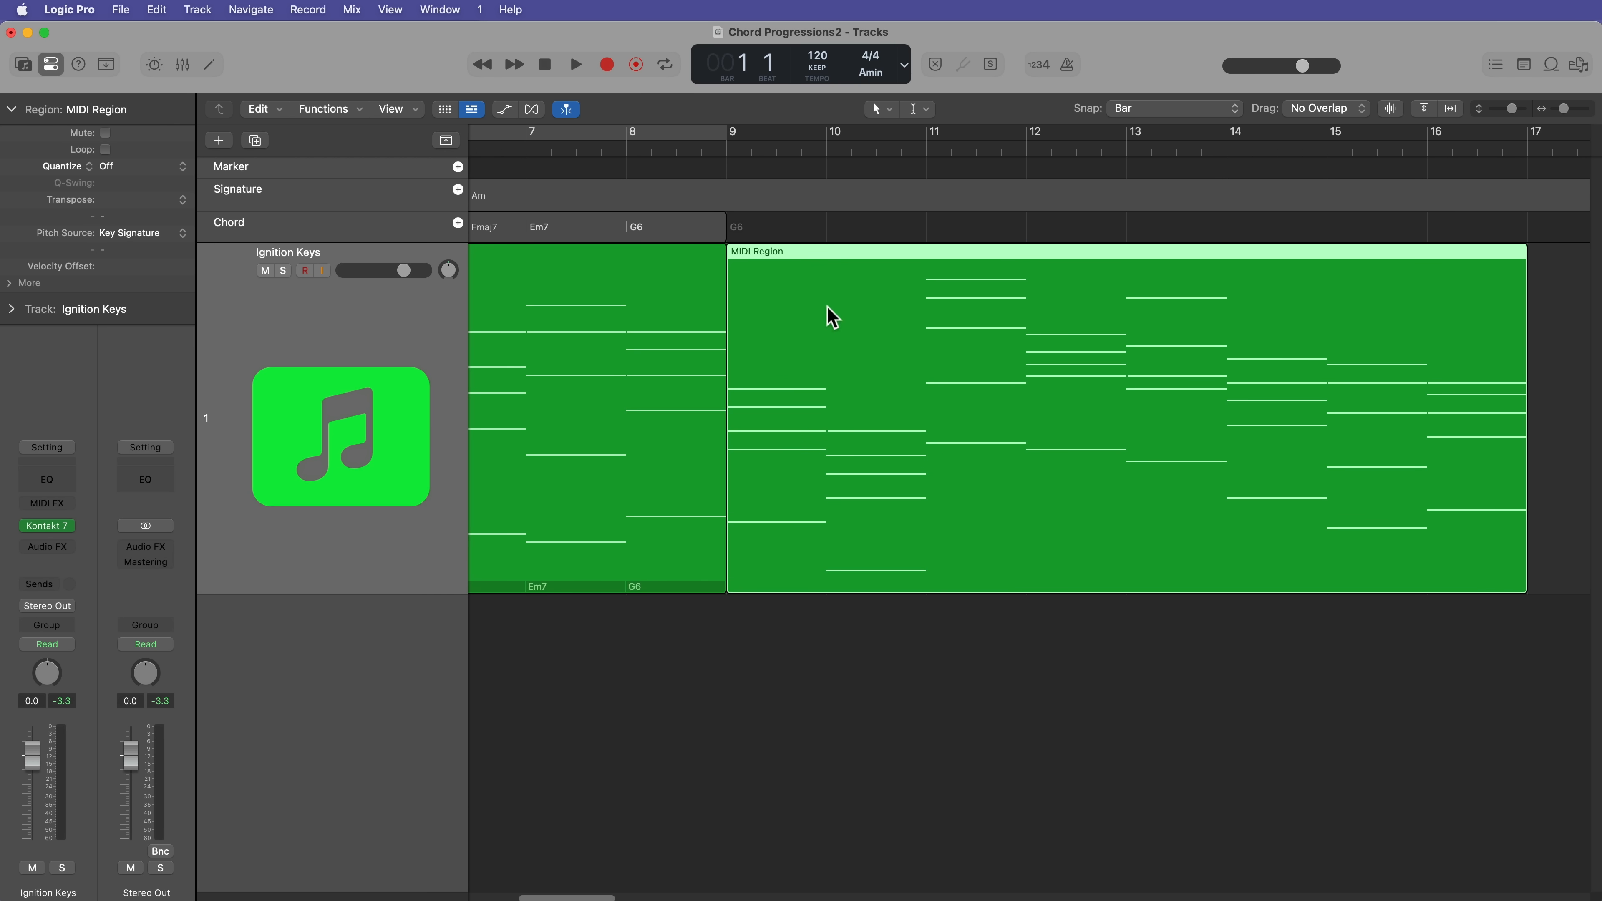
Step: Analyze the second MIDI region's chords again by placing them on the Chord track from bar 9
drag(827, 307, 830, 229)
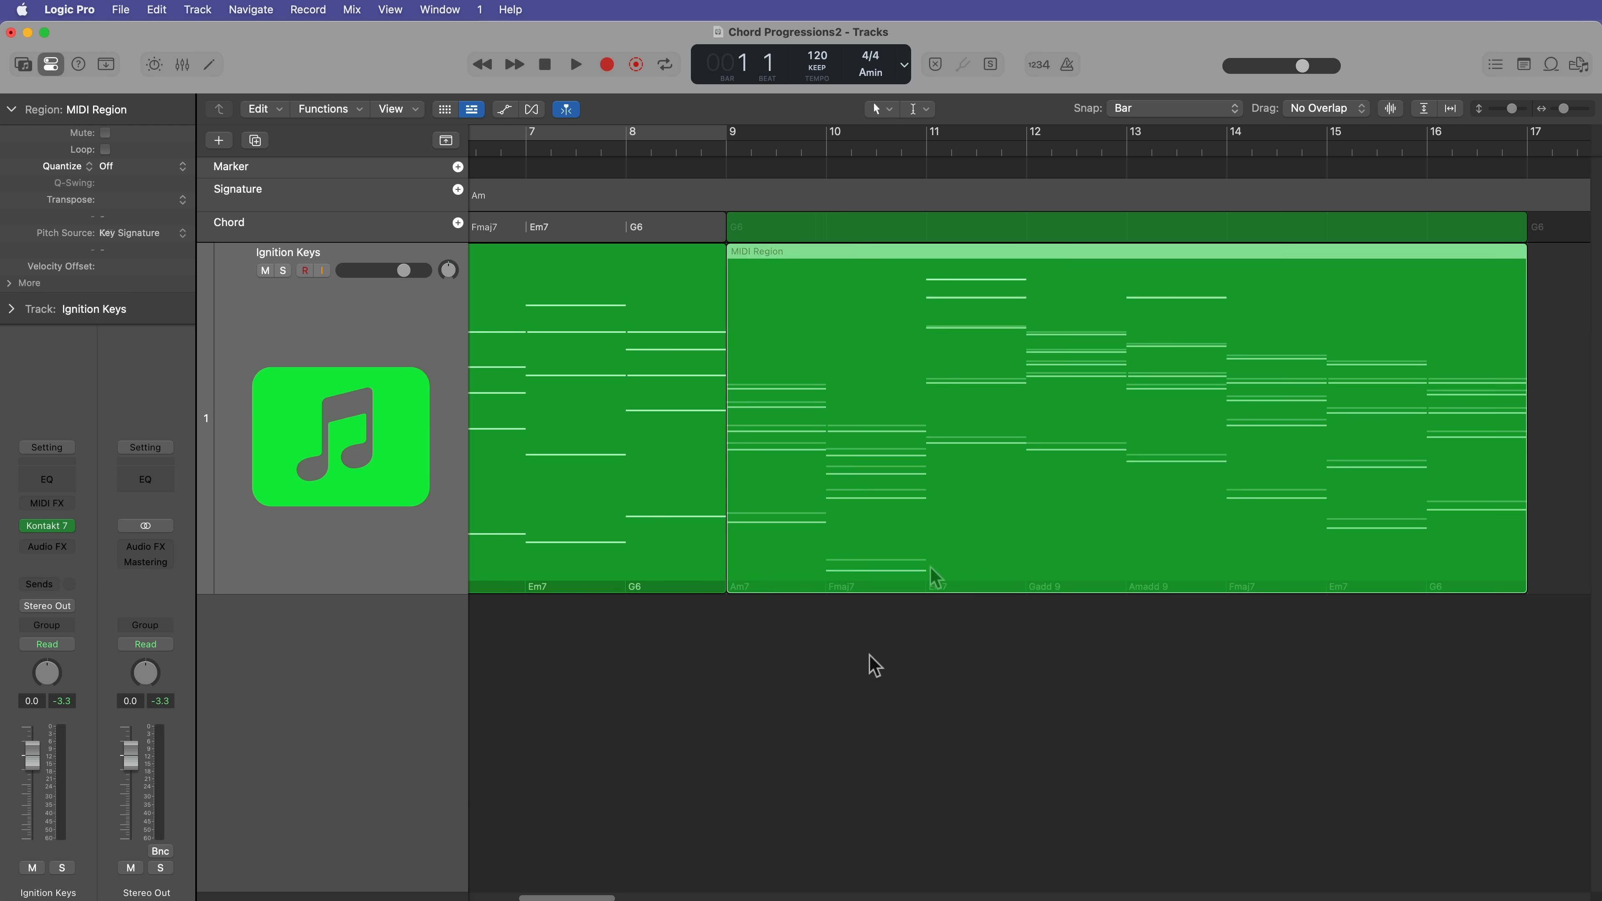
click(839, 634)
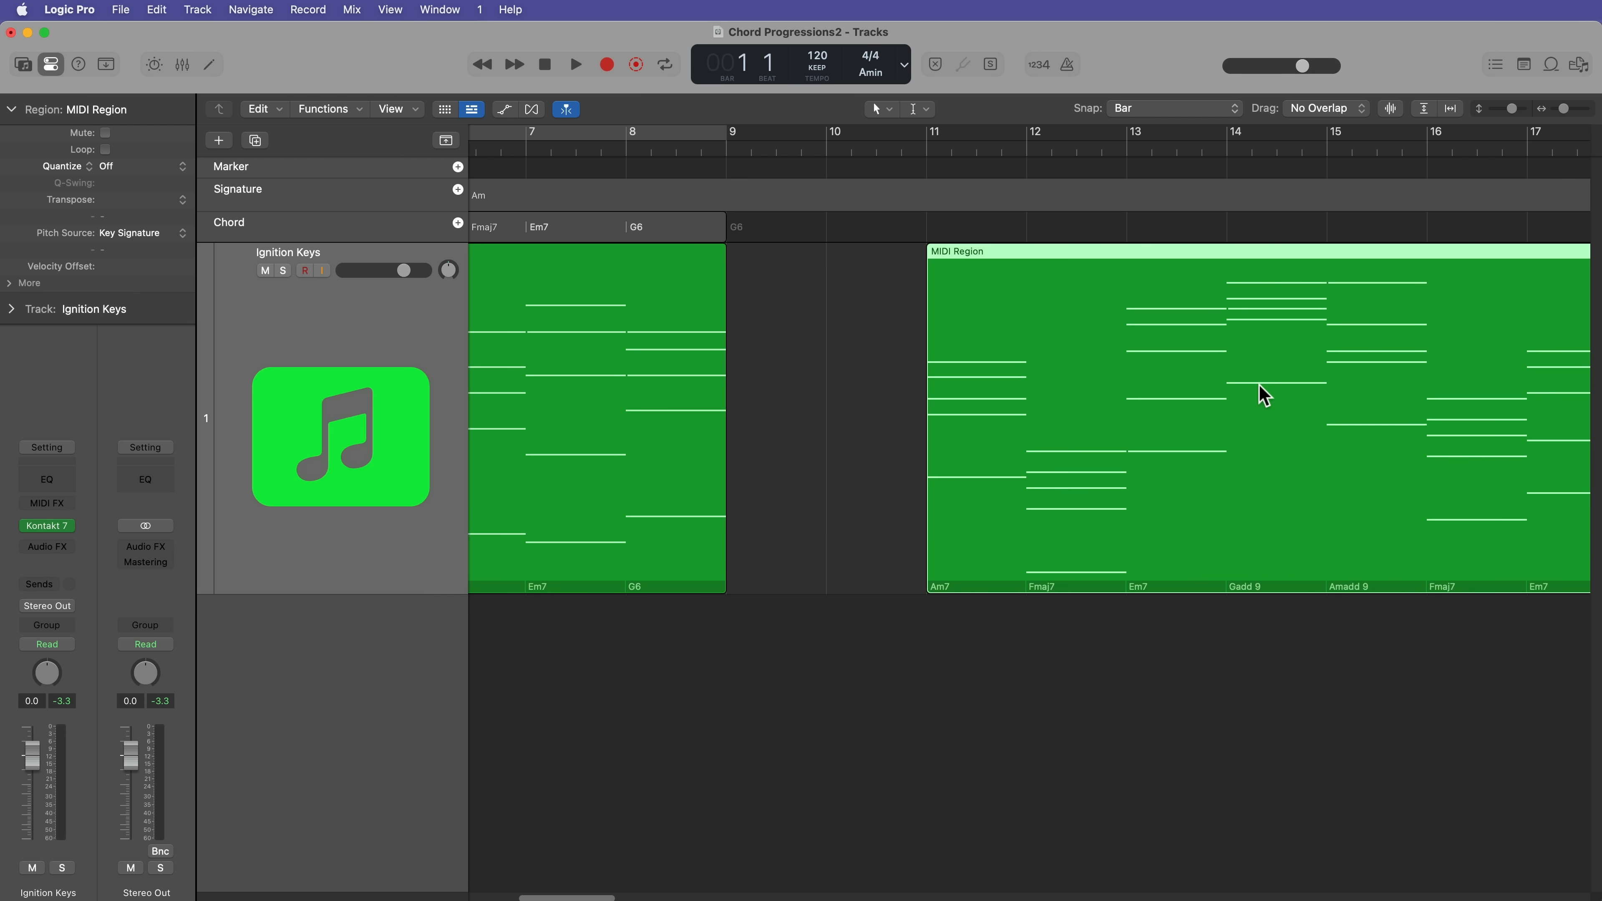
drag(1263, 394, 1040, 396)
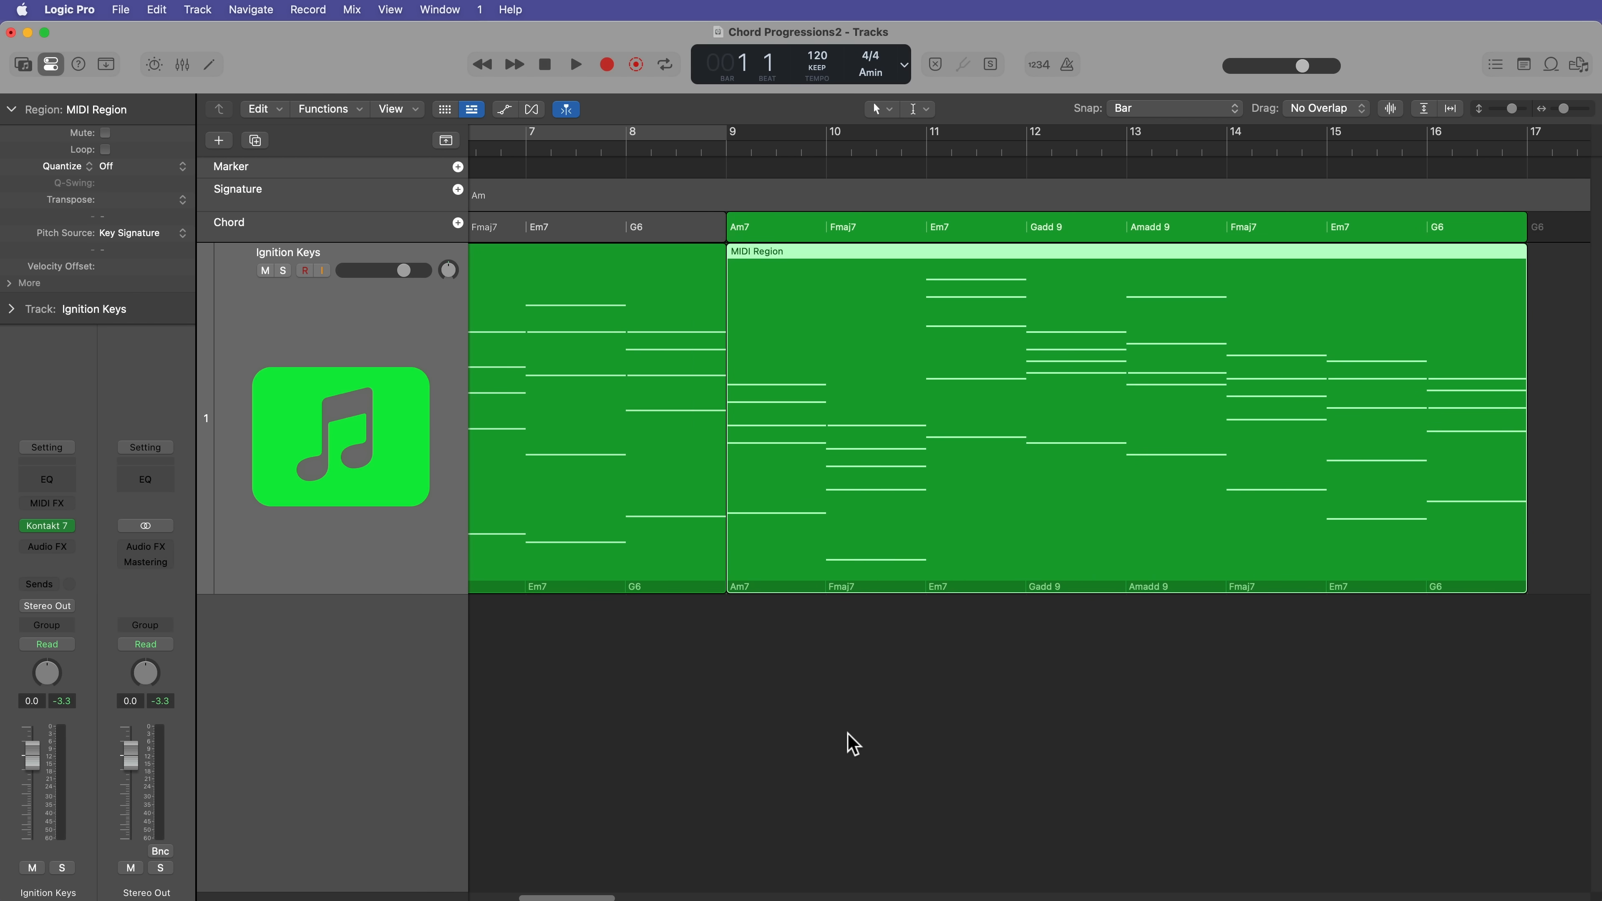
click(848, 744)
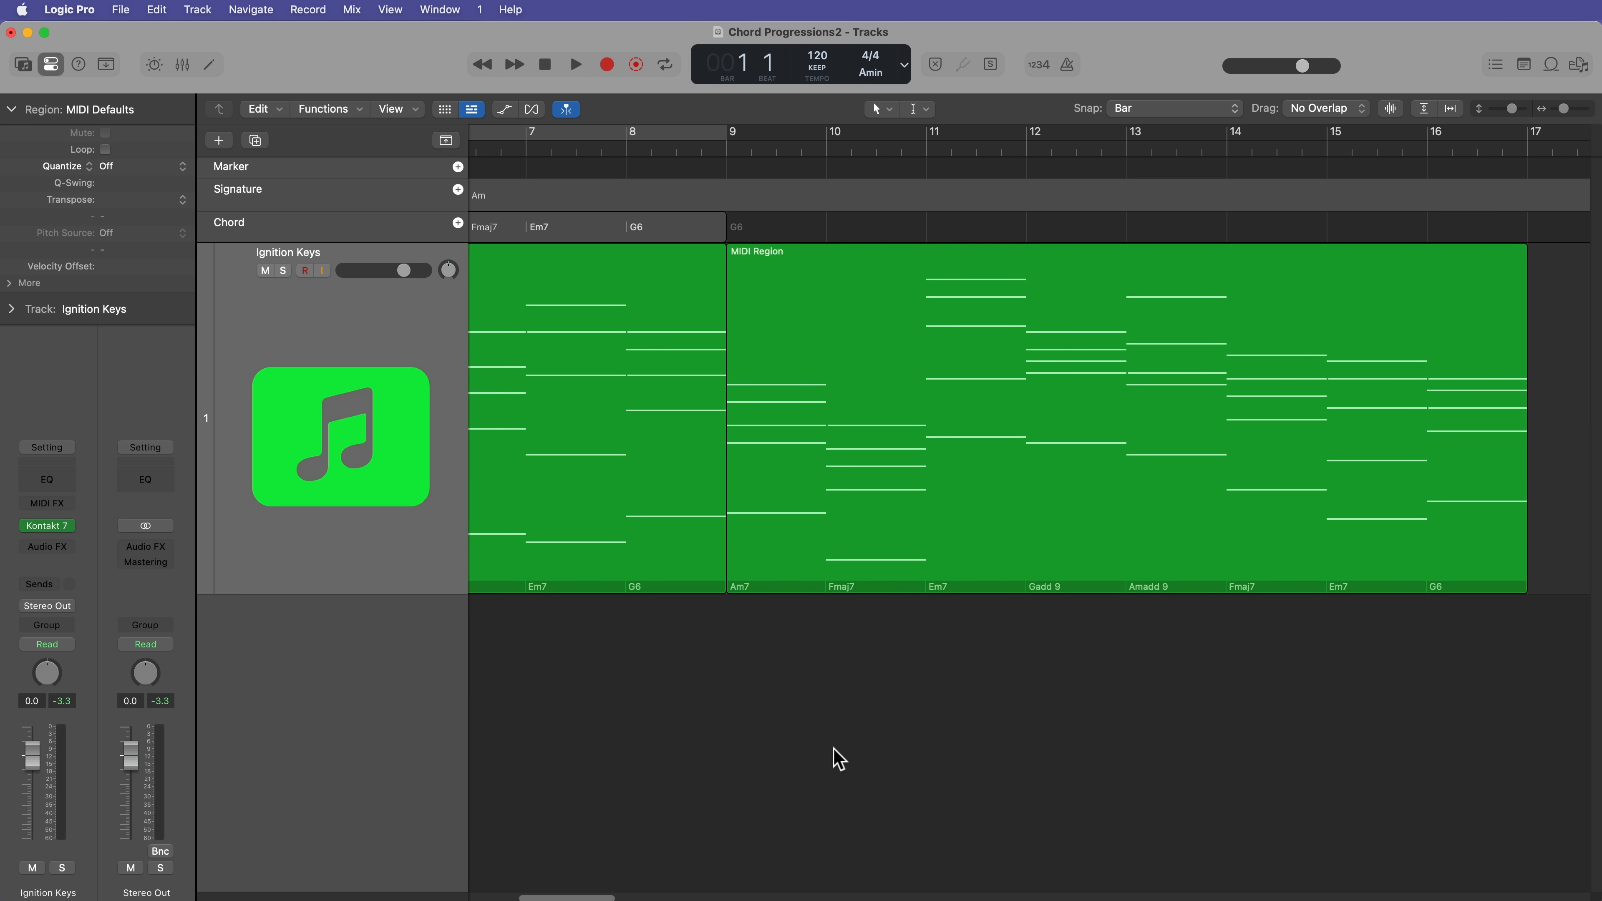
Step: Delete the second MIDI region at bar 9 from the Ignition Keys track
key(cmd+Left)
scroll(839, 757, left, 6)
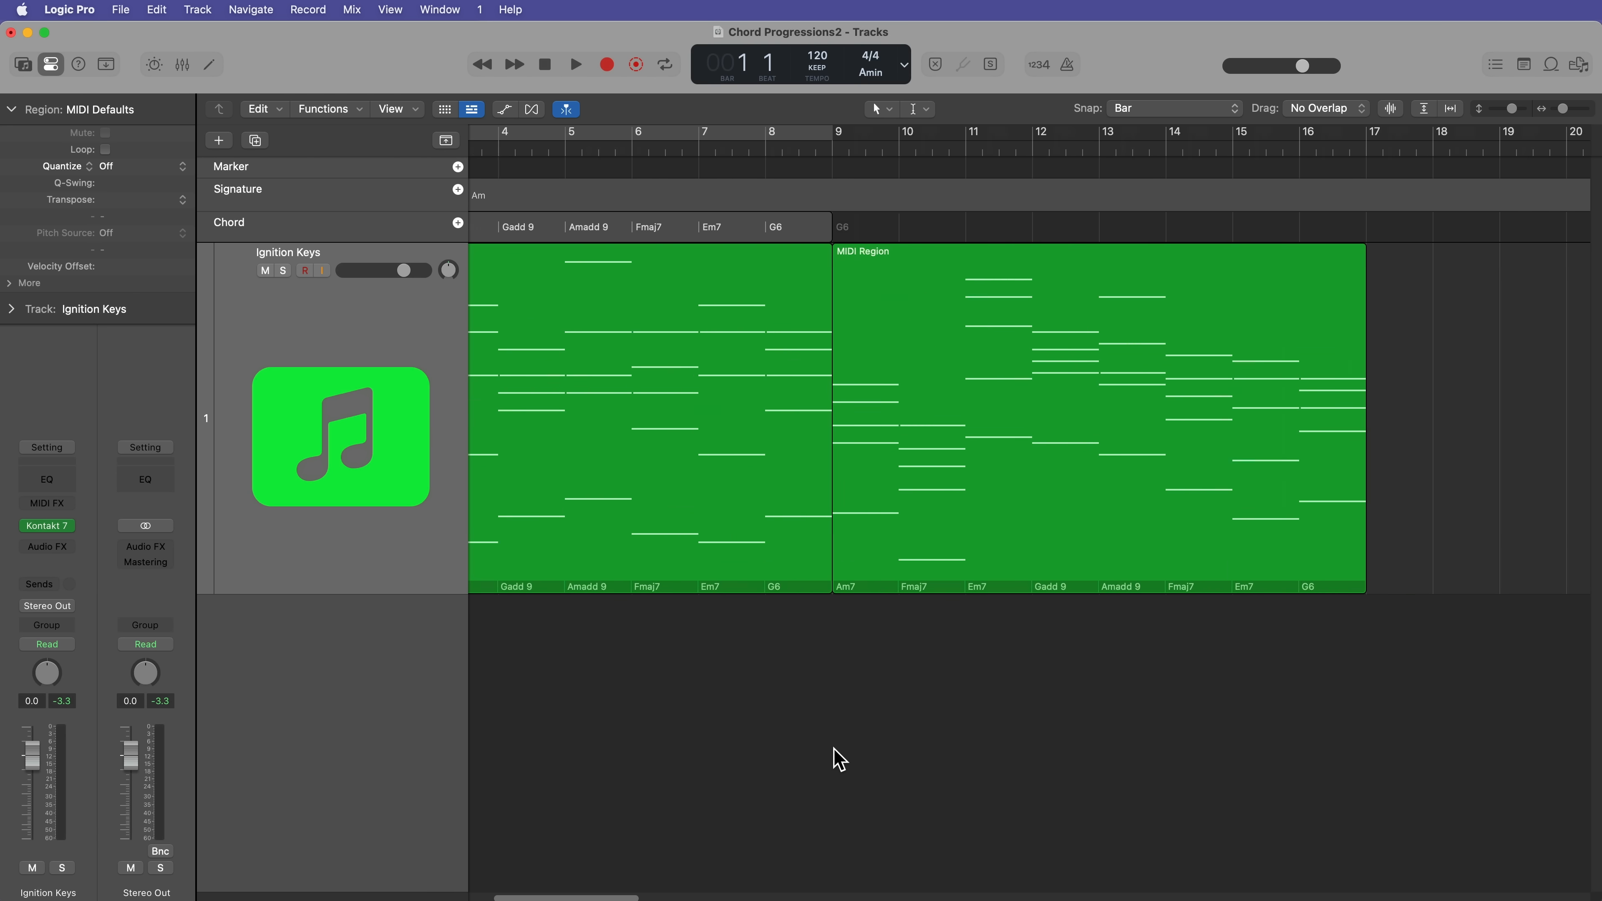
click(1190, 468)
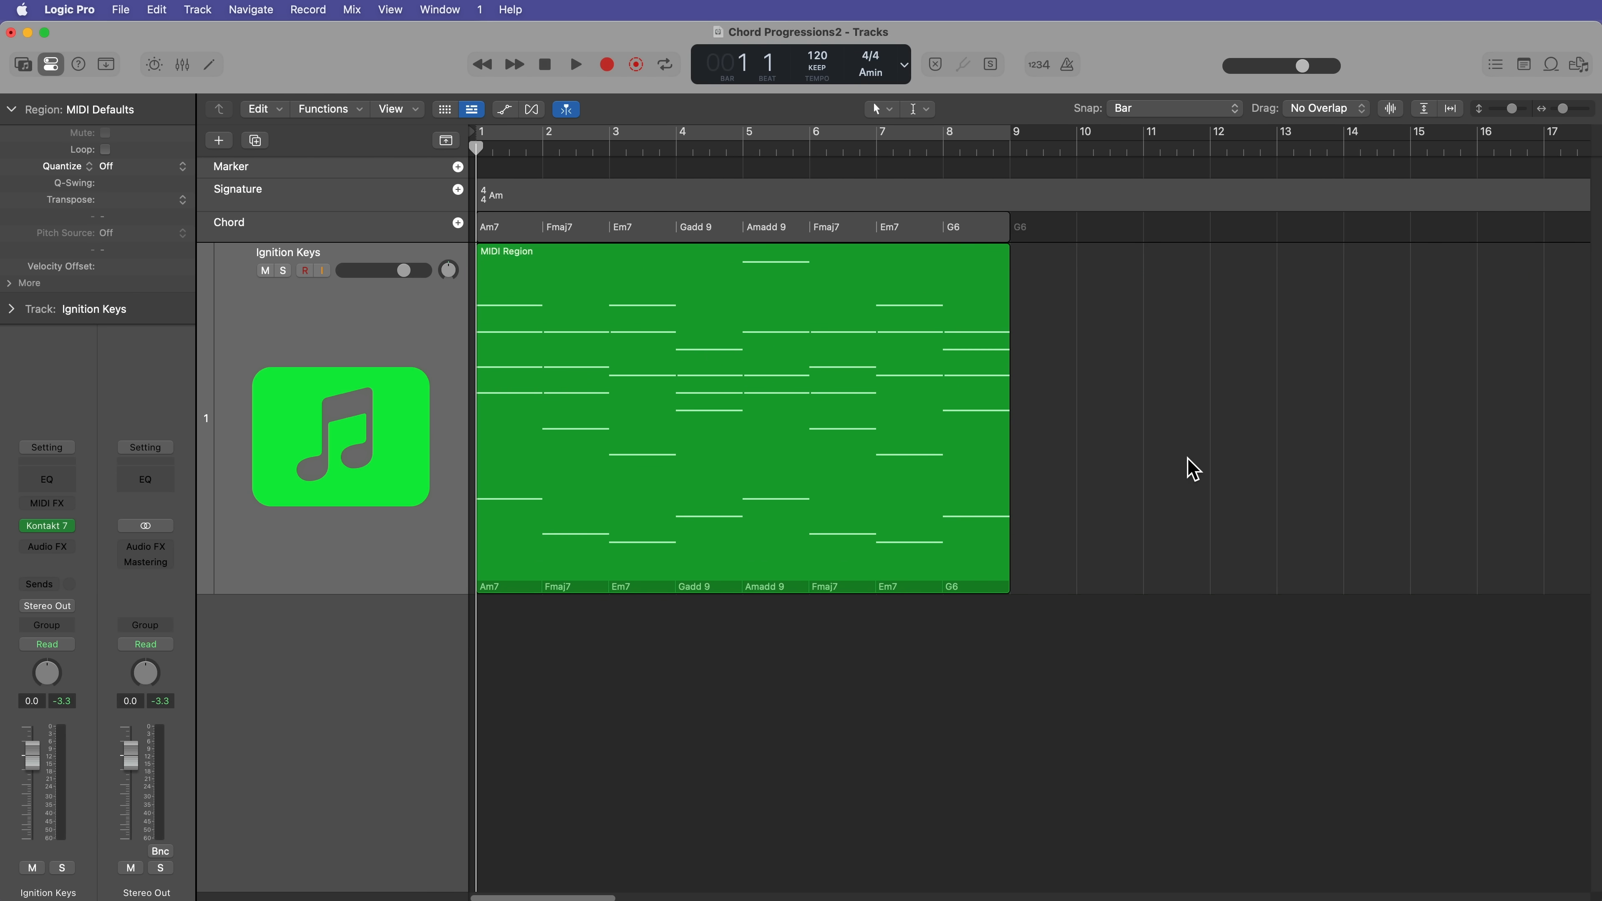
Step: Change the bar 8 chord on the Chord track to G7
key(super+Right)
key(super+Right)
key(super+Left)
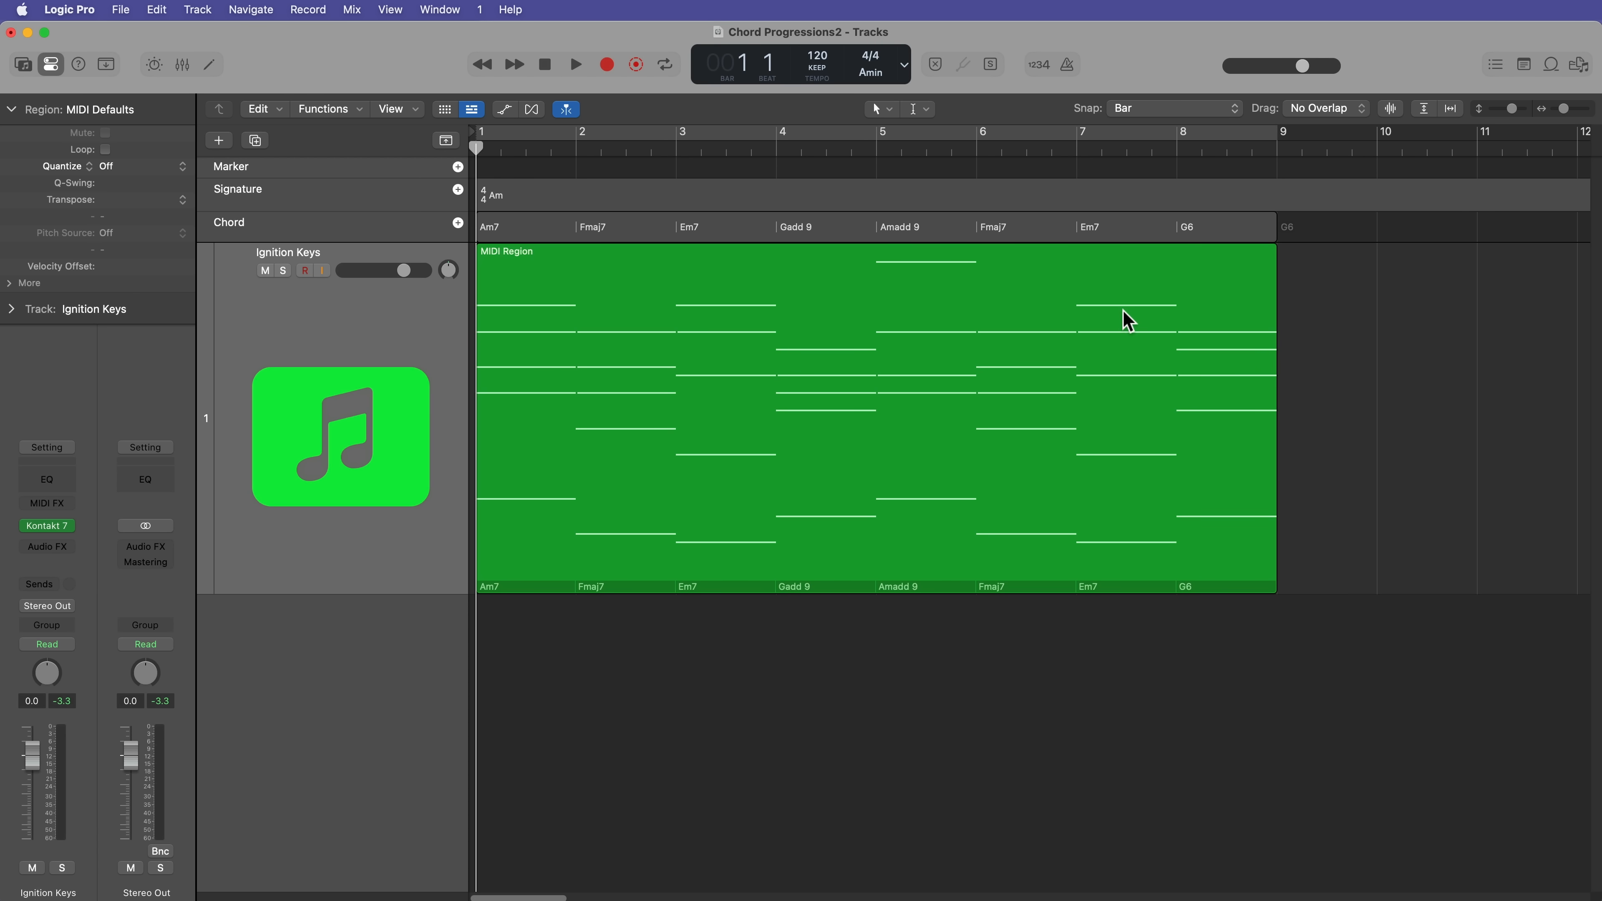
click(1211, 238)
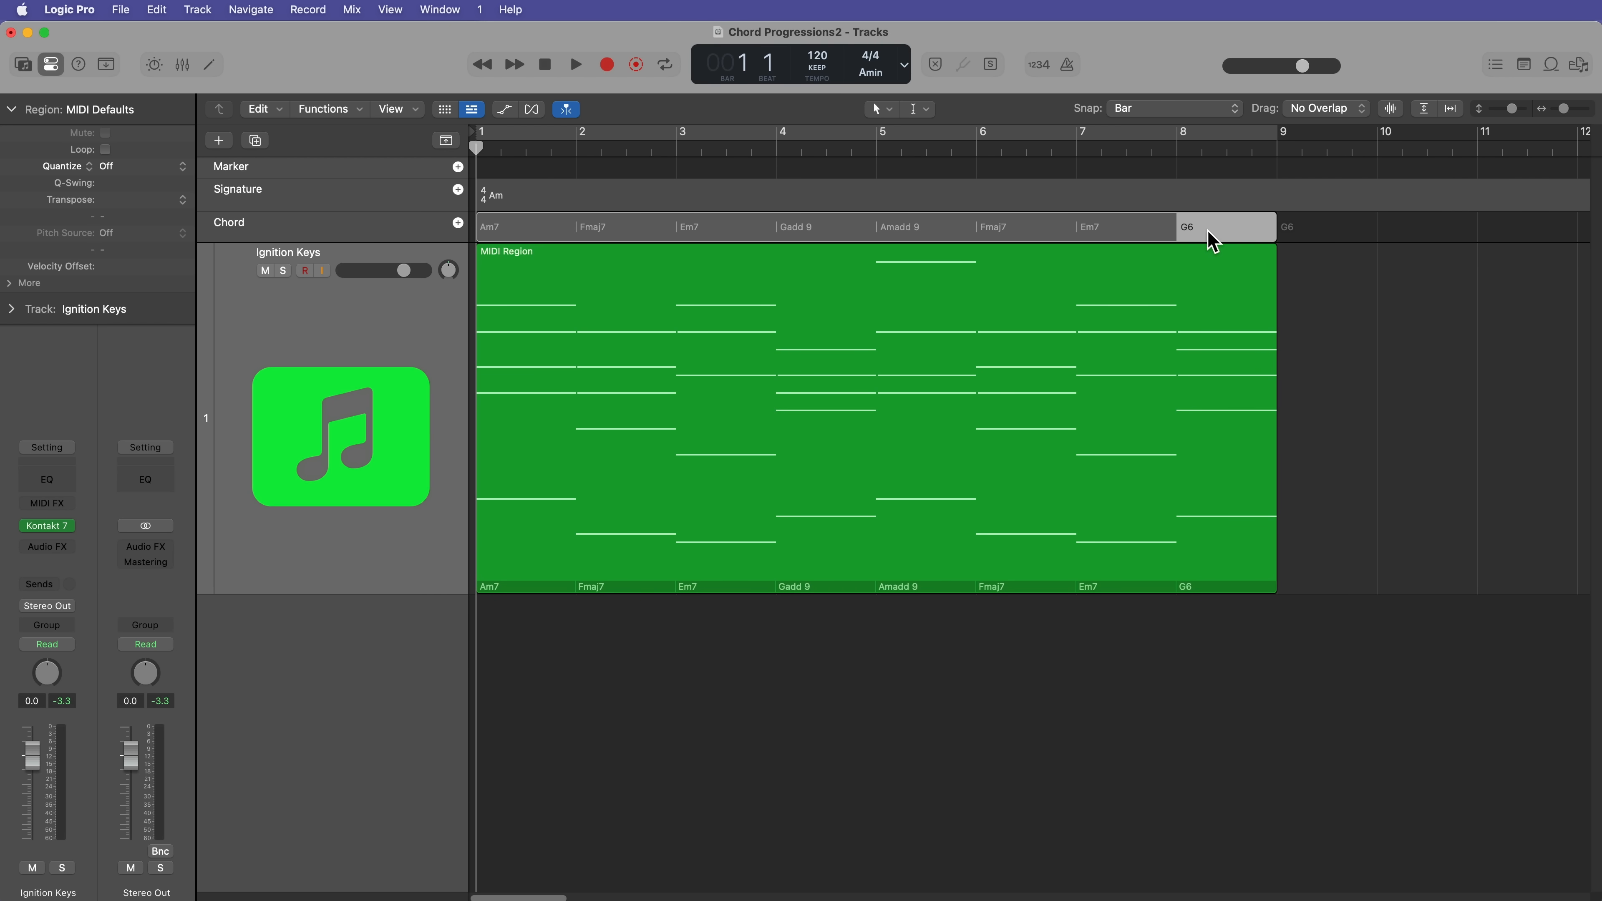
double_click(1211, 237)
text(G7)
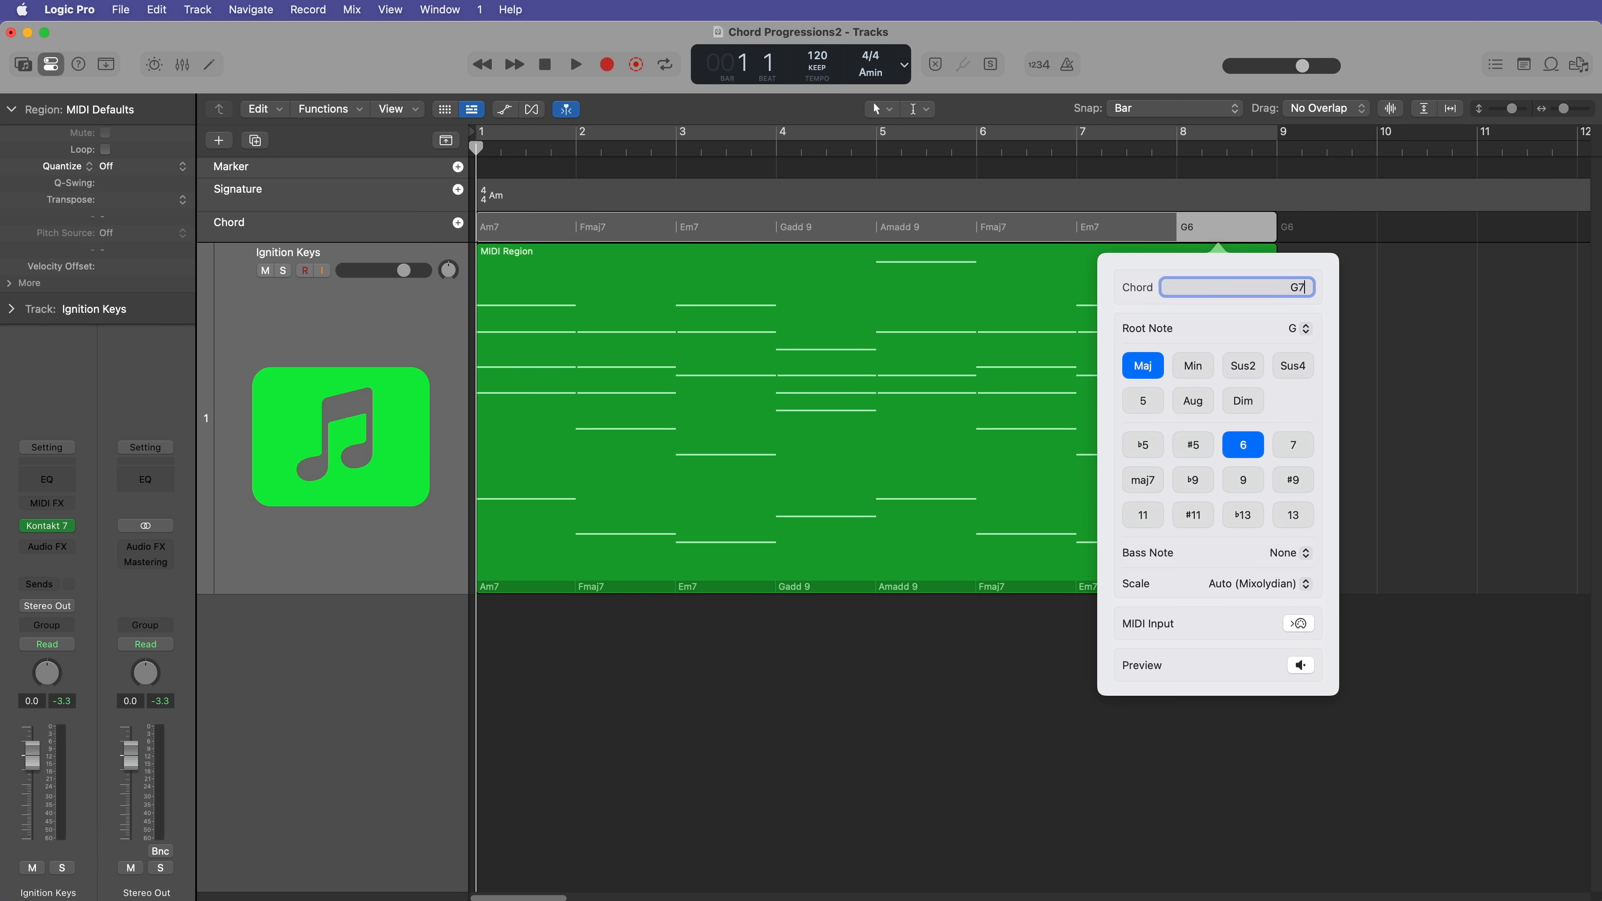
key(Return)
click(1362, 277)
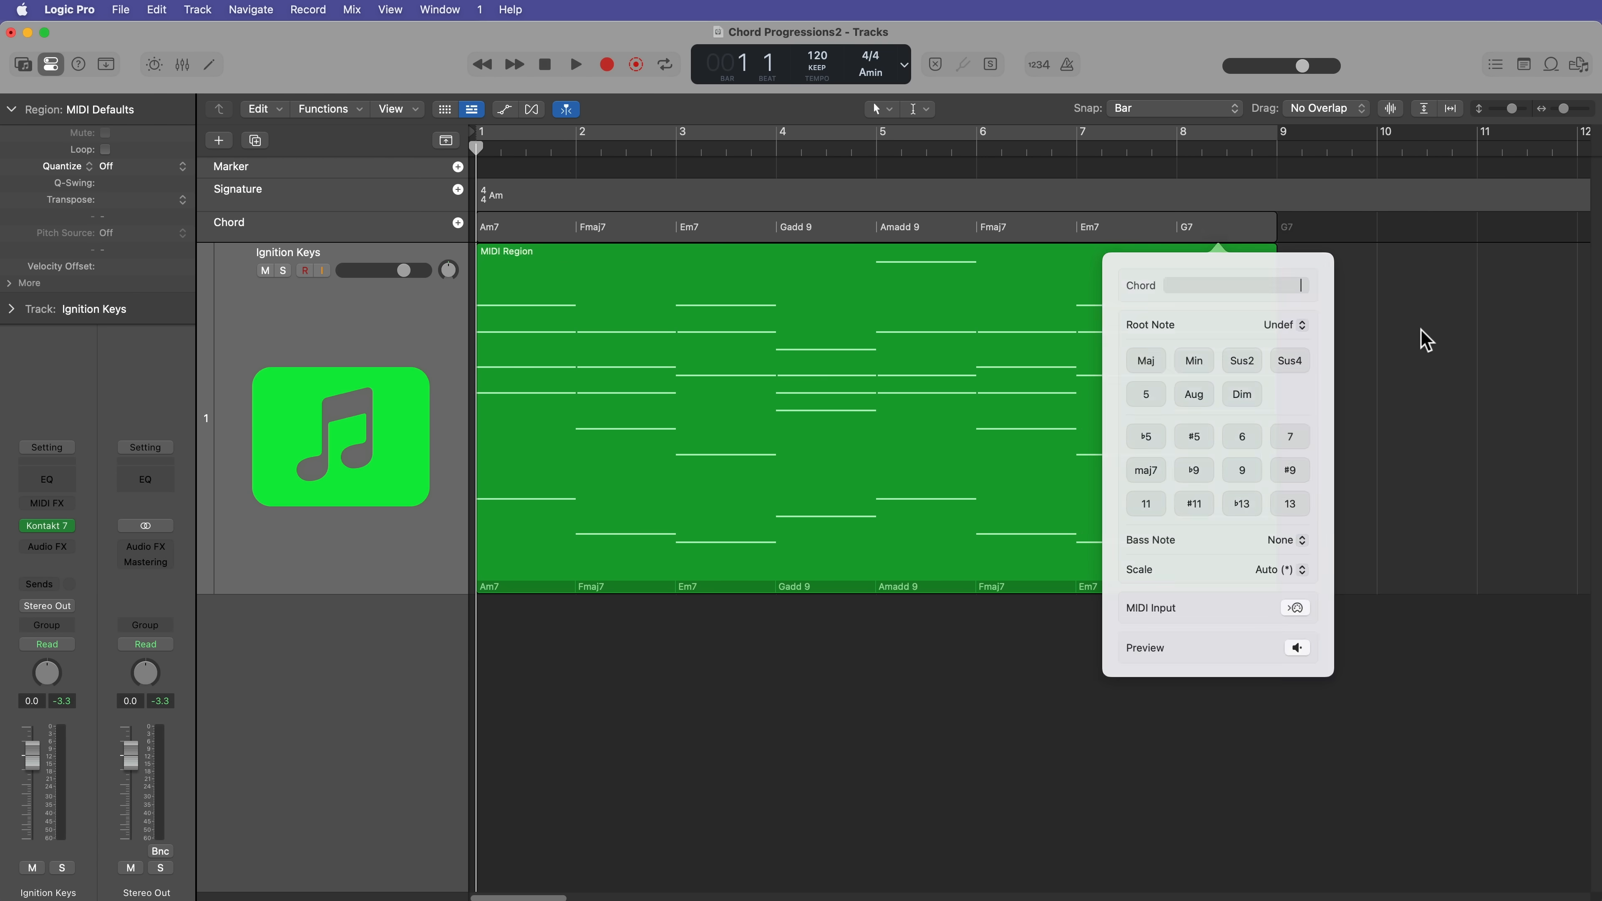
Step: Repeat the first MIDI region at bar 9 and extract the copy's chords to the Chord track
click(1010, 344)
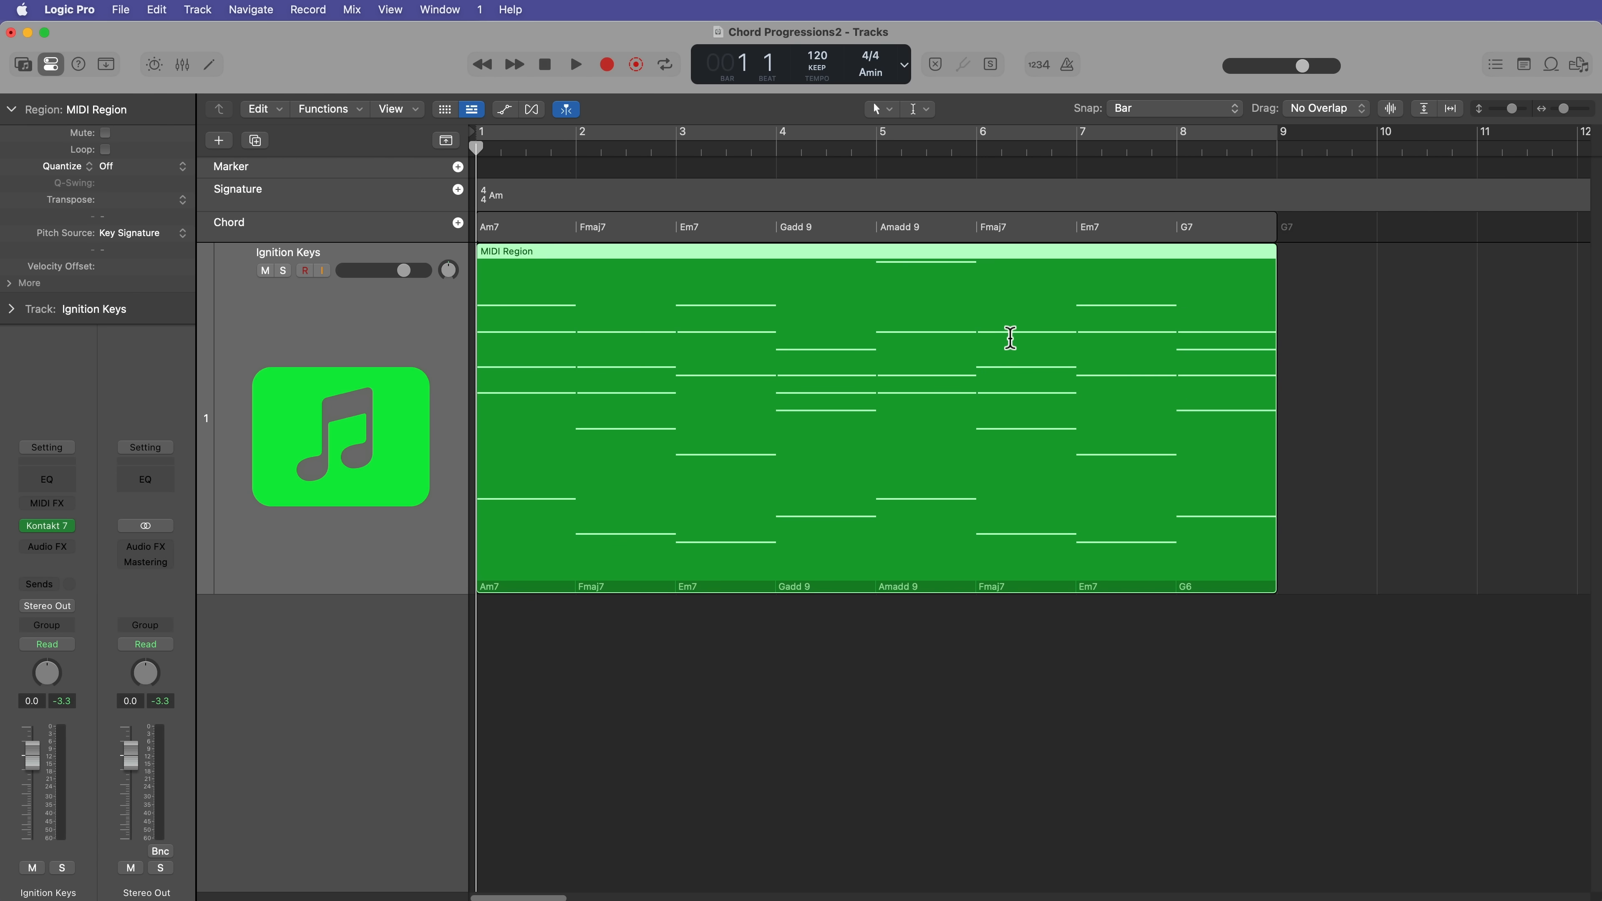
key(super+r)
click(1223, 634)
scroll(1173, 642, right, 5)
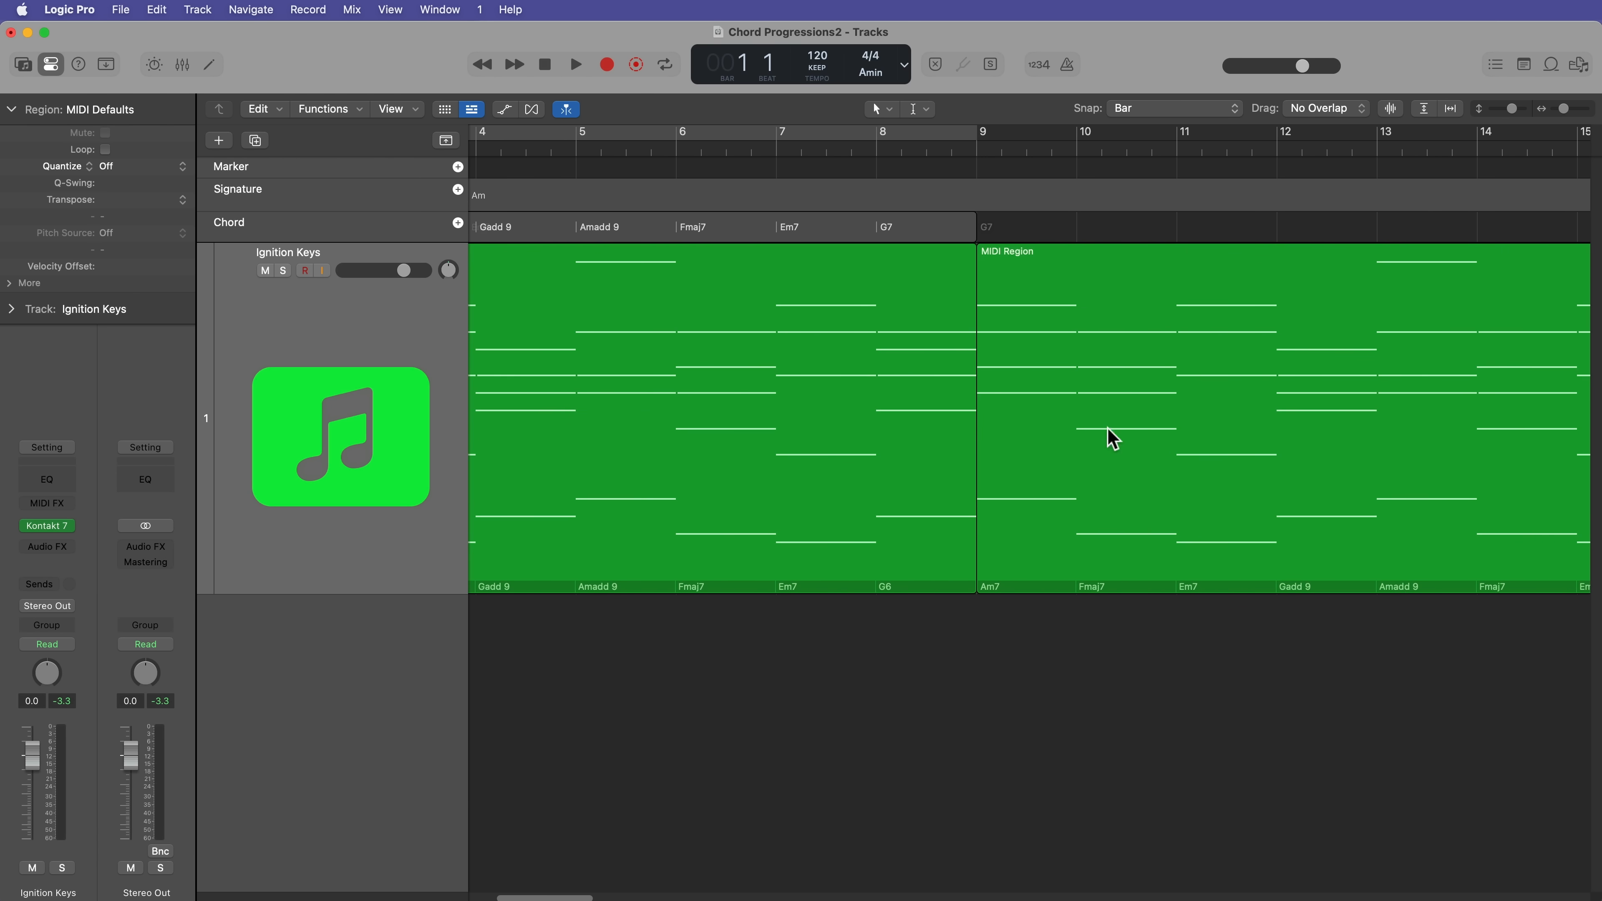
drag(1057, 303, 1049, 232)
click(1114, 687)
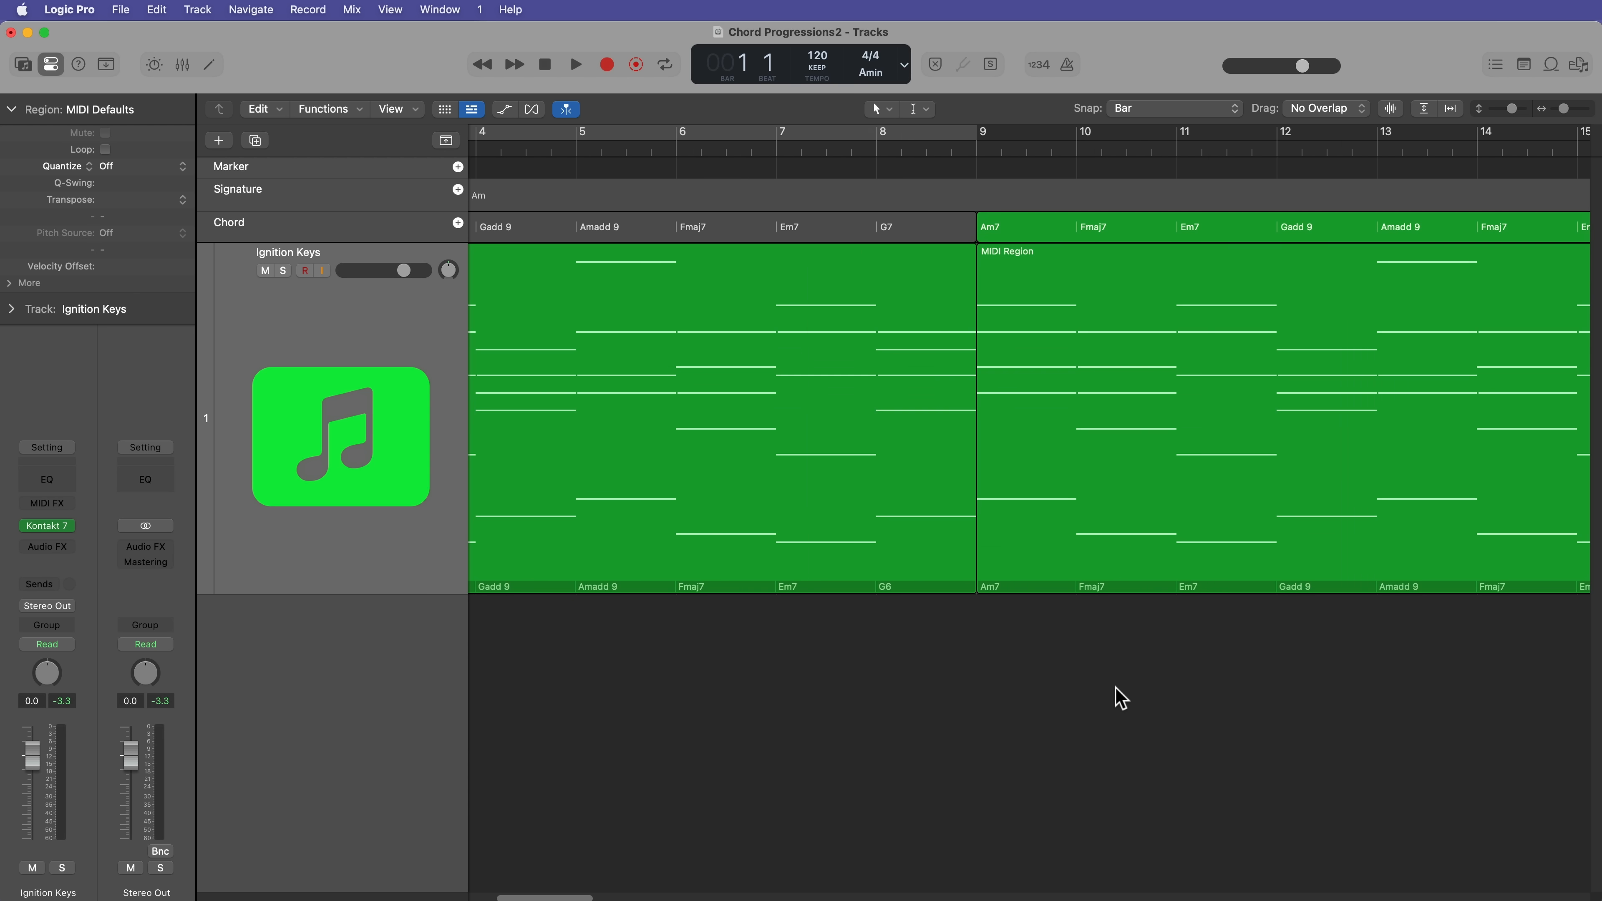
Step: Create a C minor key signature change at bar 9, transposing chords on the Chord track and on Session Player regions
key(super+Left)
key(shift+period)
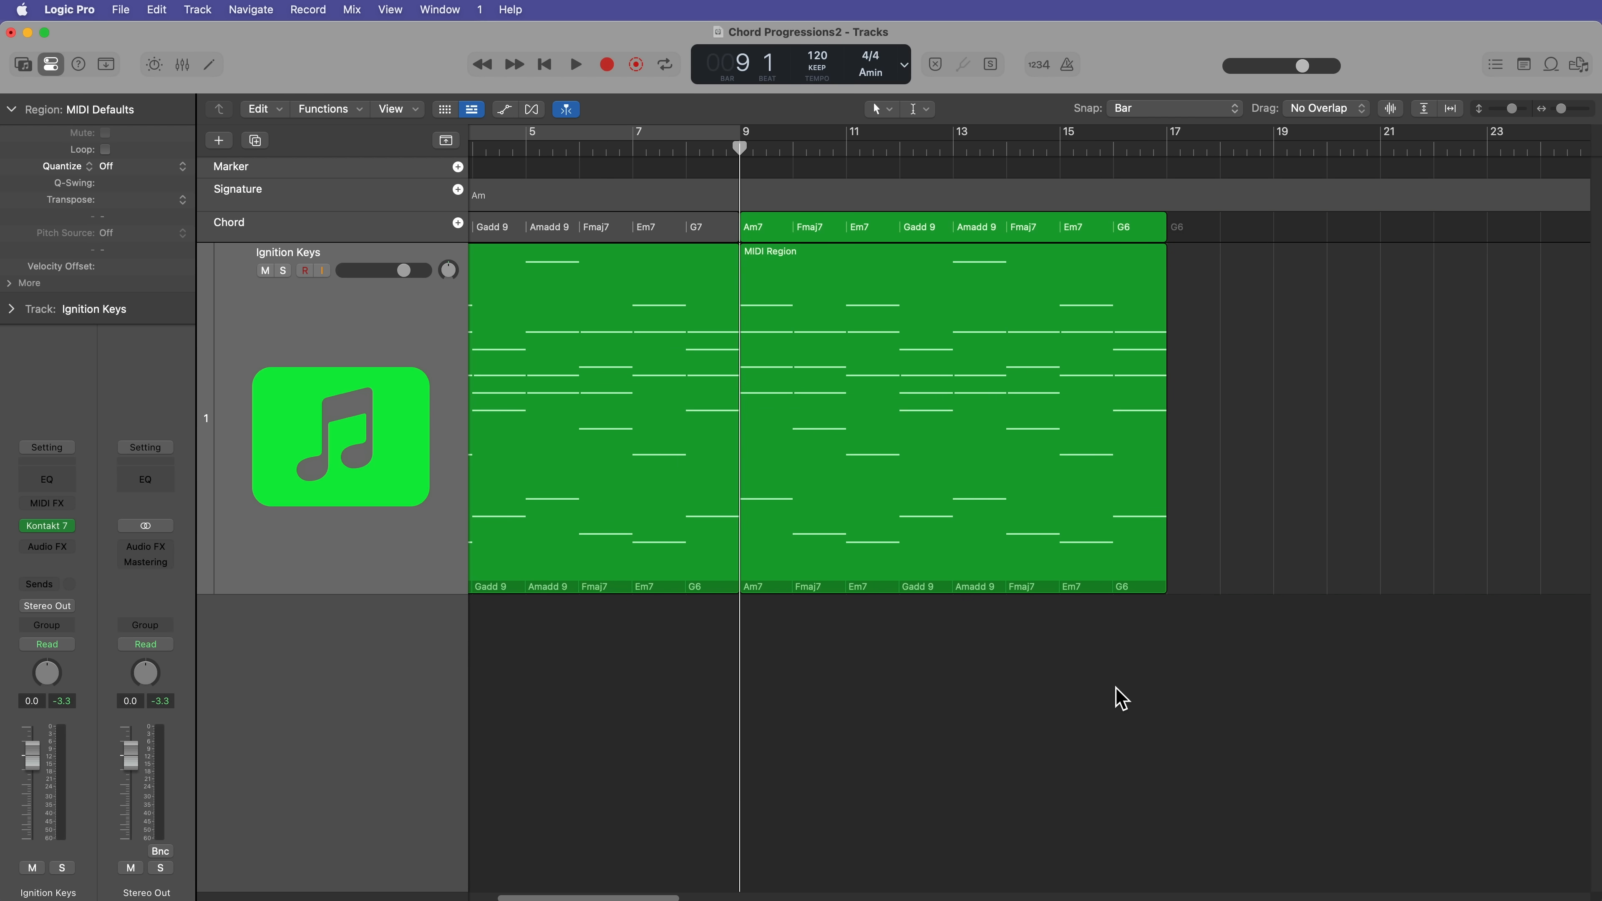
scroll(1220, 735, left, 5)
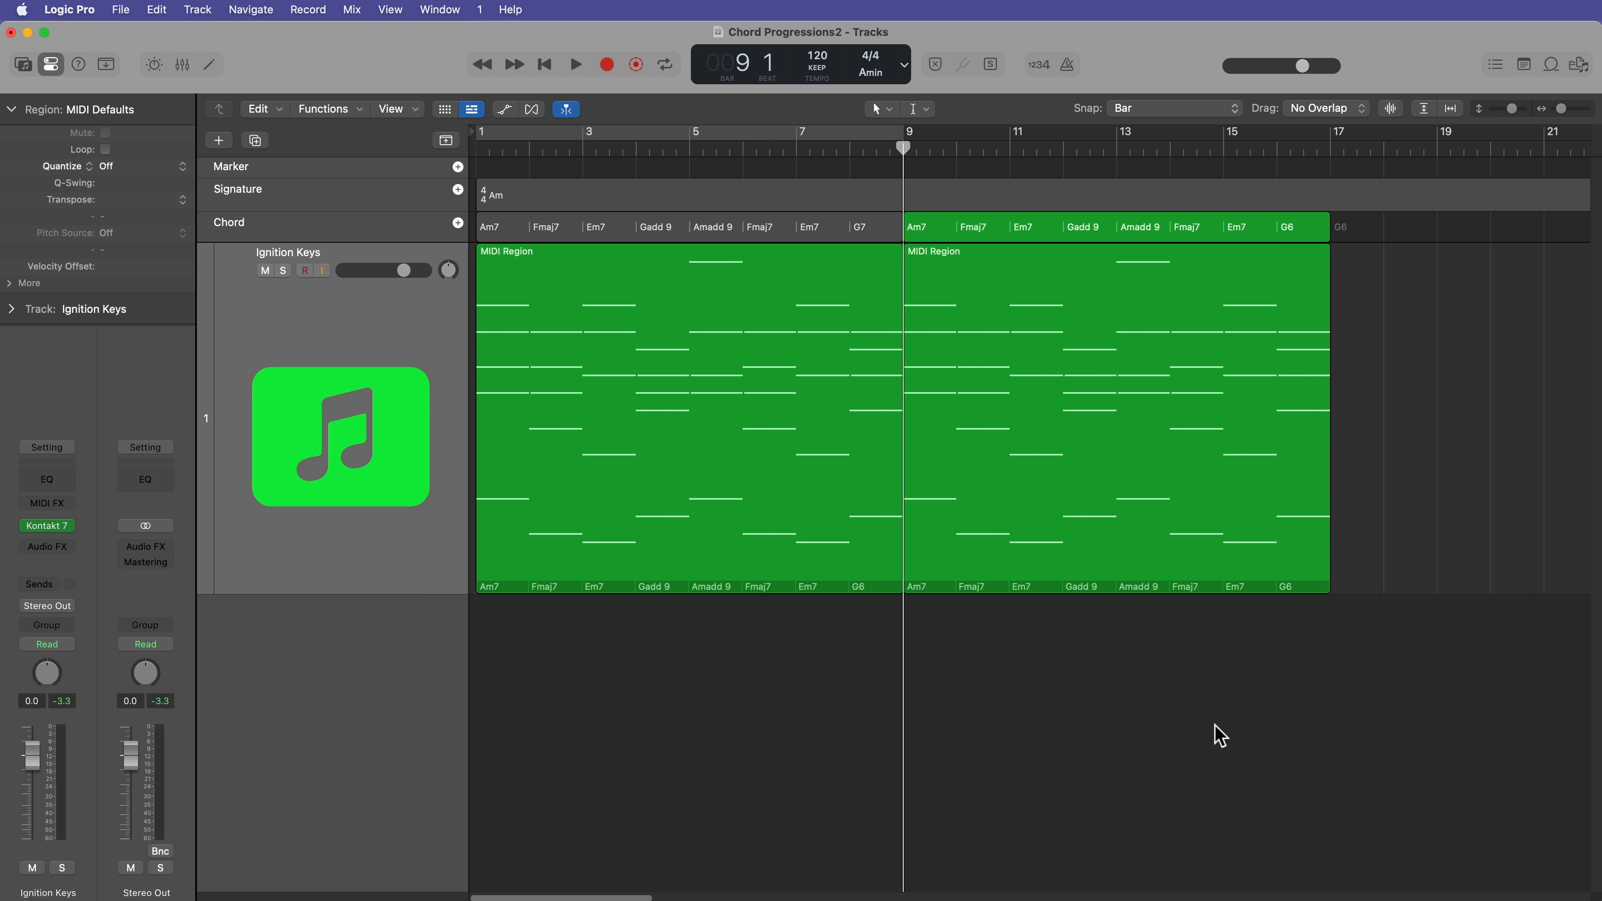
click(458, 189)
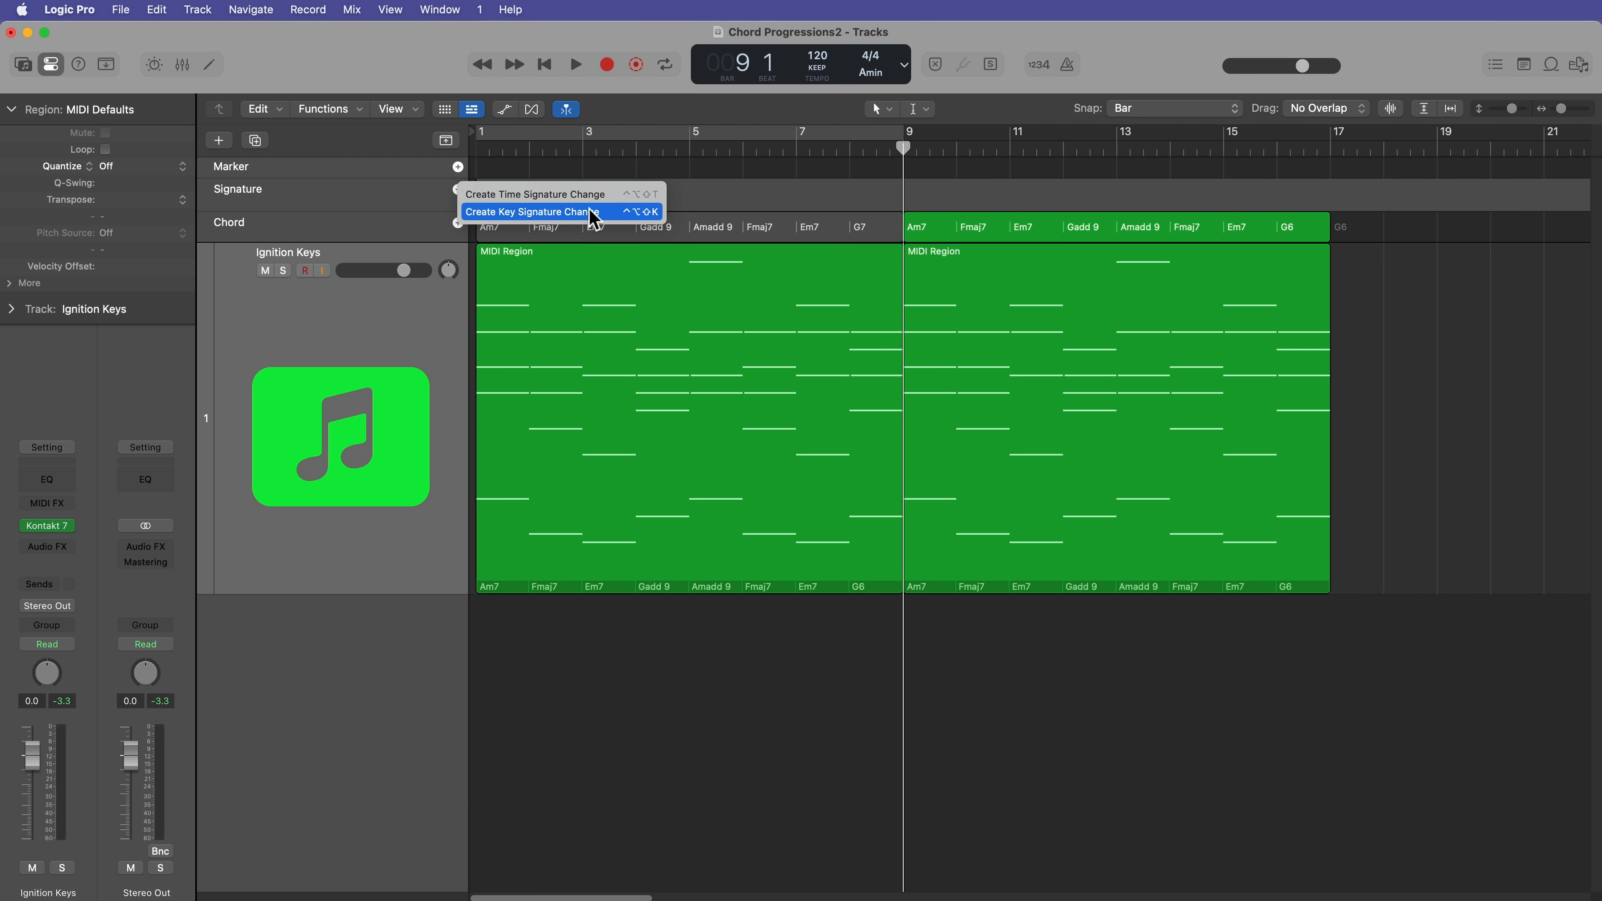
click(593, 212)
click(1026, 320)
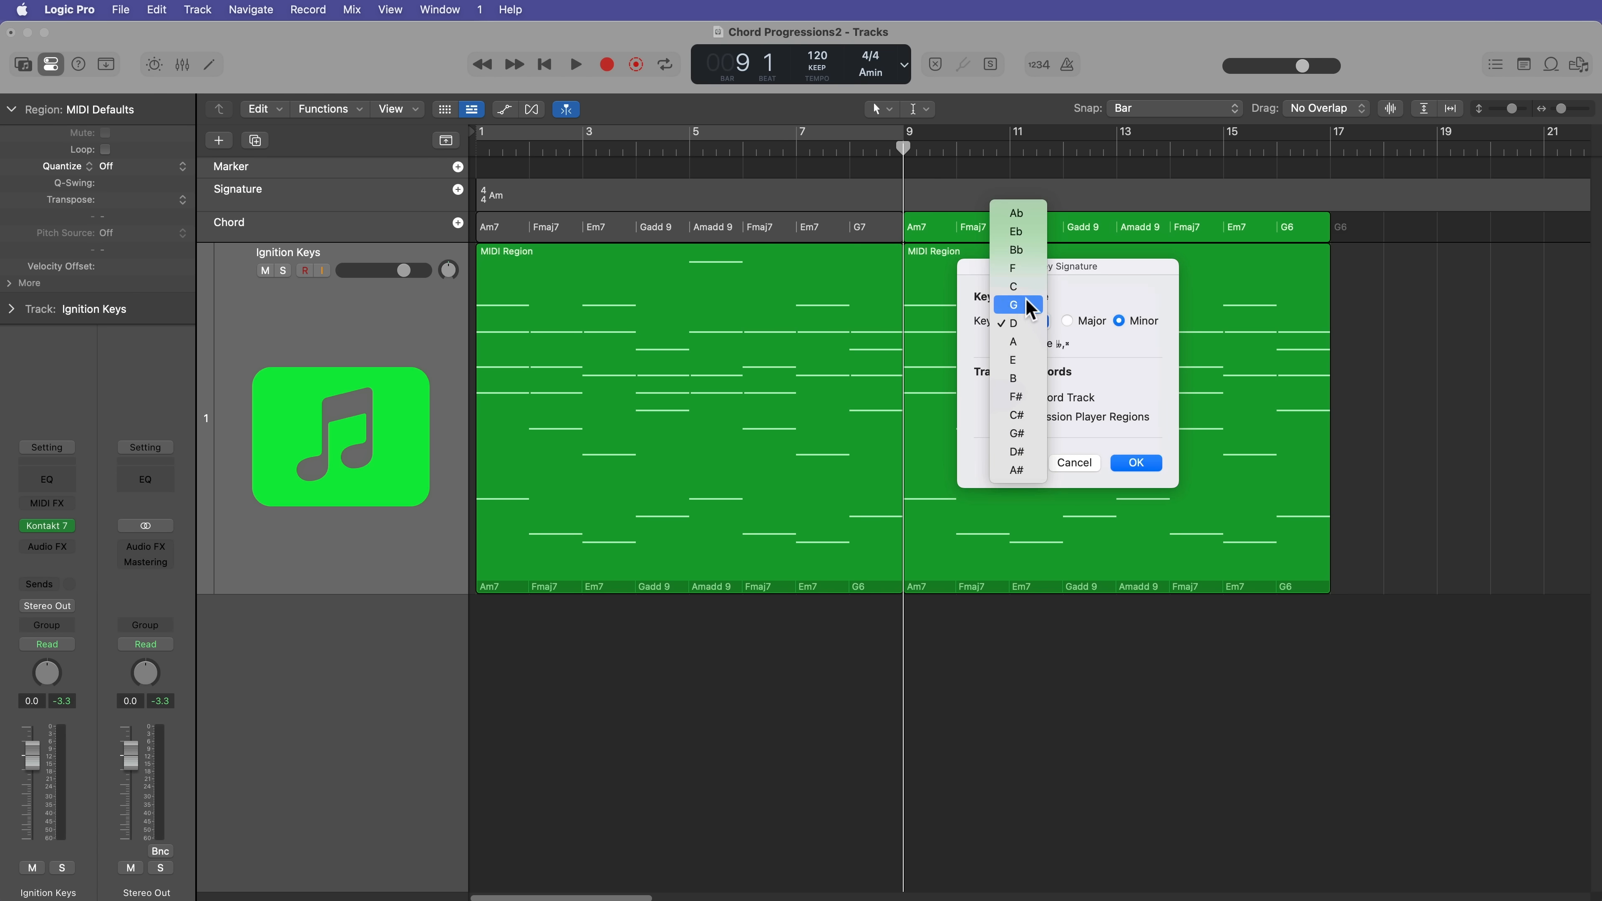
click(1024, 284)
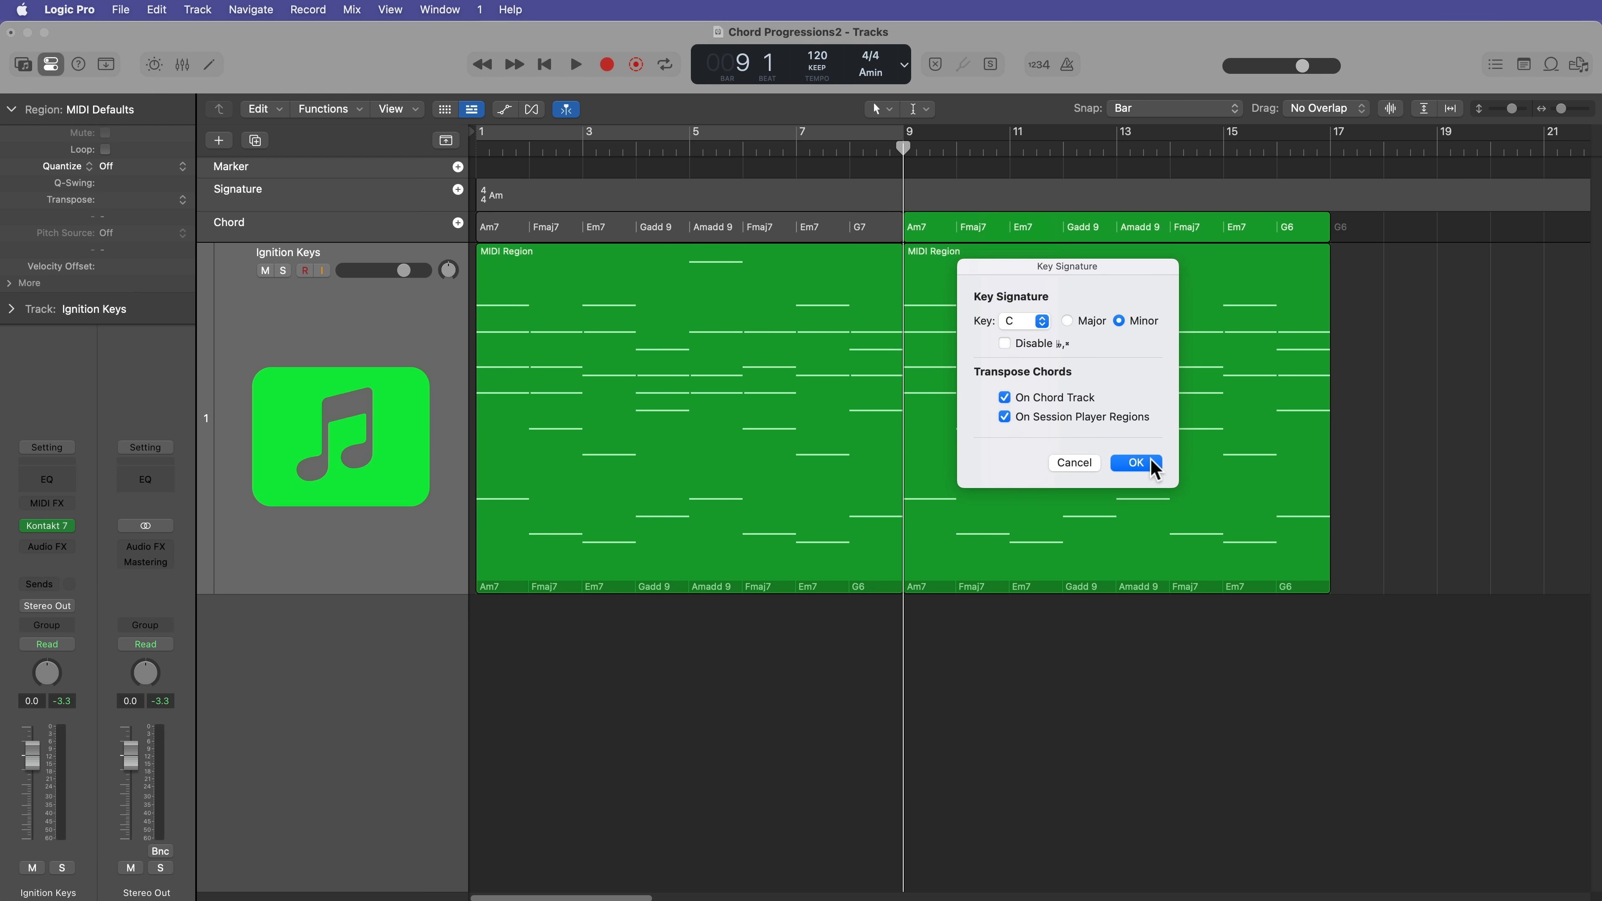
click(1136, 463)
click(1110, 558)
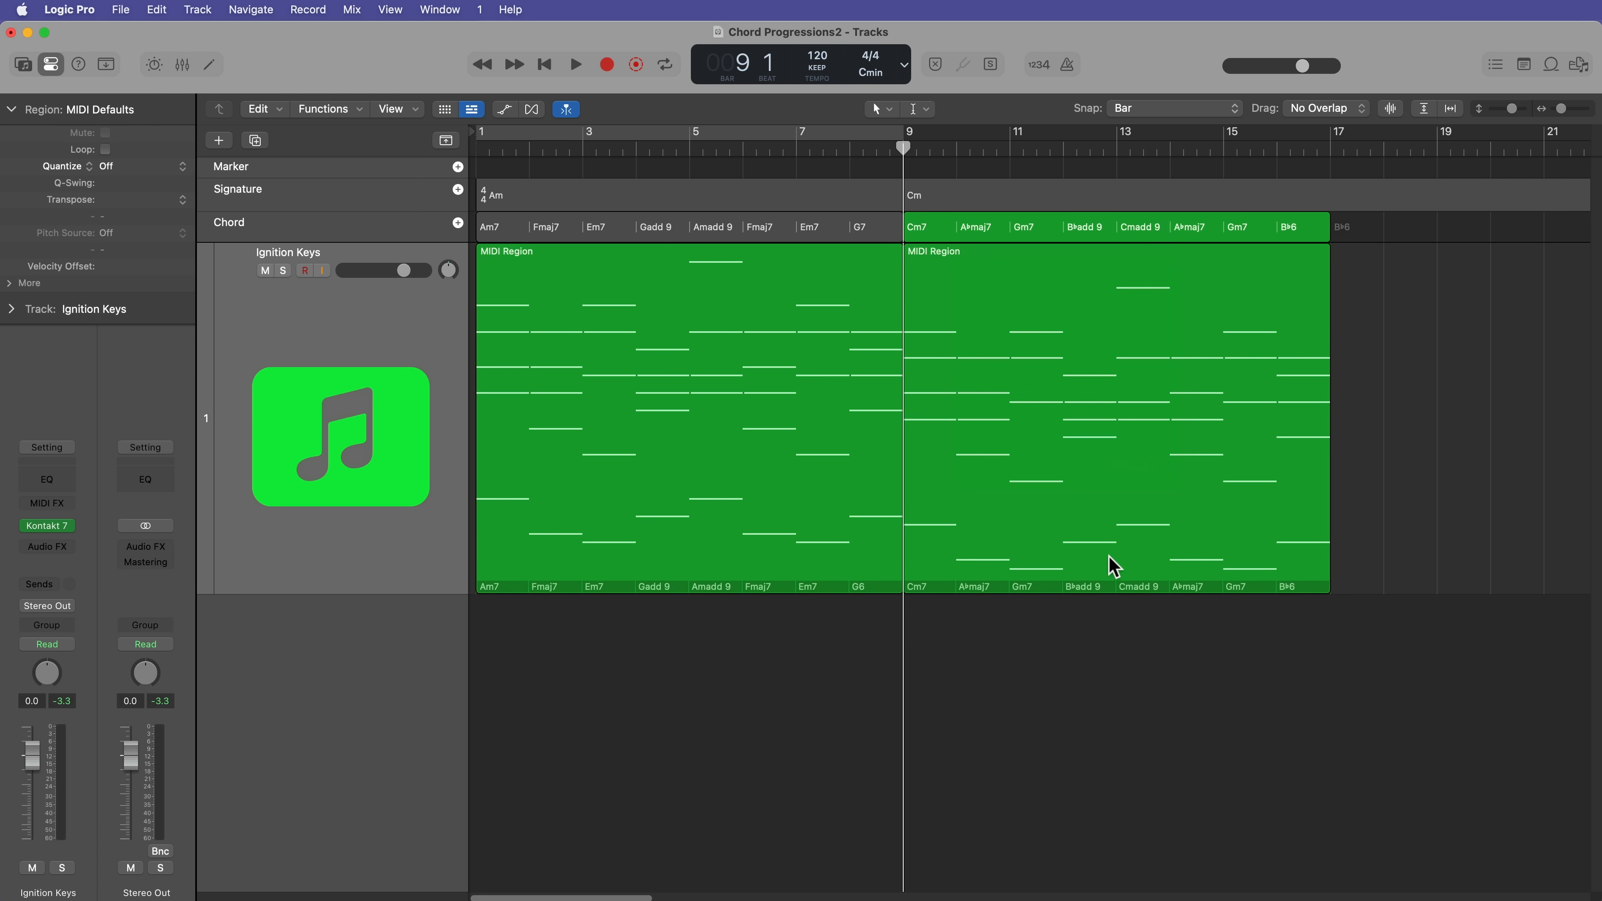
Step: Play back the transposed progression from bar 9, and return the playhead to the start of the project
click(738, 234)
click(976, 235)
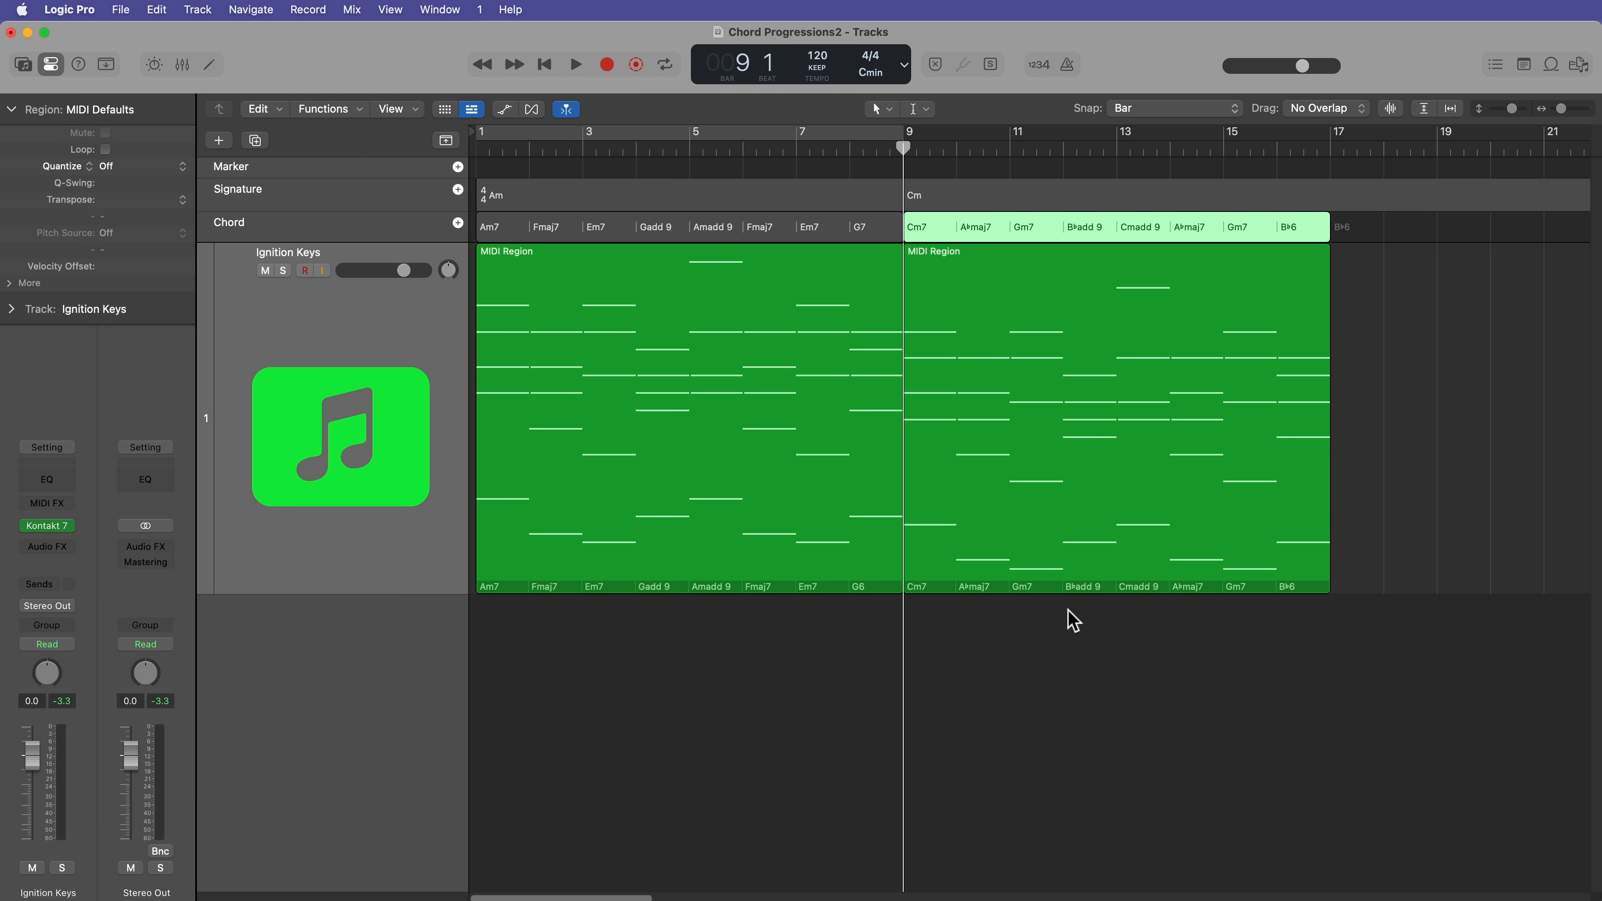
click(1093, 645)
key(space)
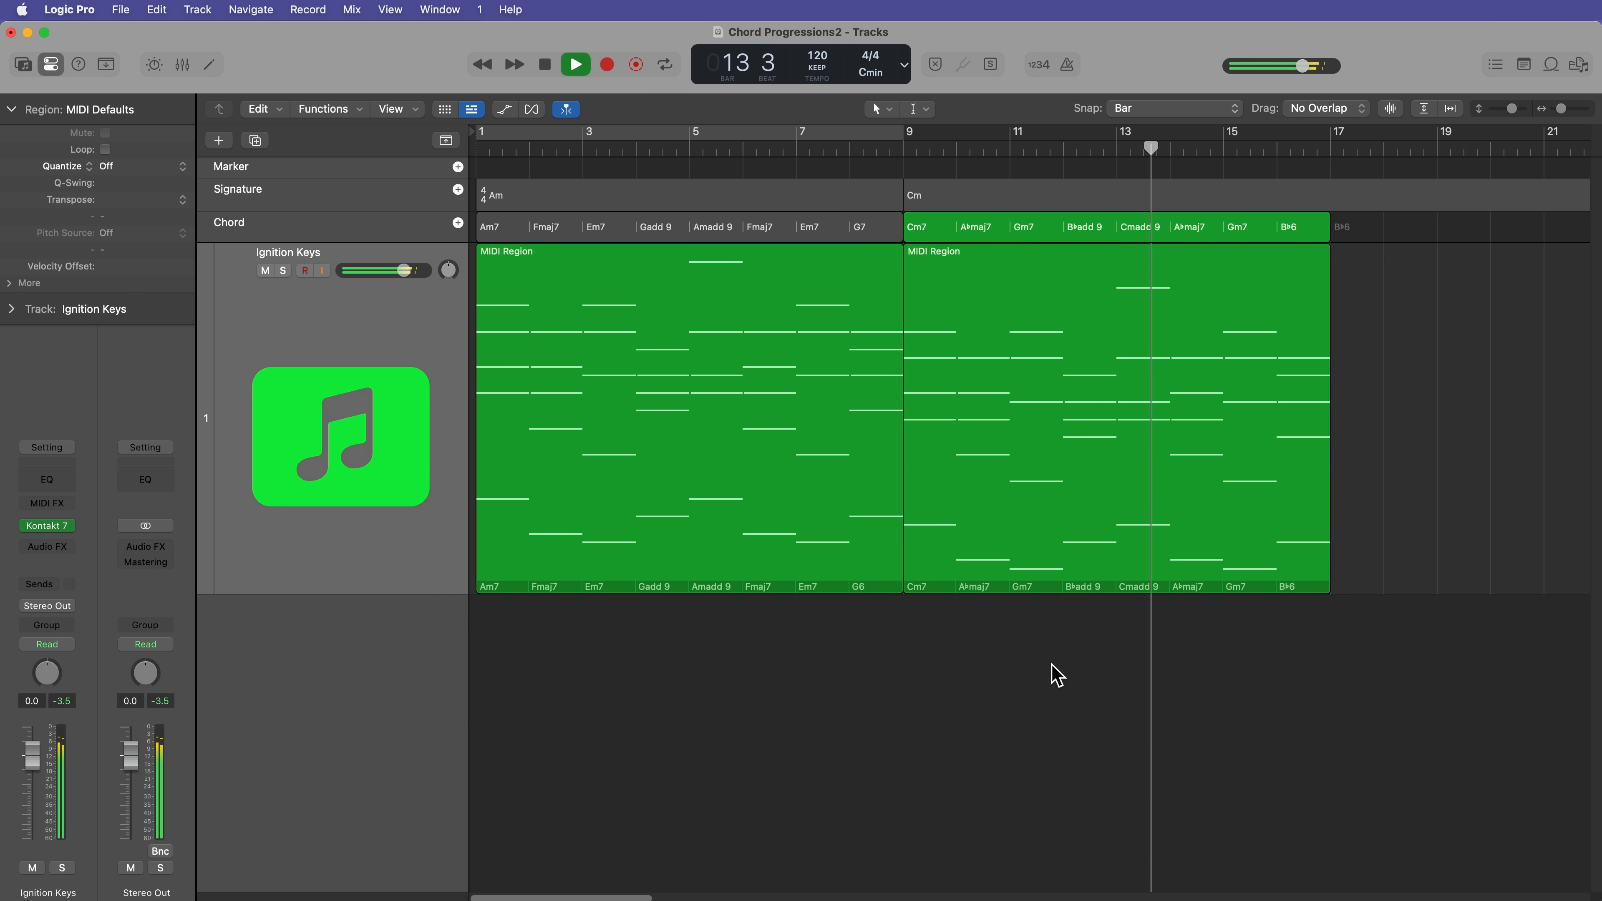
key(space)
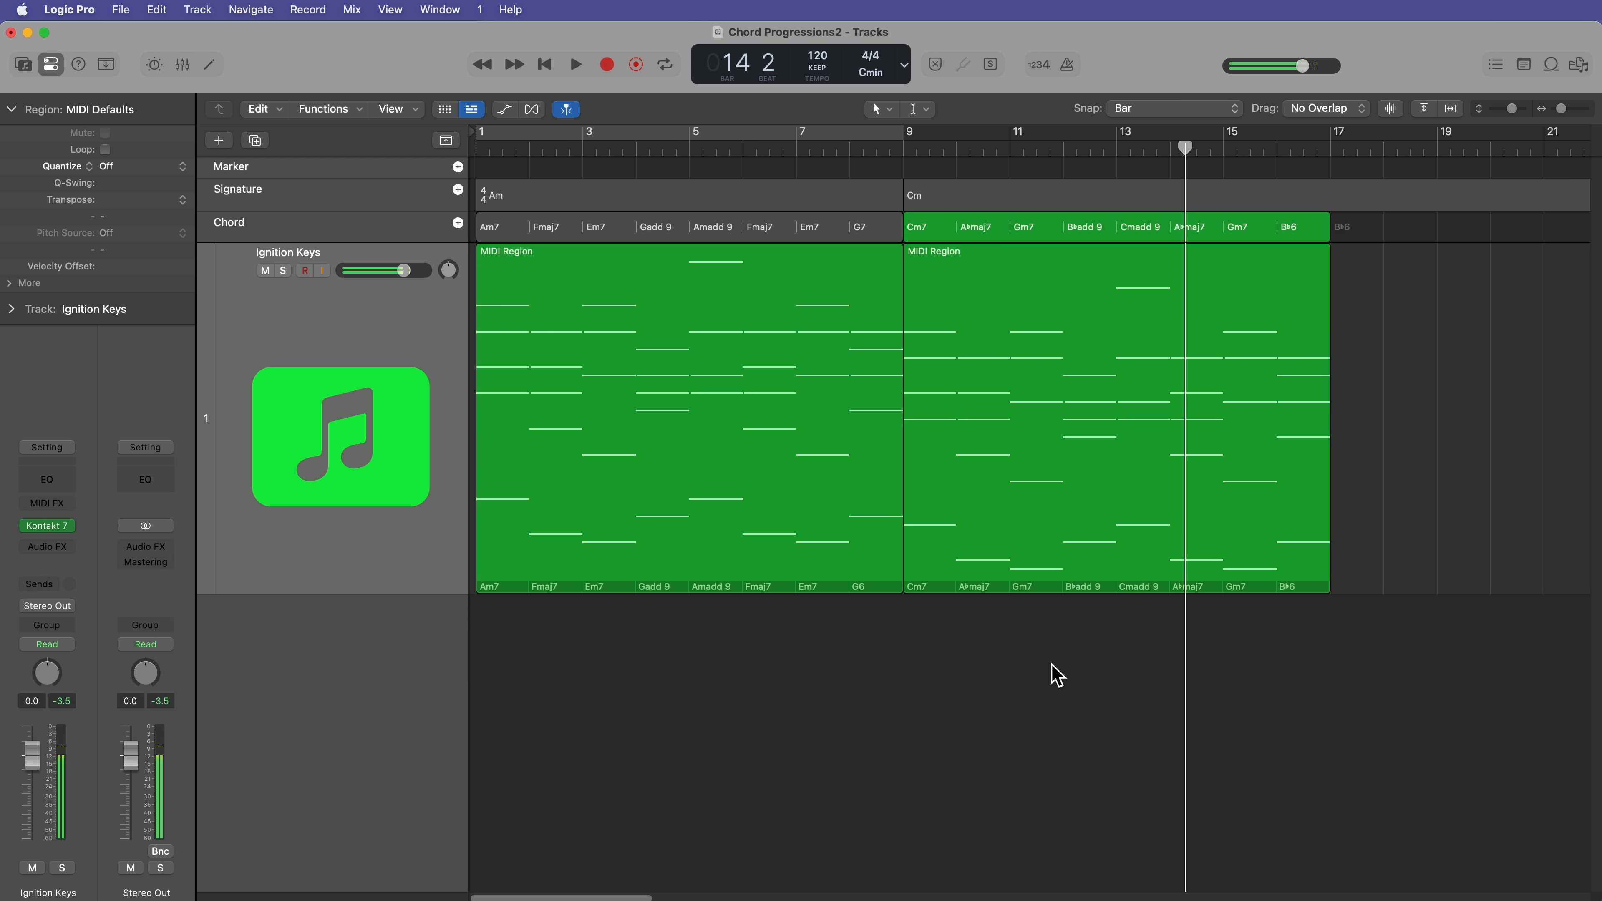
key(Return)
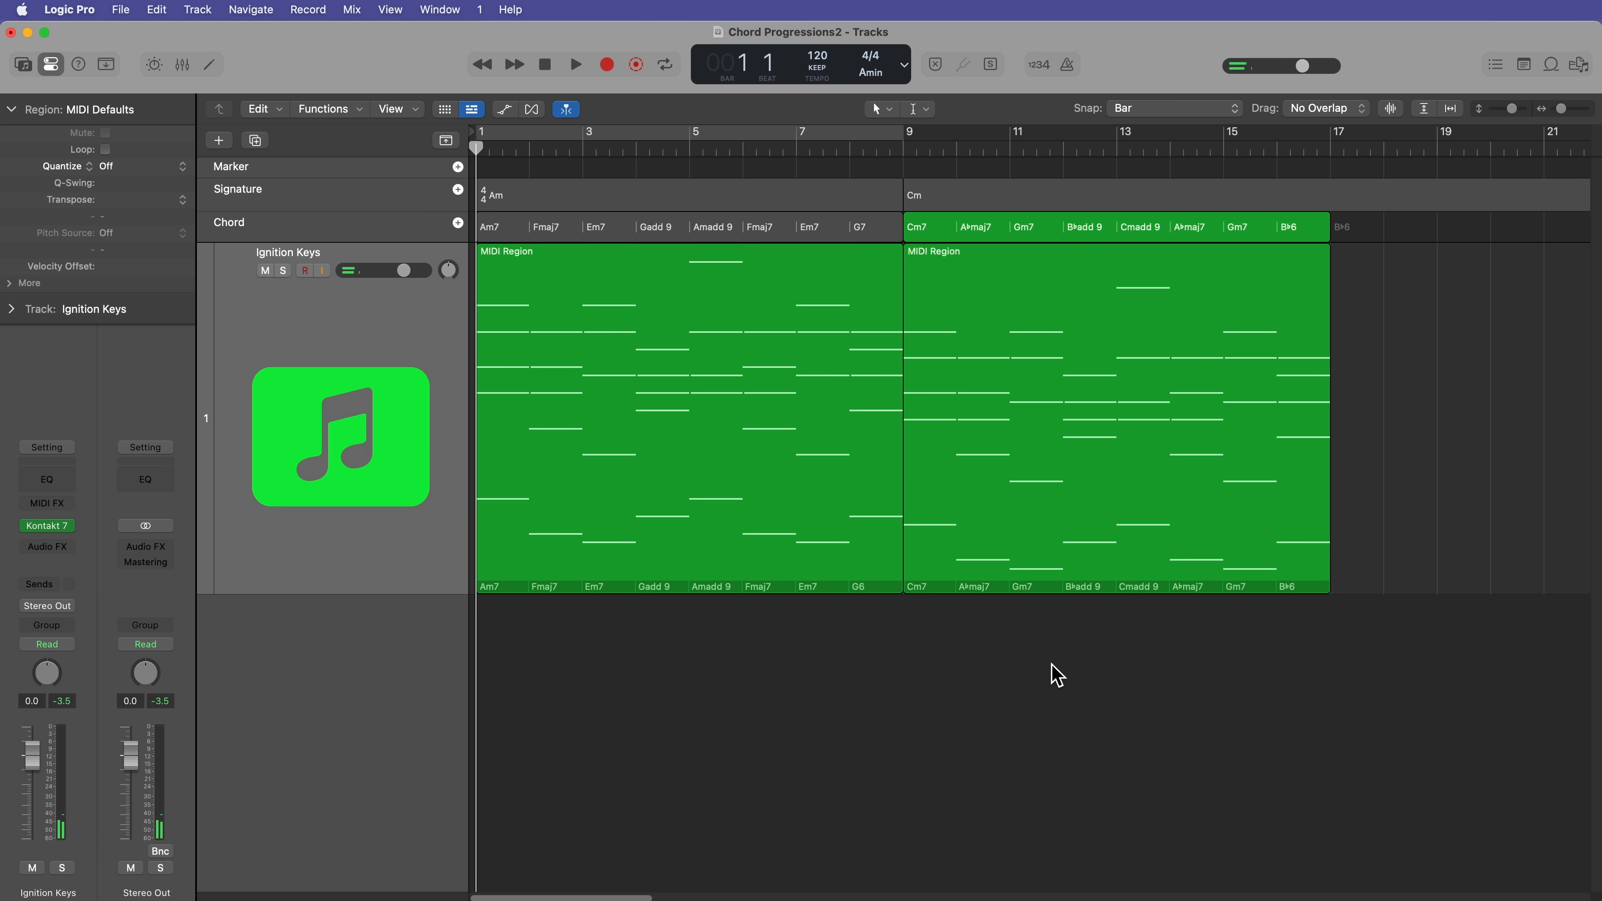
Step: Replace the transposed MIDI region at bar 9 with a Session Player region on the Ignition Keys track
key(super+Left)
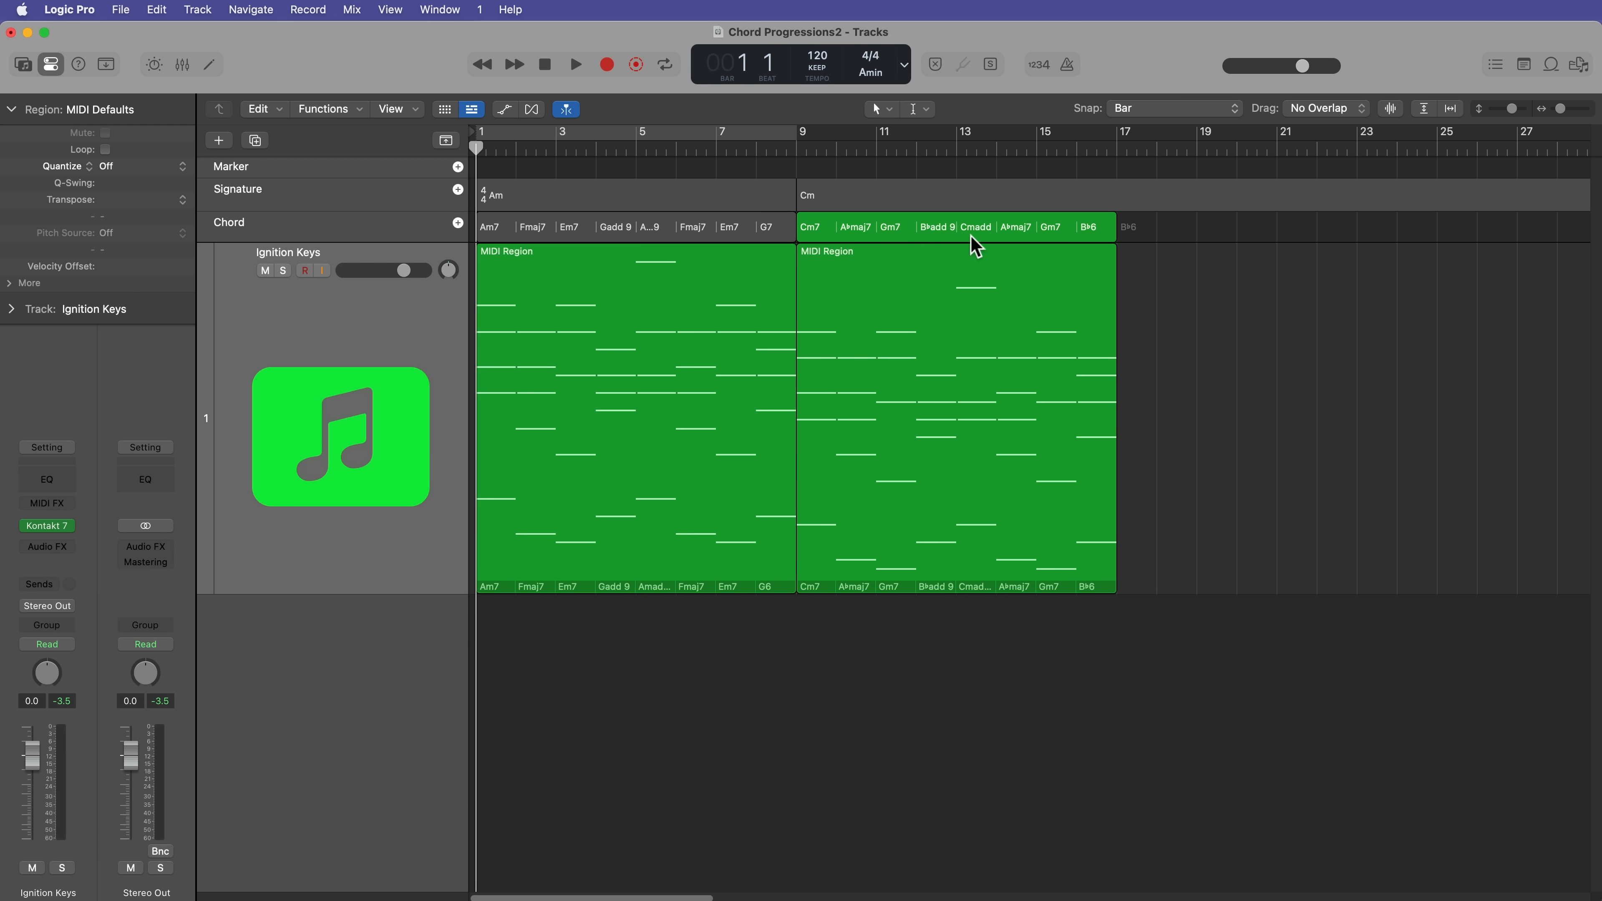
click(936, 379)
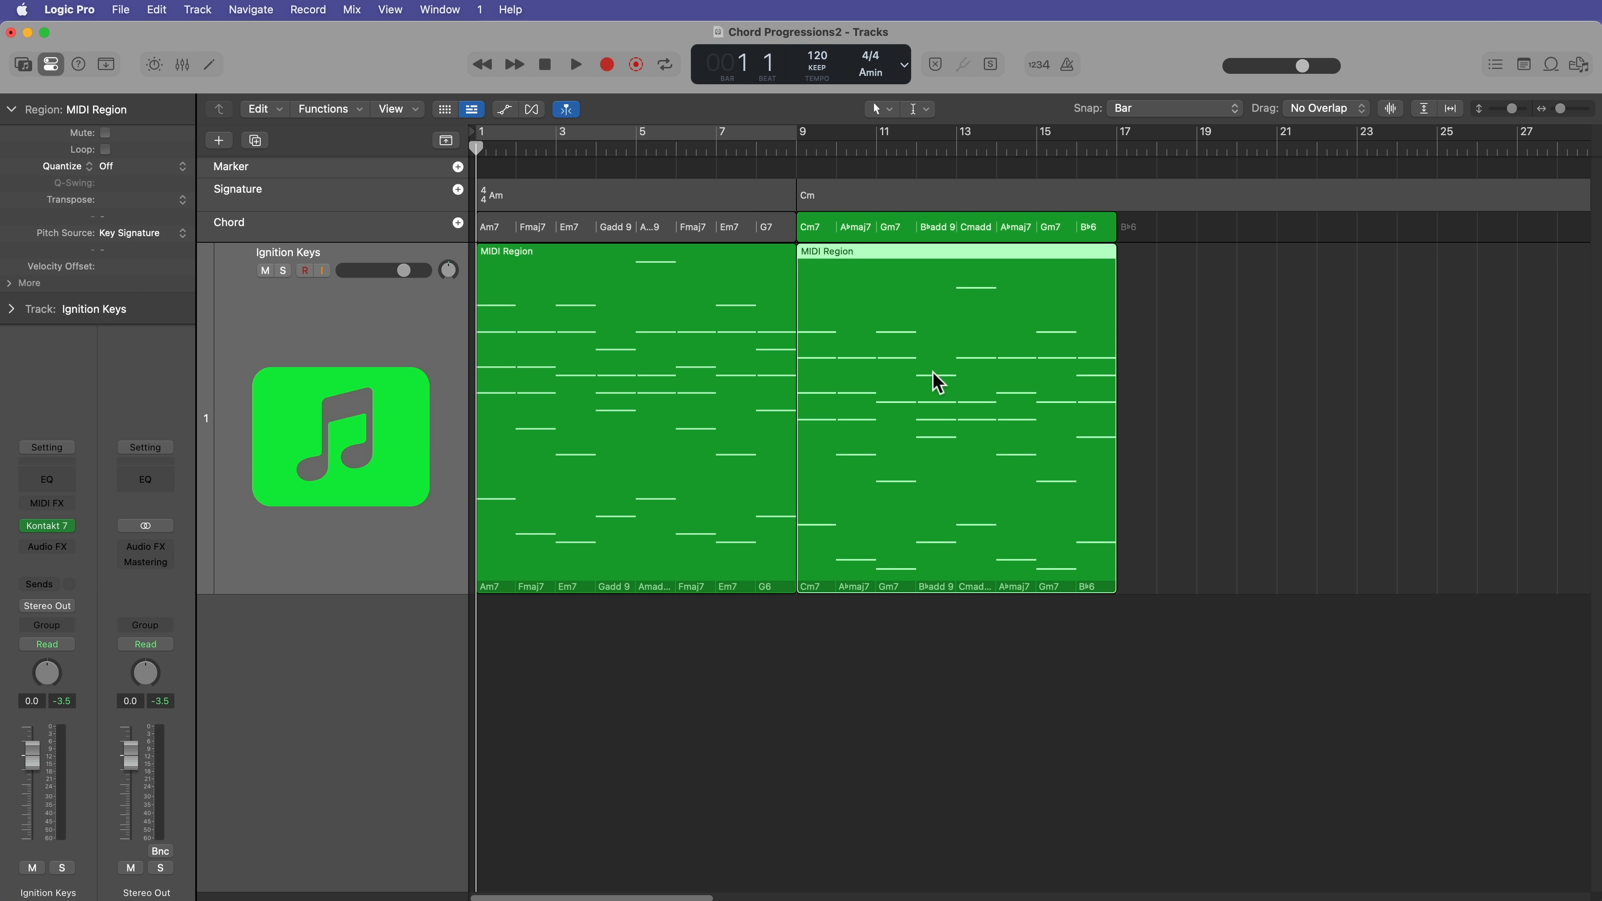
key(Delete)
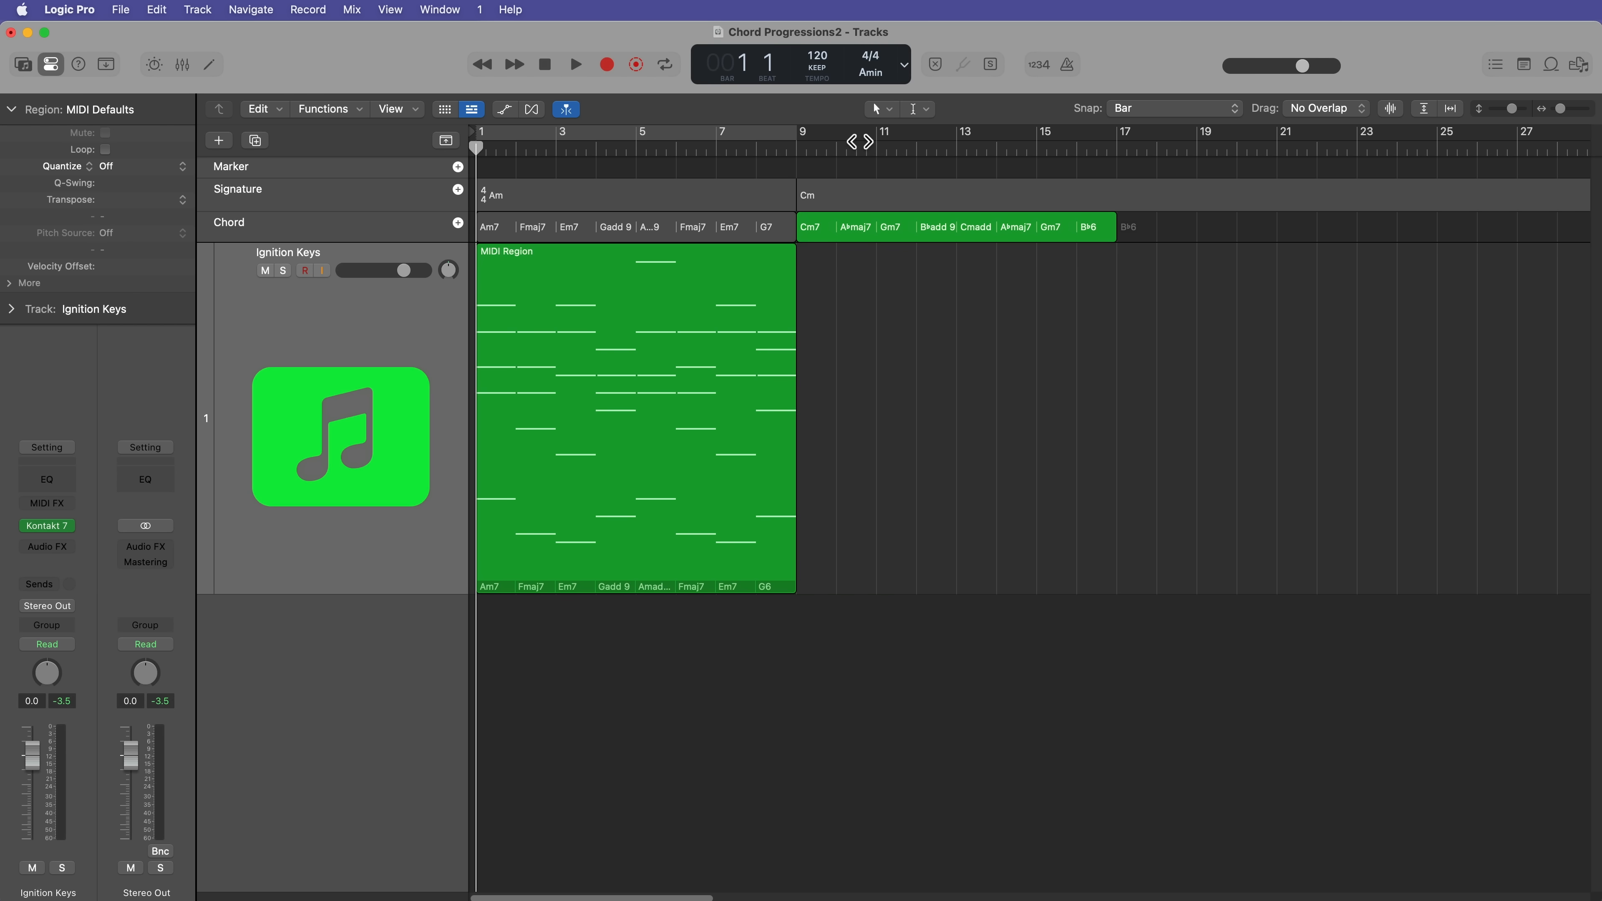
drag(859, 142, 799, 151)
right_click(814, 295)
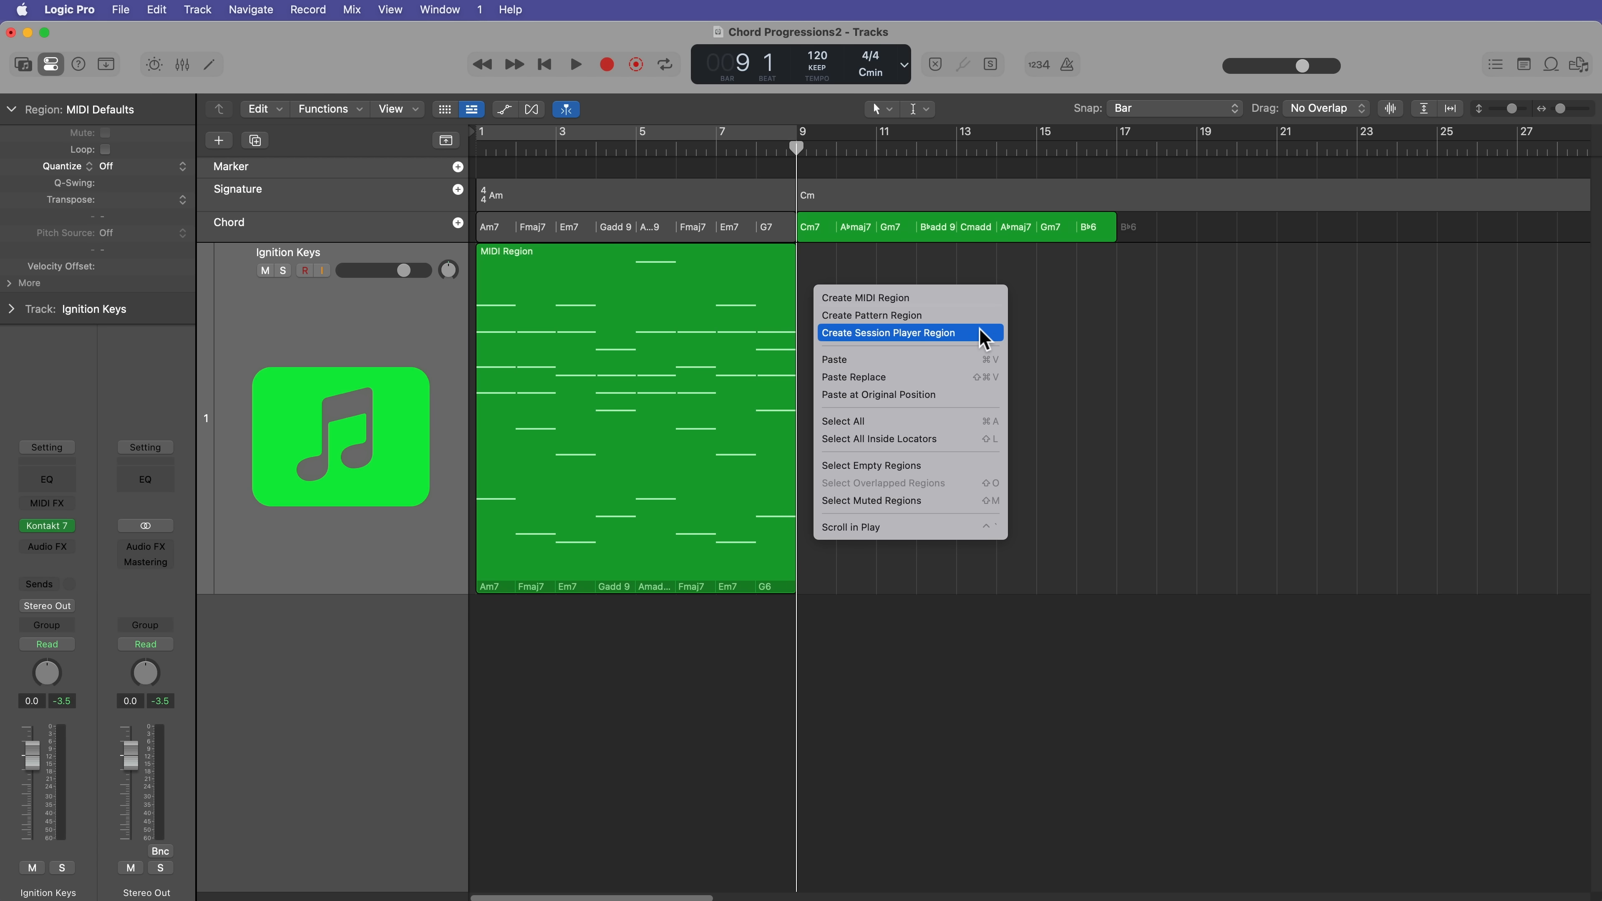
click(985, 340)
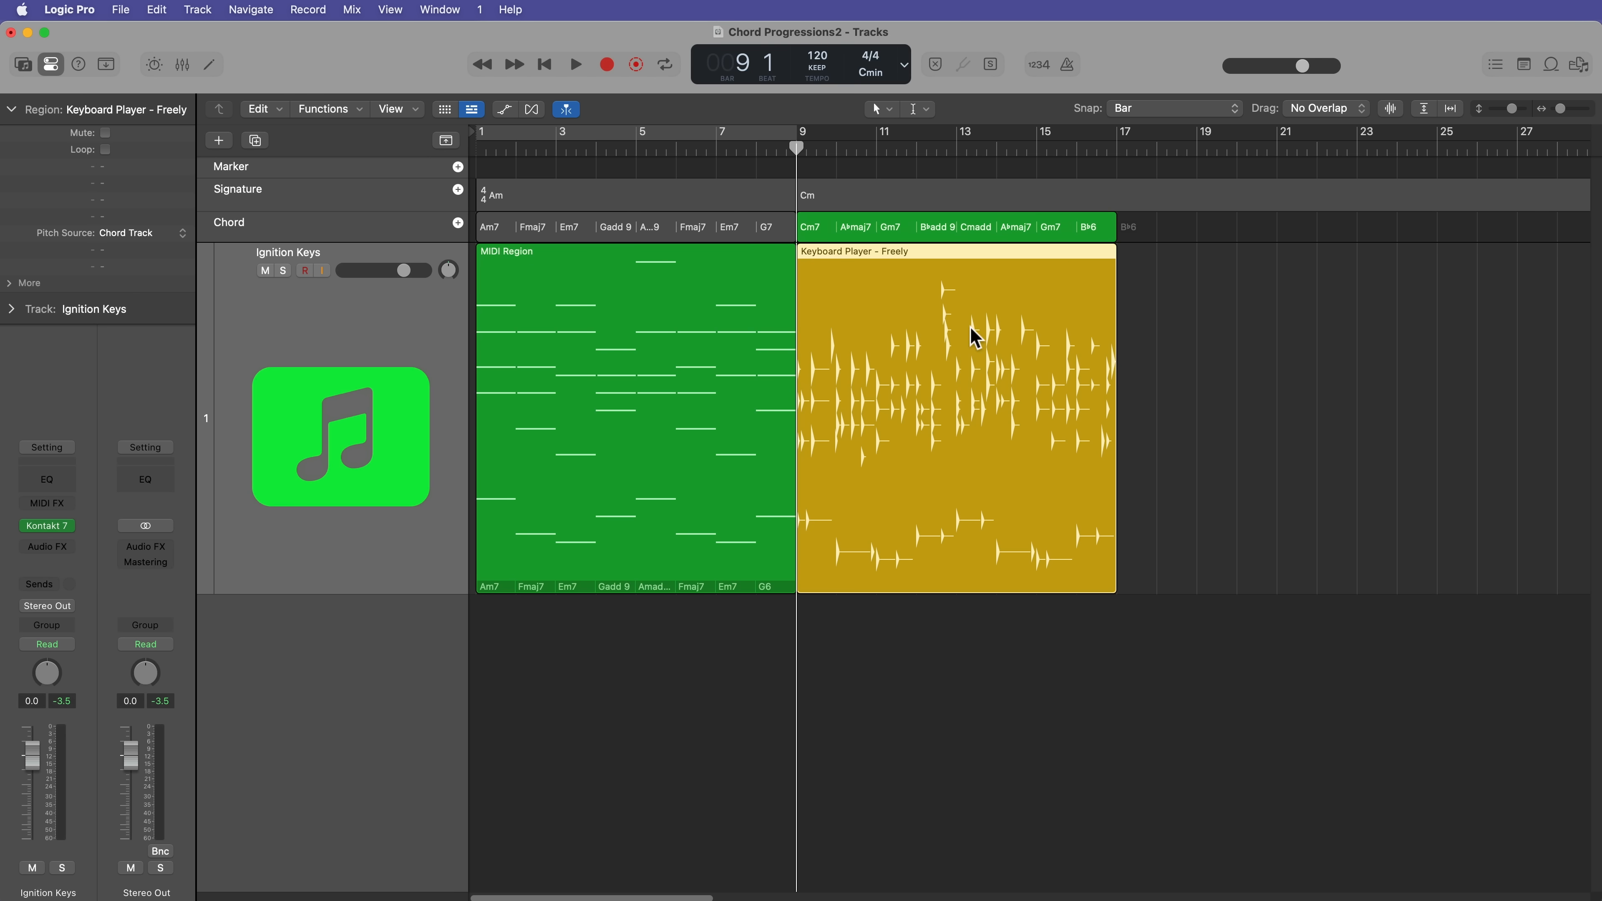
Step: Open the Session Player region at bar 9 in the Session Player editor
click(1153, 385)
click(930, 335)
double_click(951, 357)
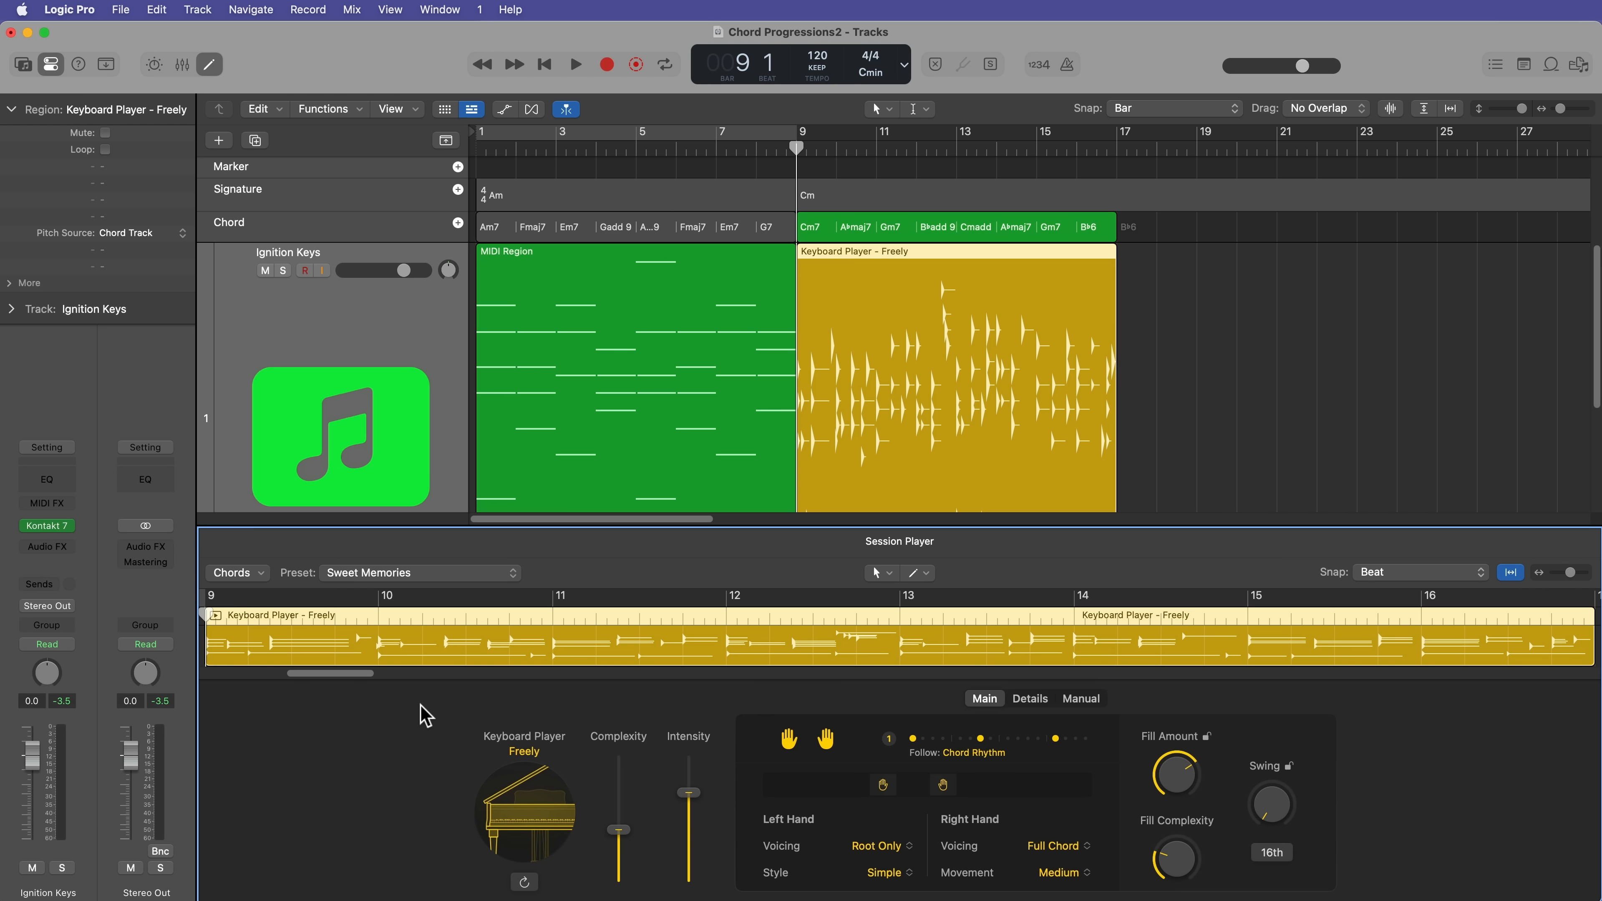
Step: Try the Bass Player type with the Pop Rock style and Change Patch enabled, and inspect the Bass instrument it loads
click(523, 746)
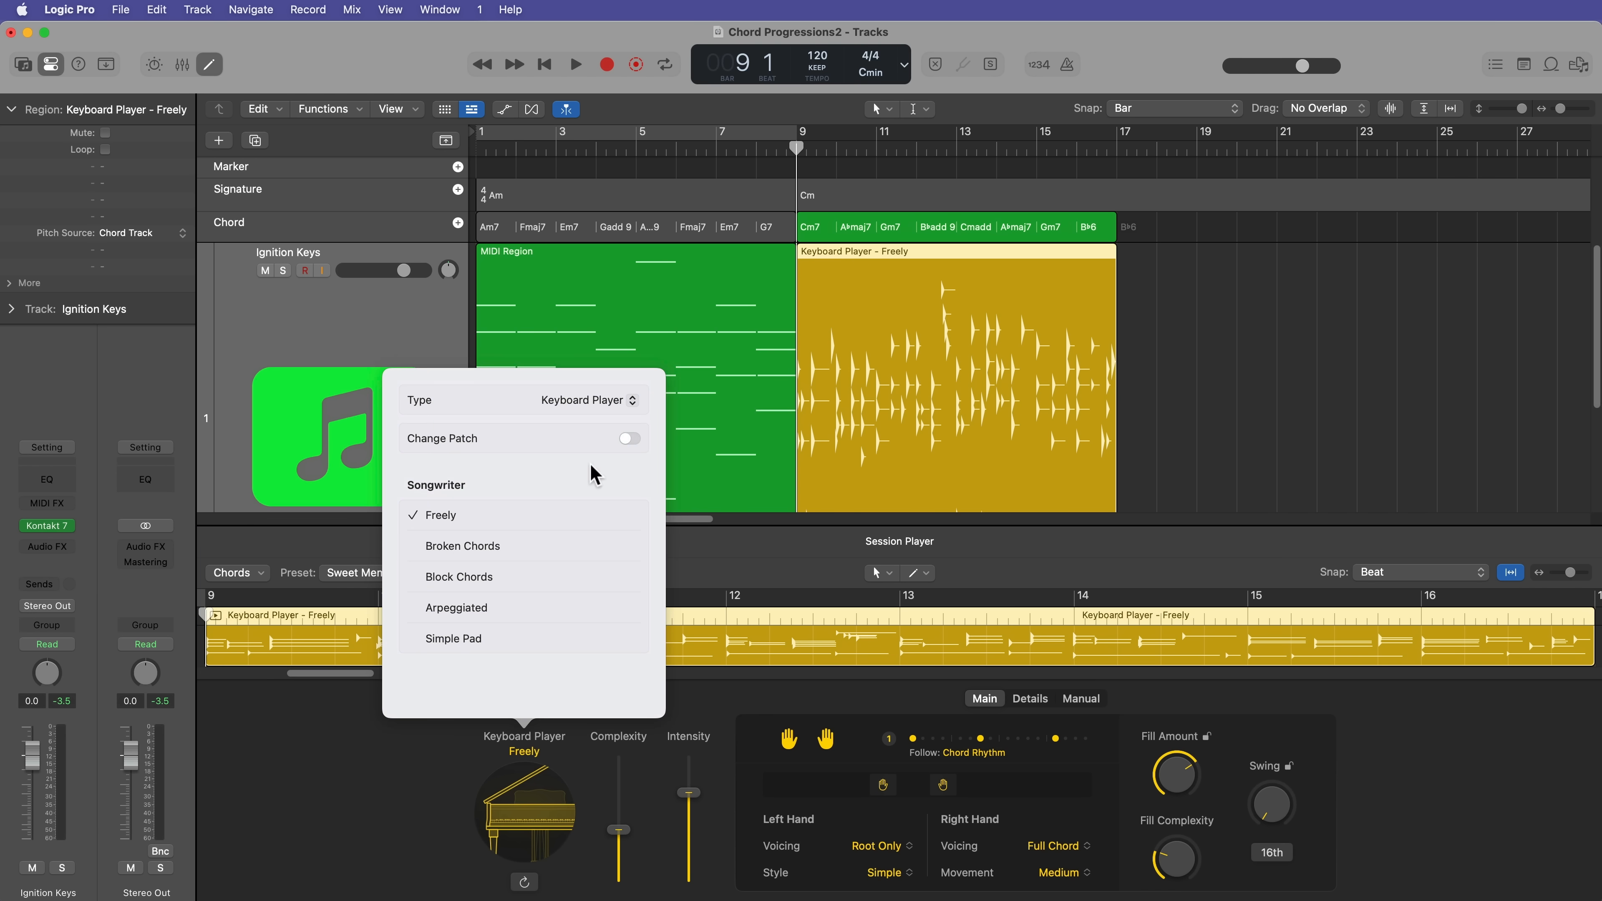
click(578, 397)
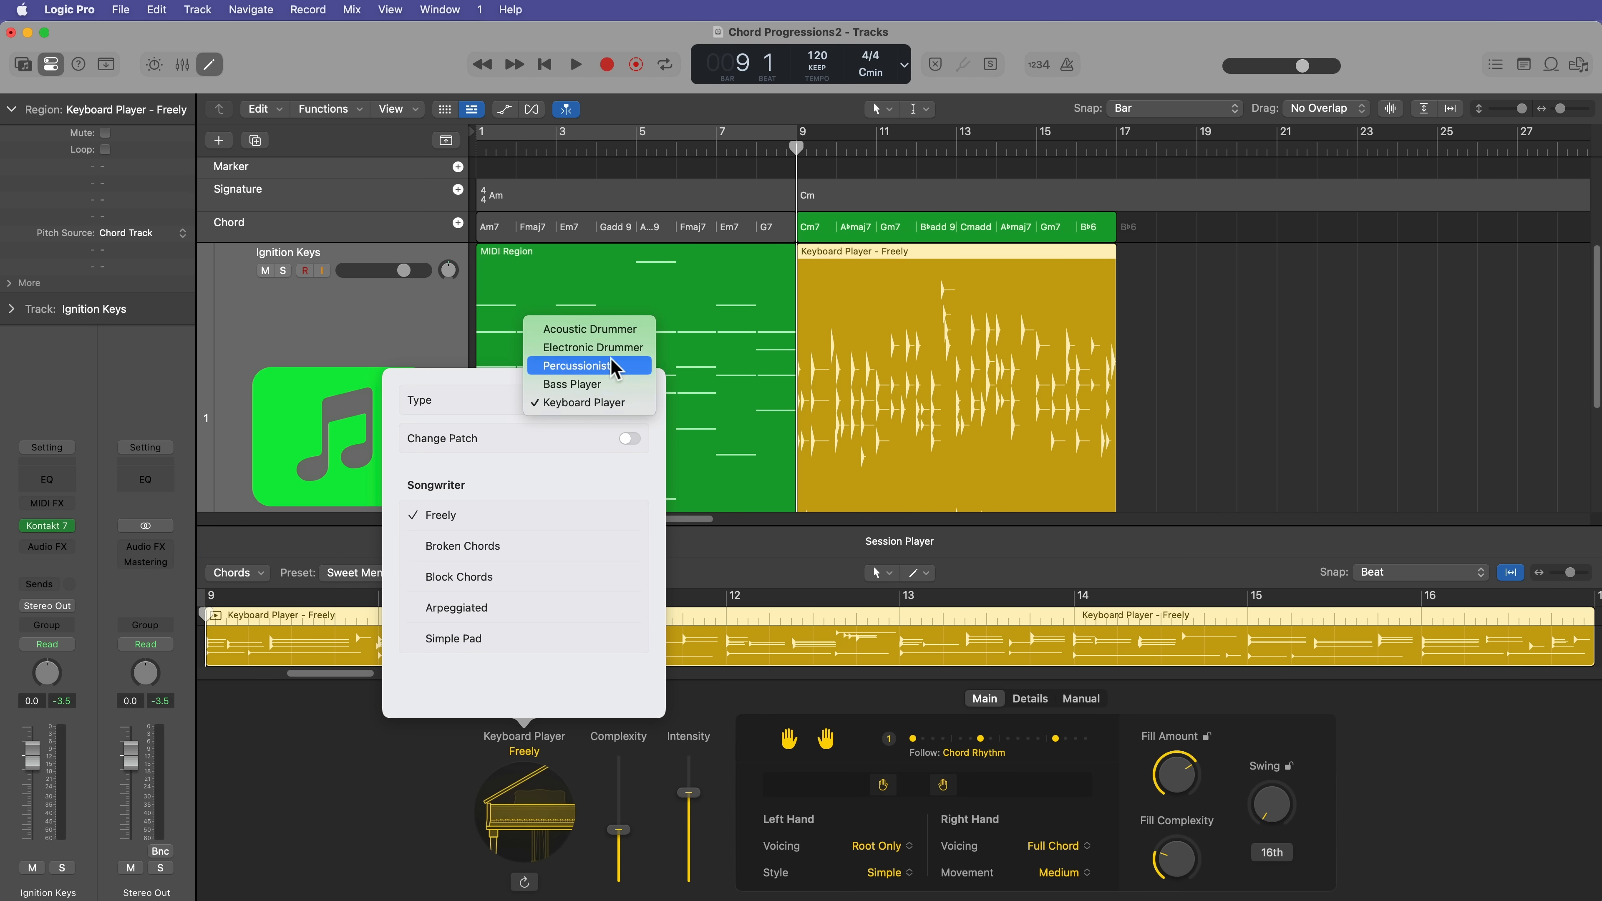
click(596, 402)
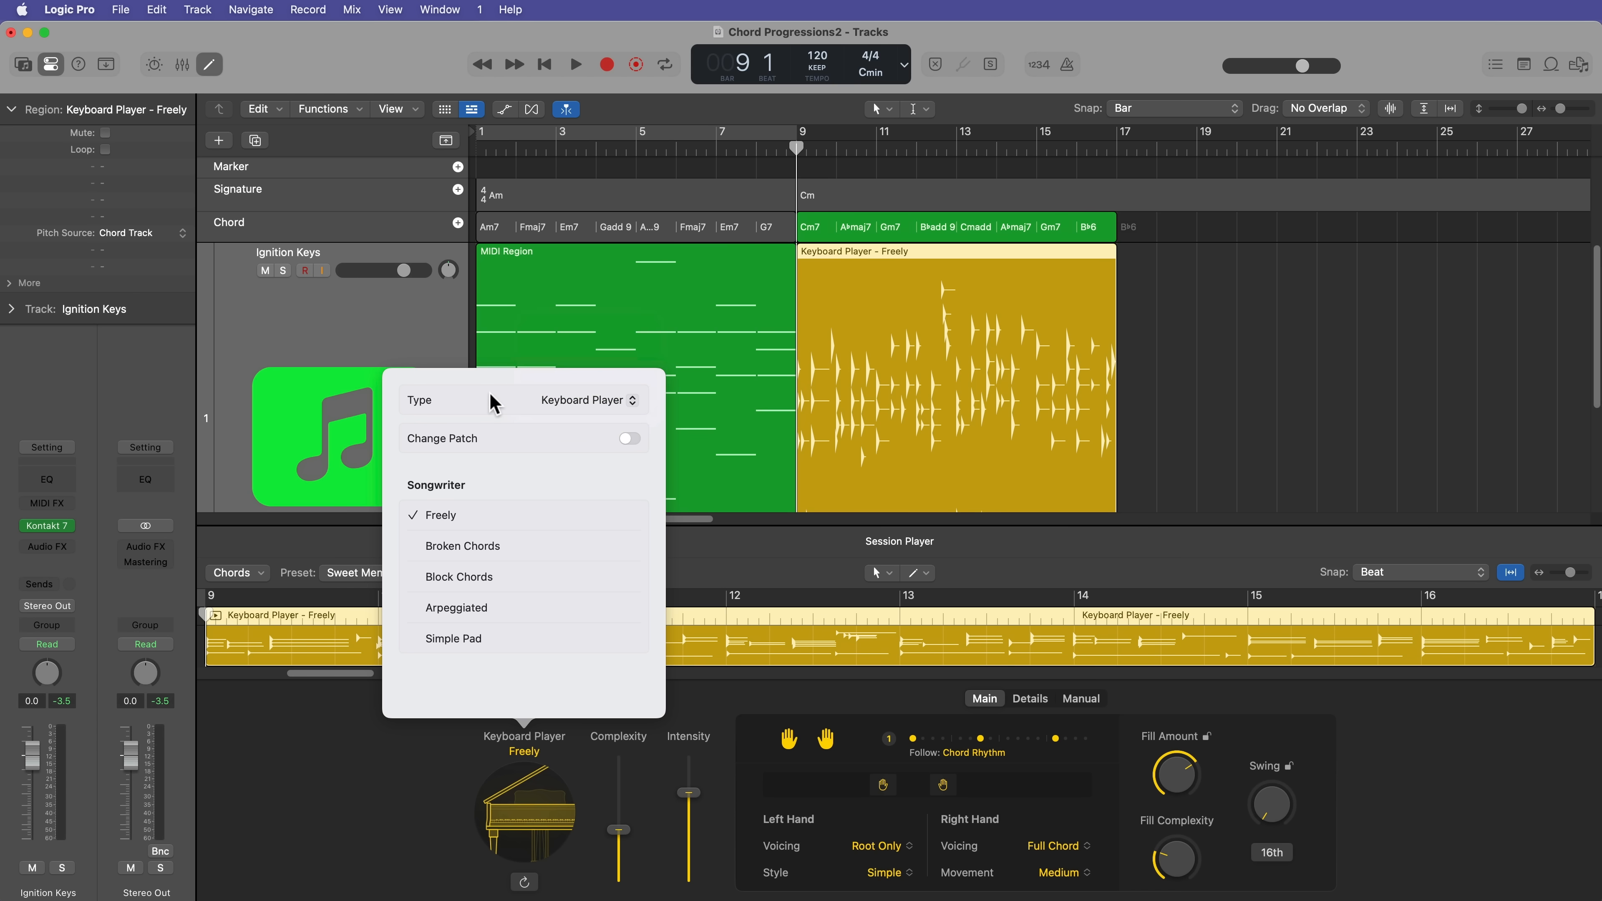
click(629, 438)
click(602, 397)
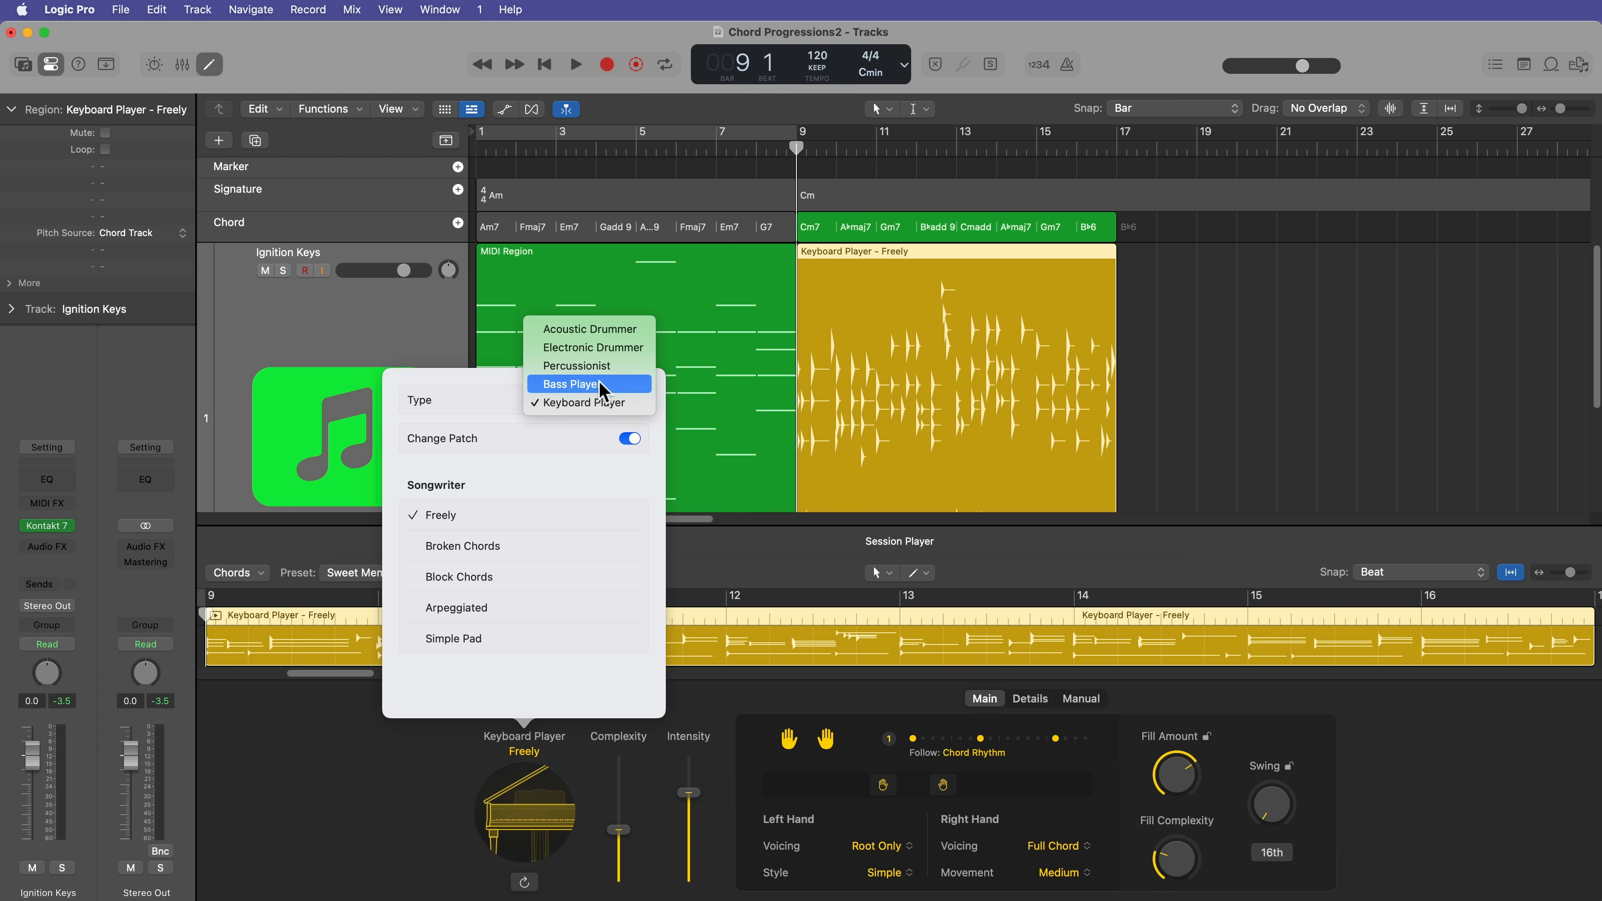
click(599, 382)
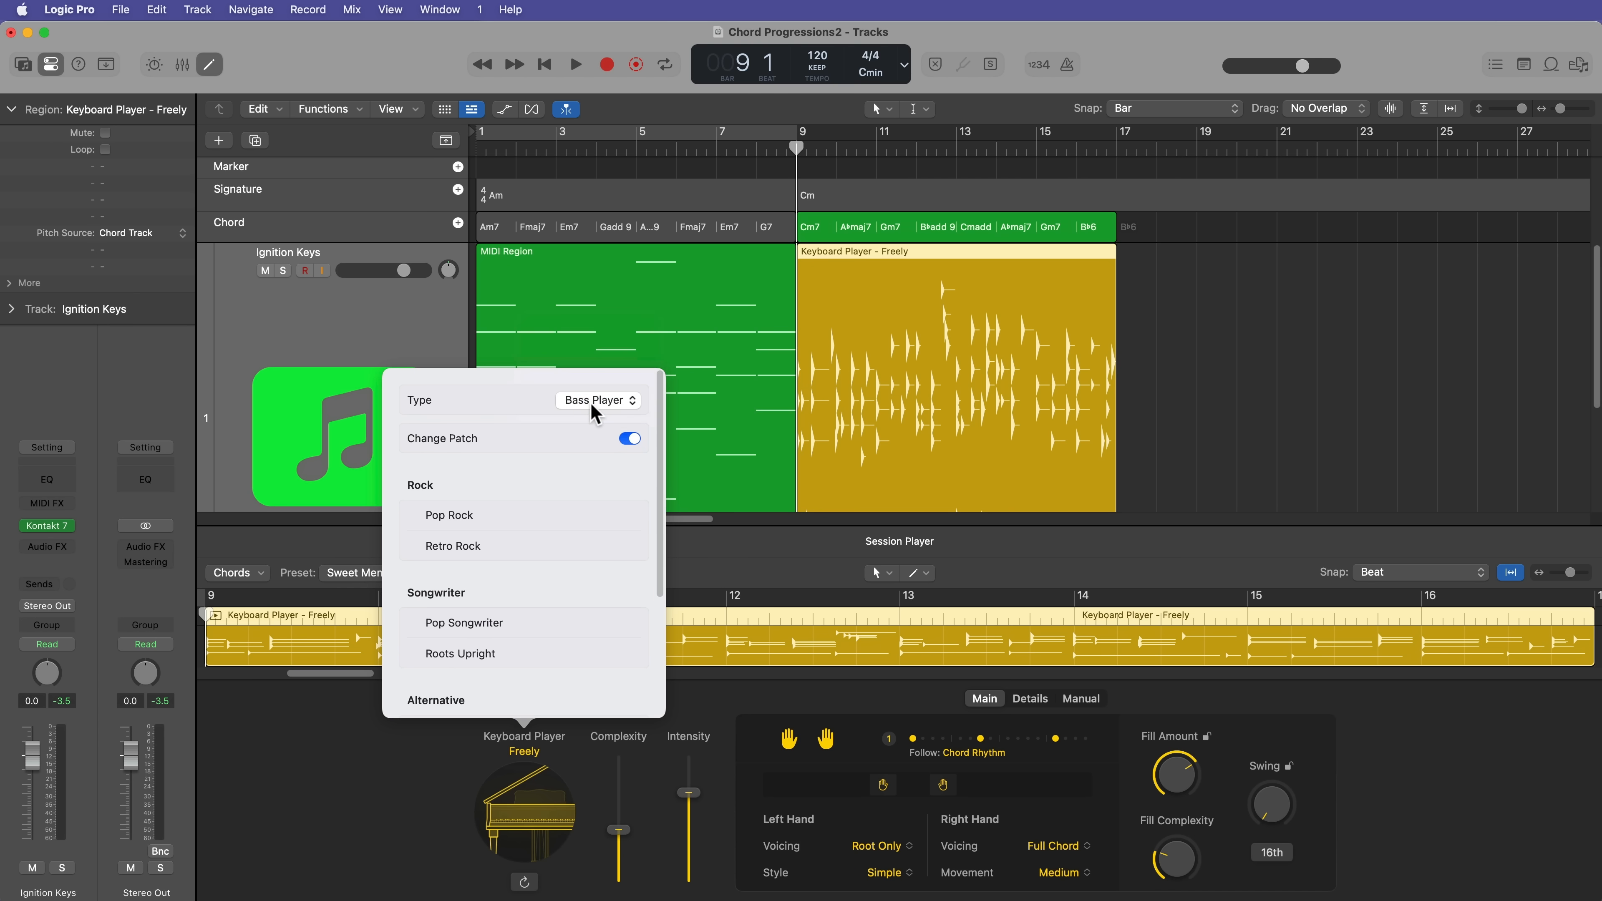
click(470, 515)
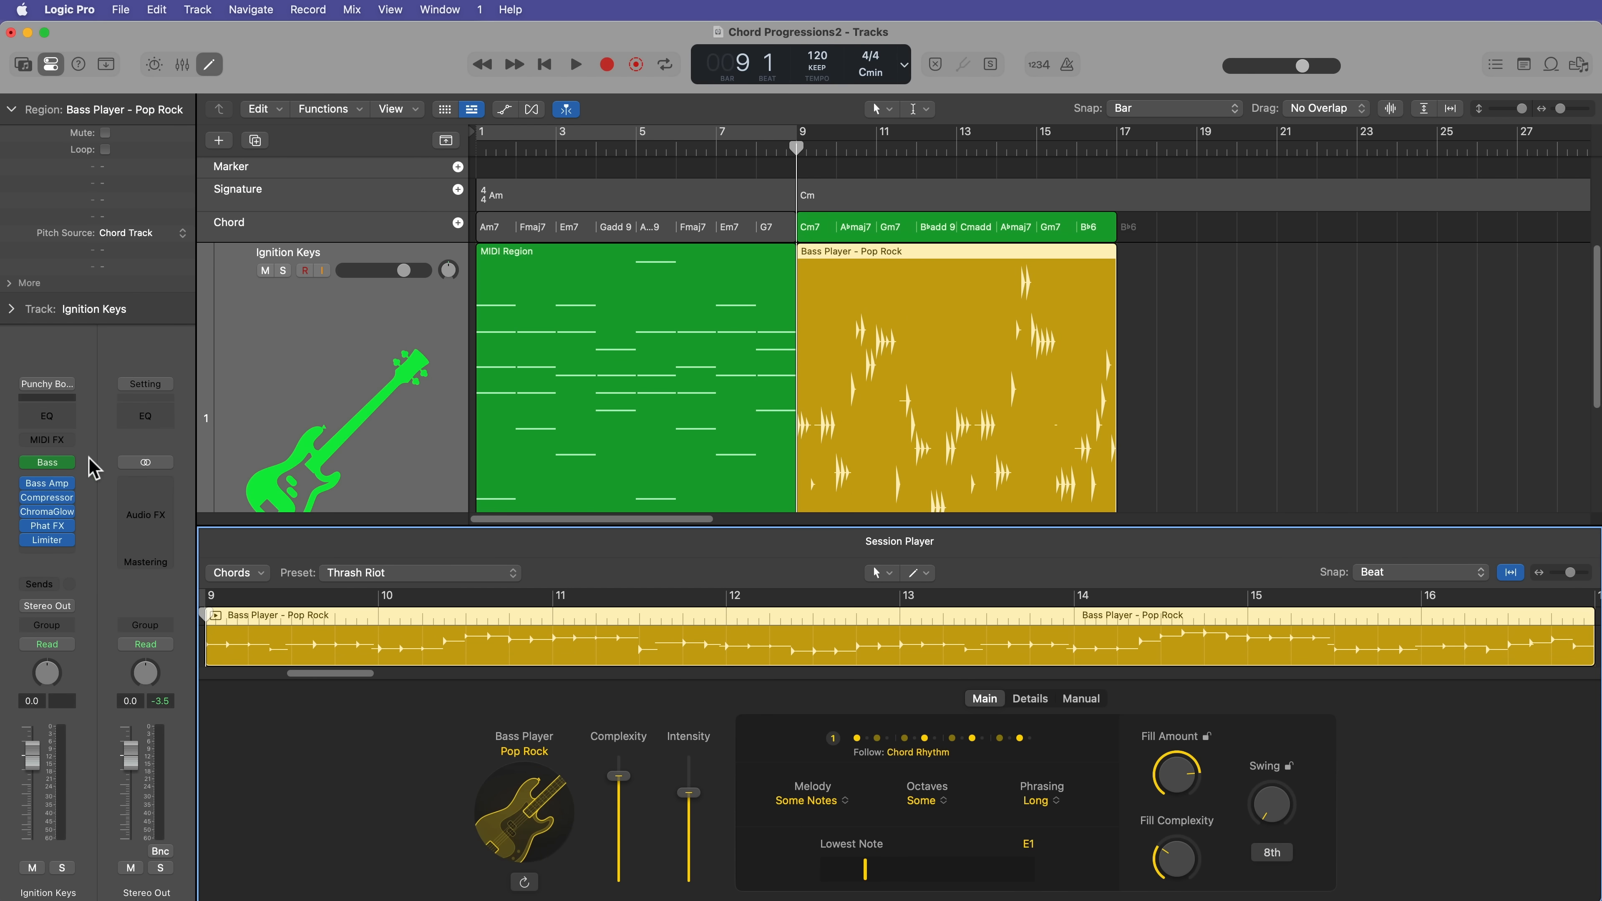
click(43, 462)
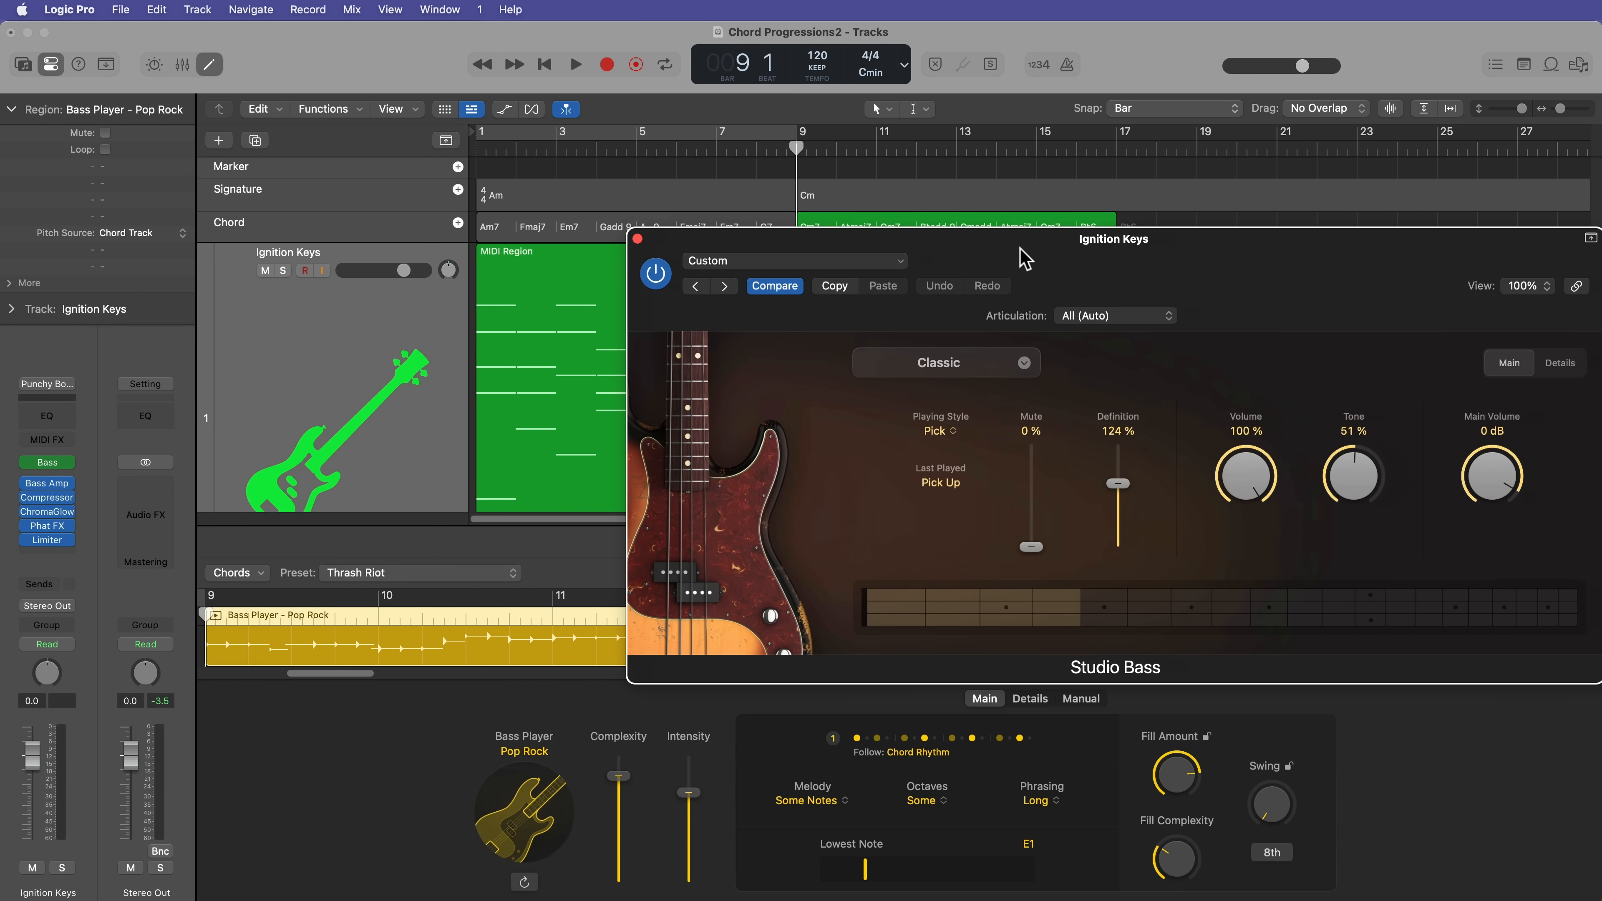
click(444, 299)
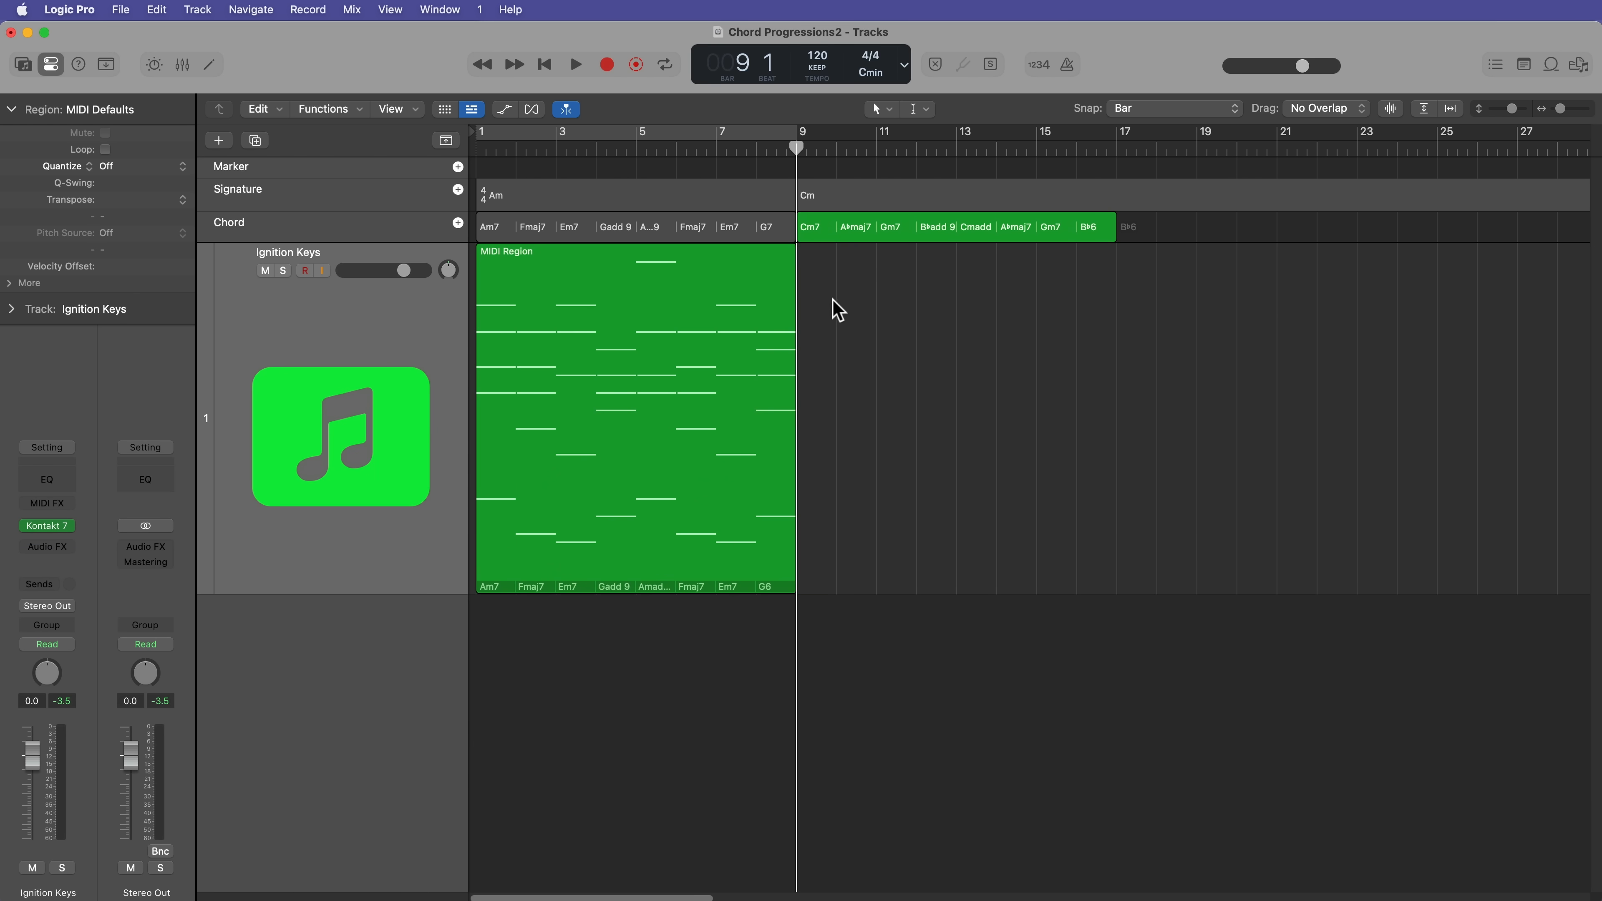
Step: Create a new Session Player region at bar 9 on the Ignition Keys track and open it in the Session Player editor
right_click(823, 296)
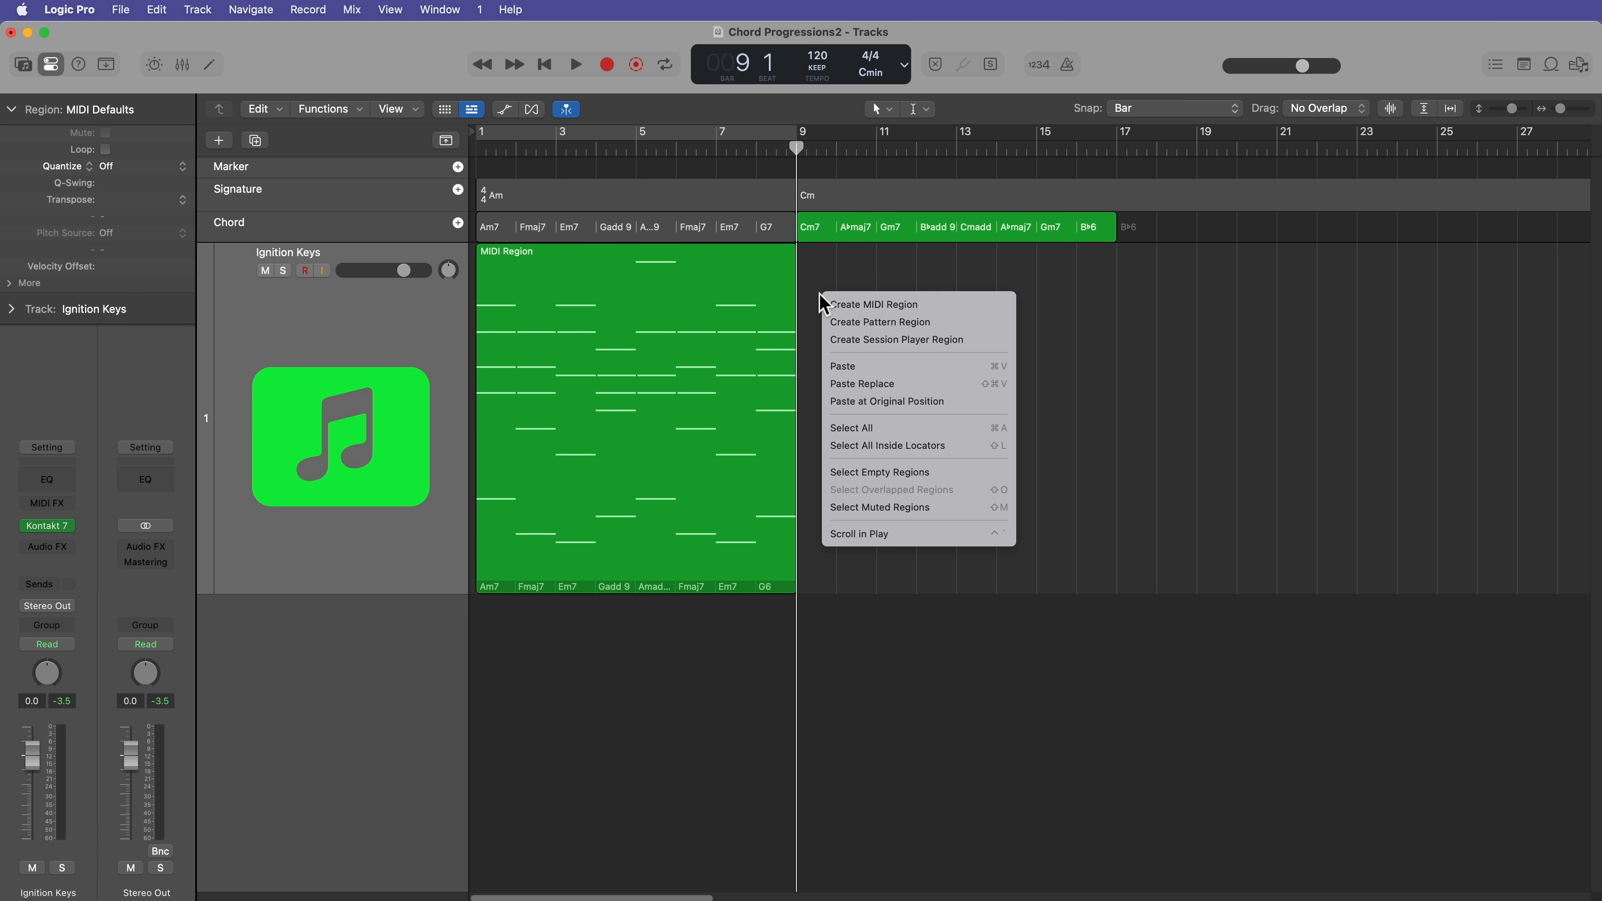
click(852, 341)
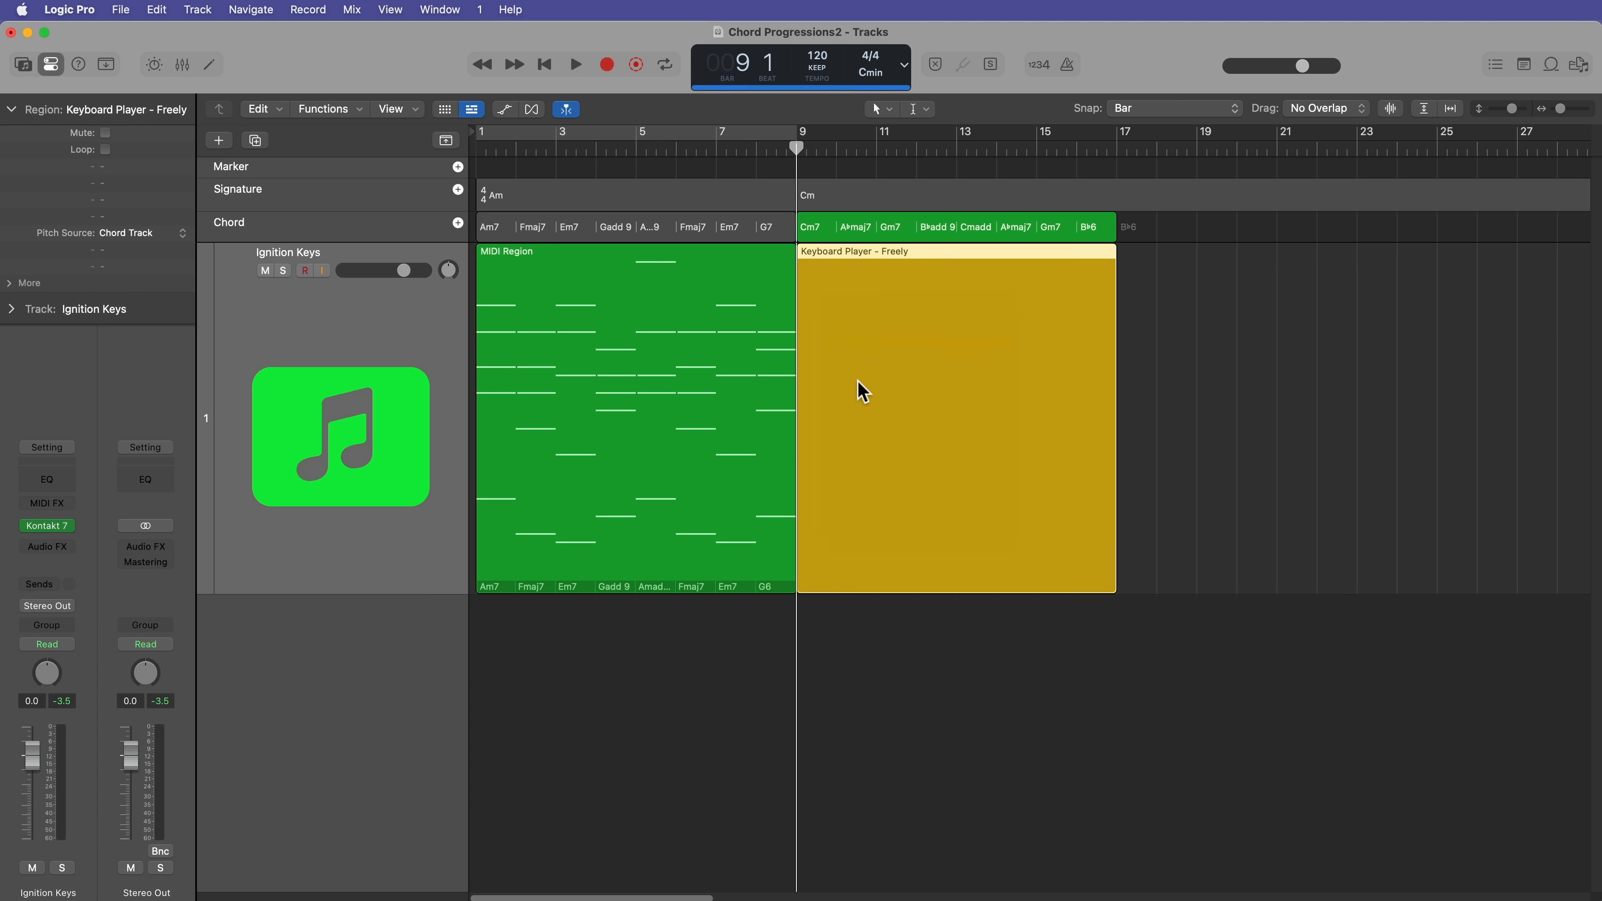
double_click(925, 453)
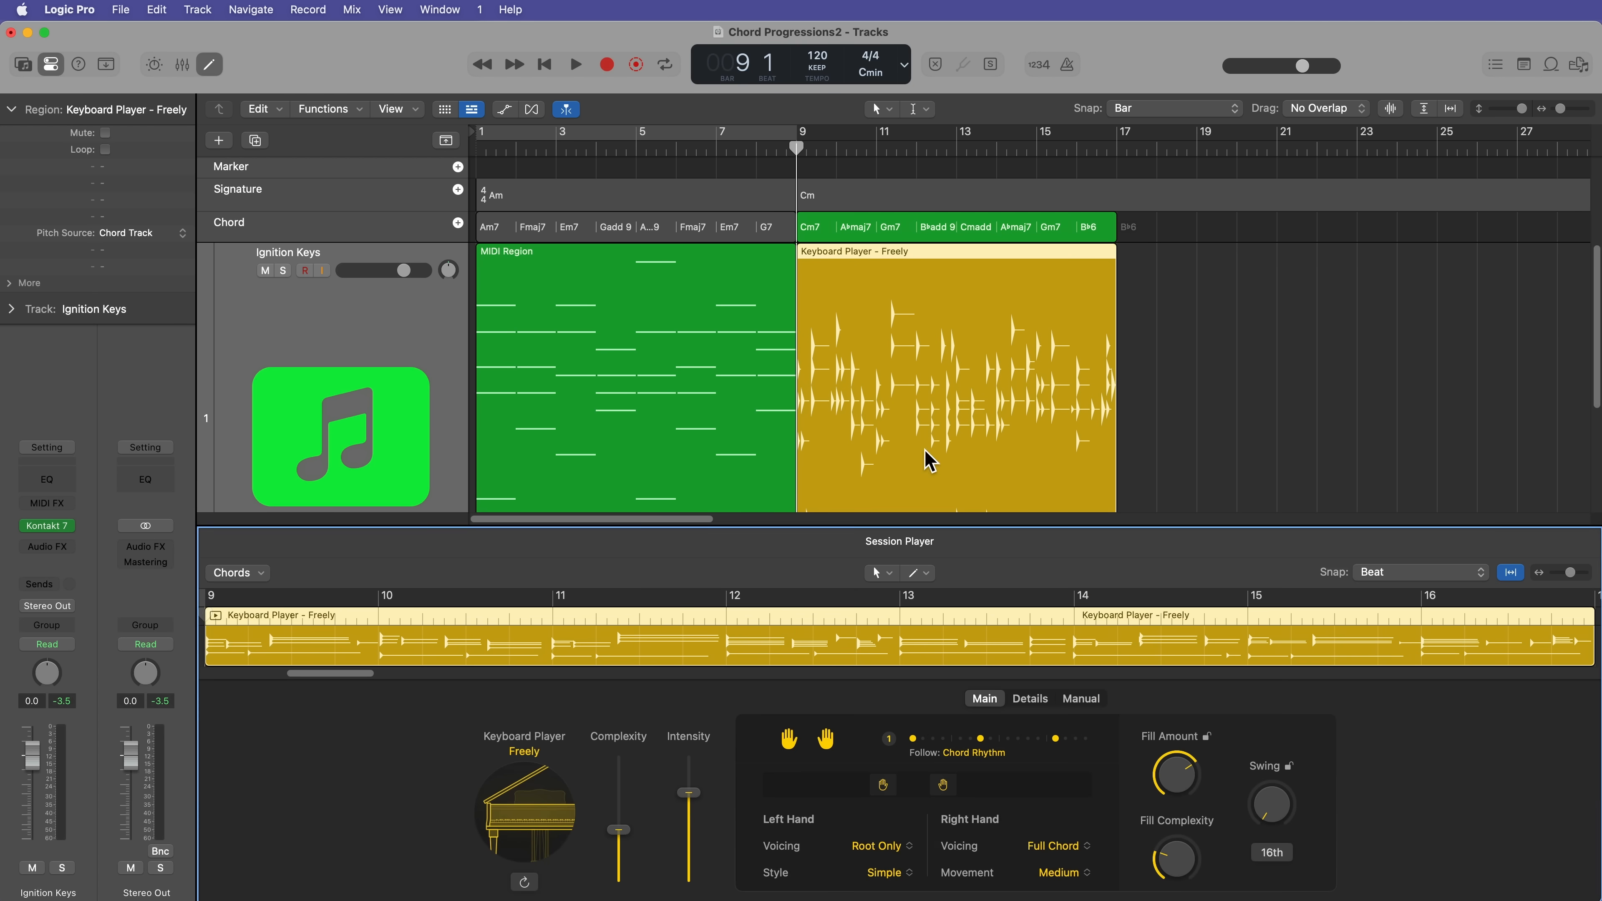
Step: Turn off Change Patch, set the Keyboard Player style to Arpeggiated, and close the editor
click(526, 757)
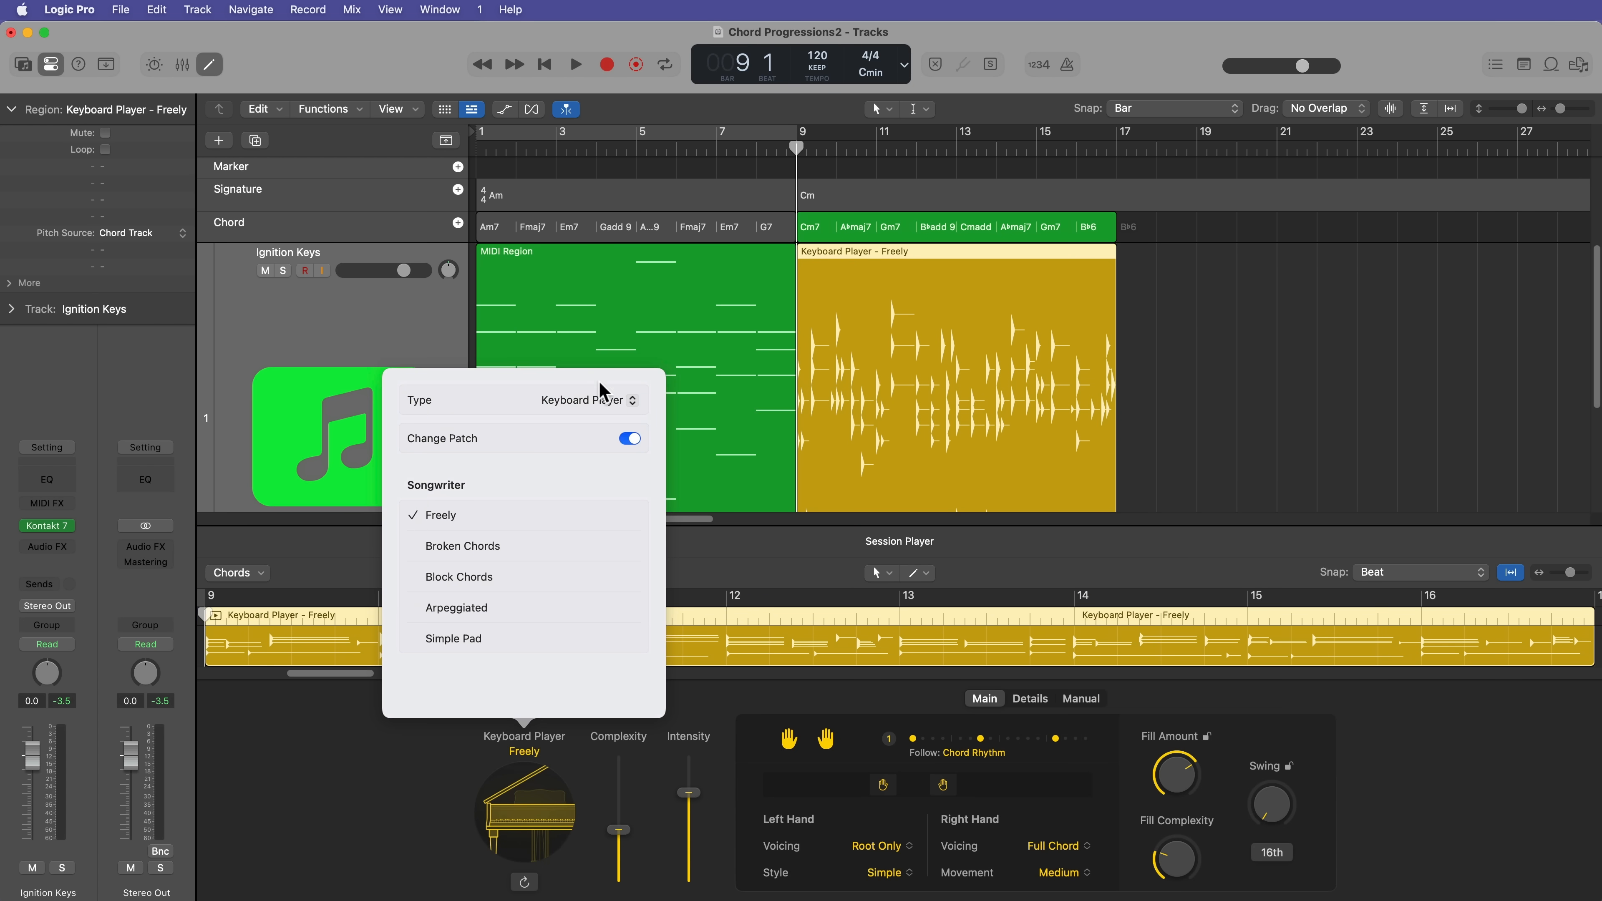
click(598, 397)
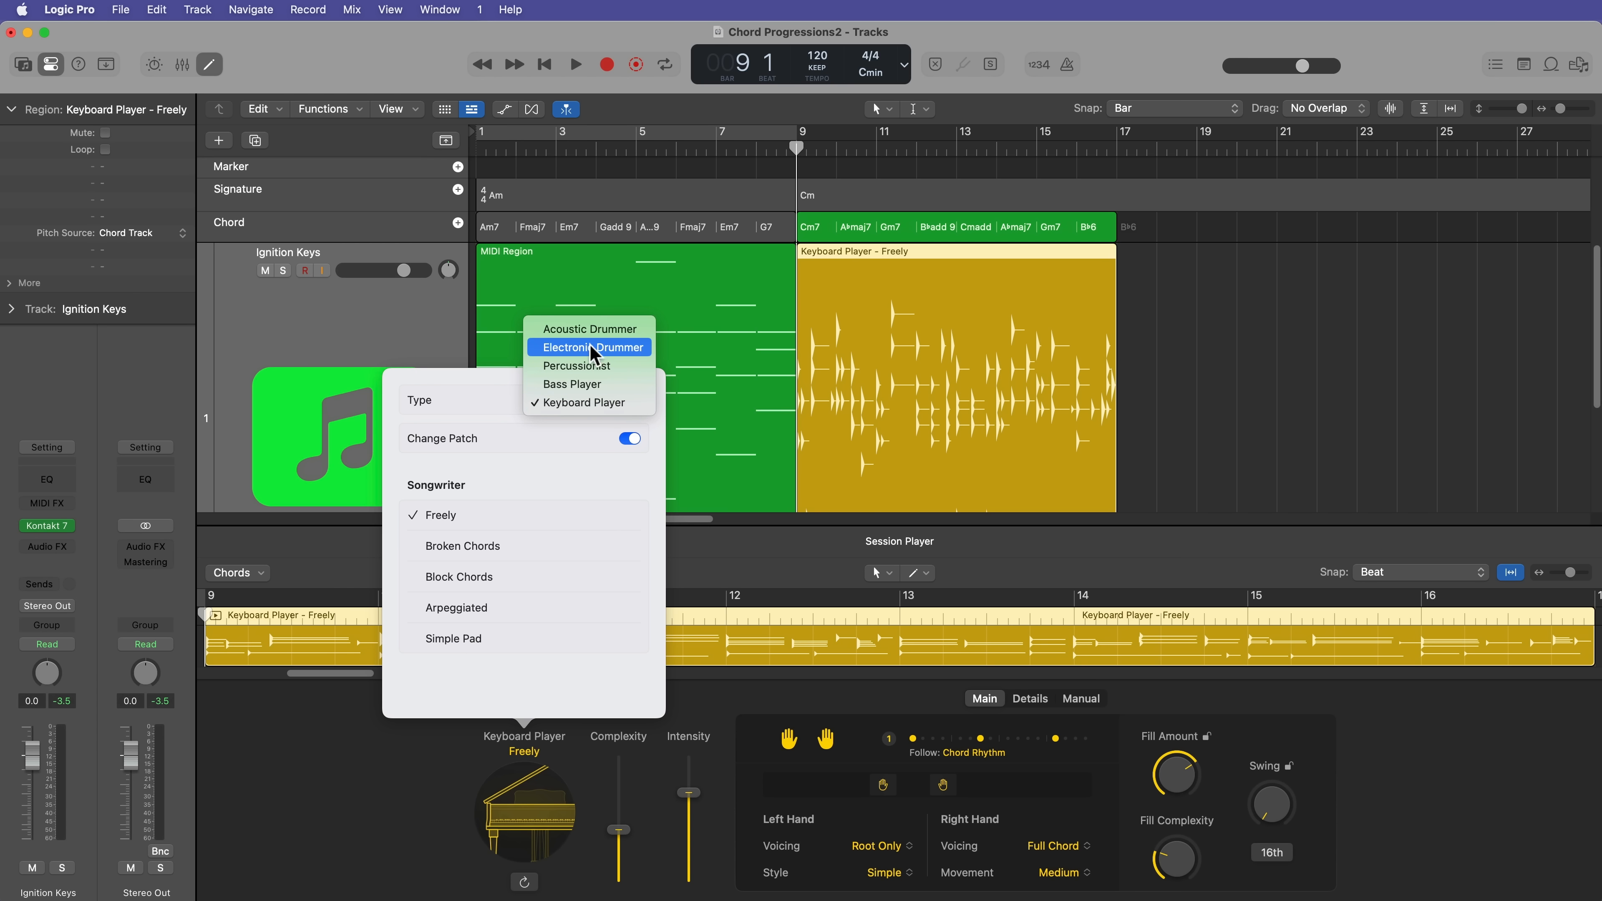
click(496, 399)
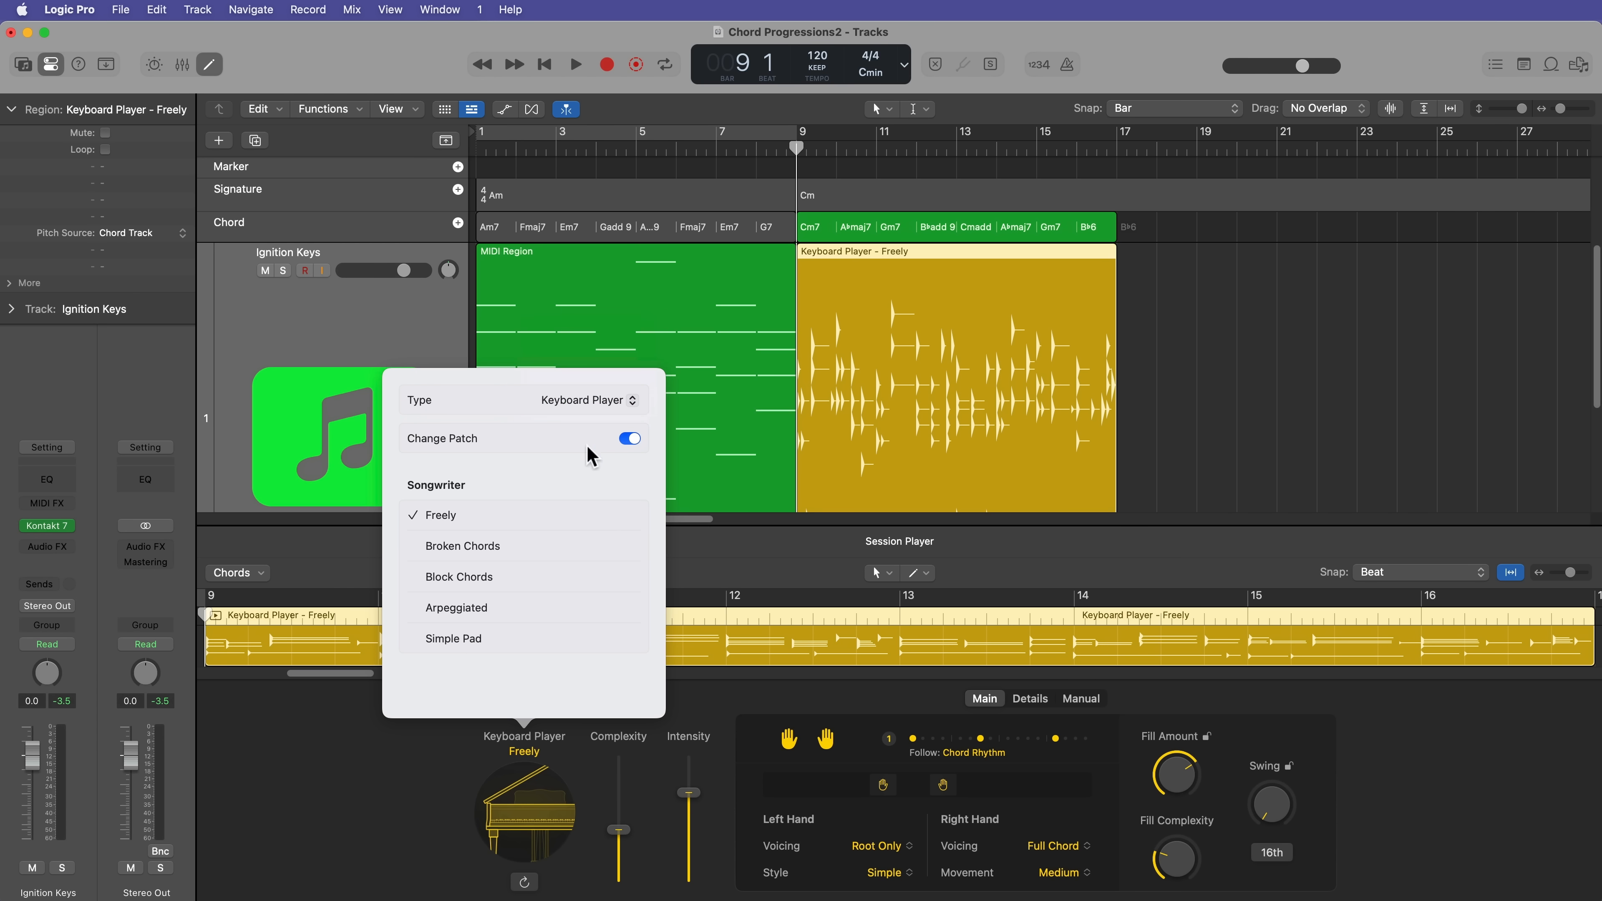
click(628, 440)
click(487, 608)
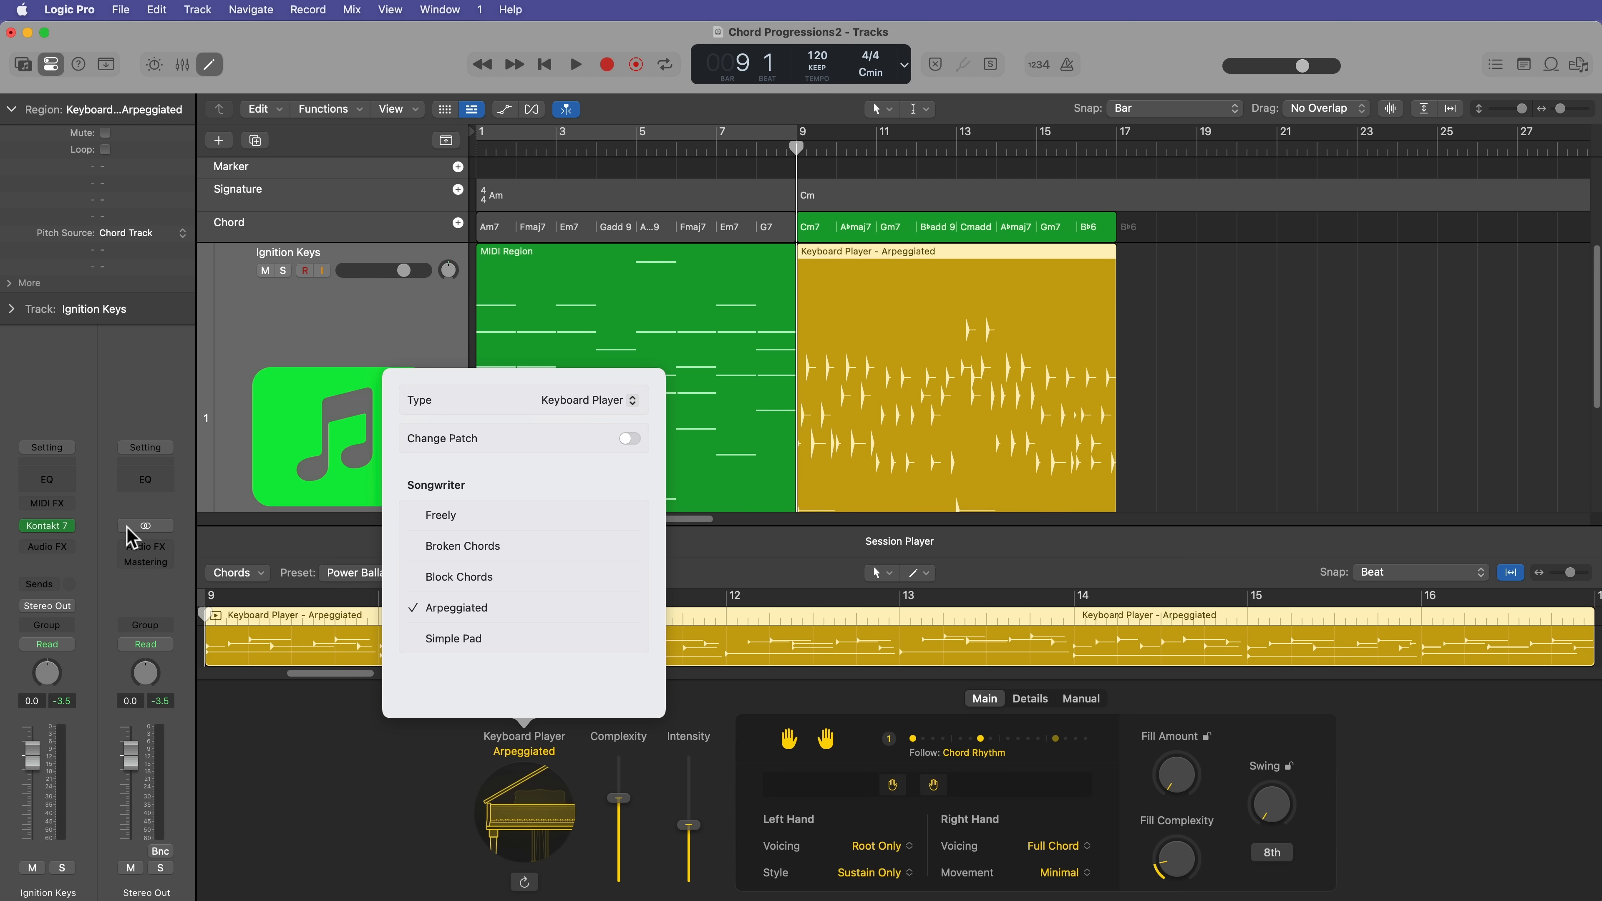
click(1194, 366)
key(e)
key(e)
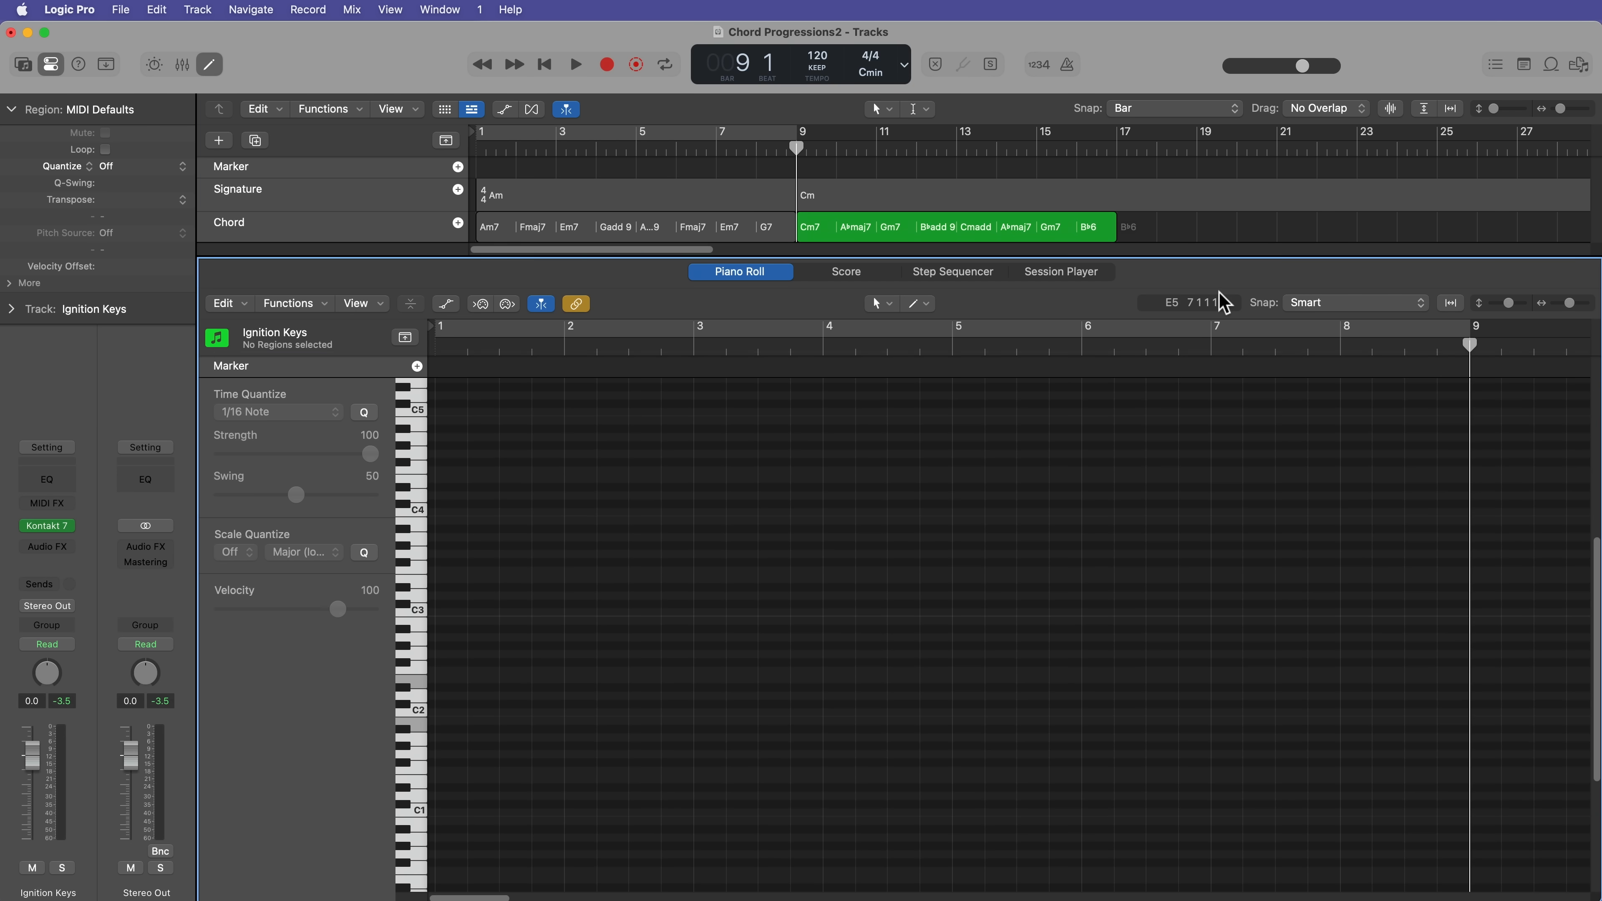
key(e)
Step: Enable cycling over the Arpeggiated region from bar 9 to bar 17 and play it back, then stop playback
click(823, 385)
key(c)
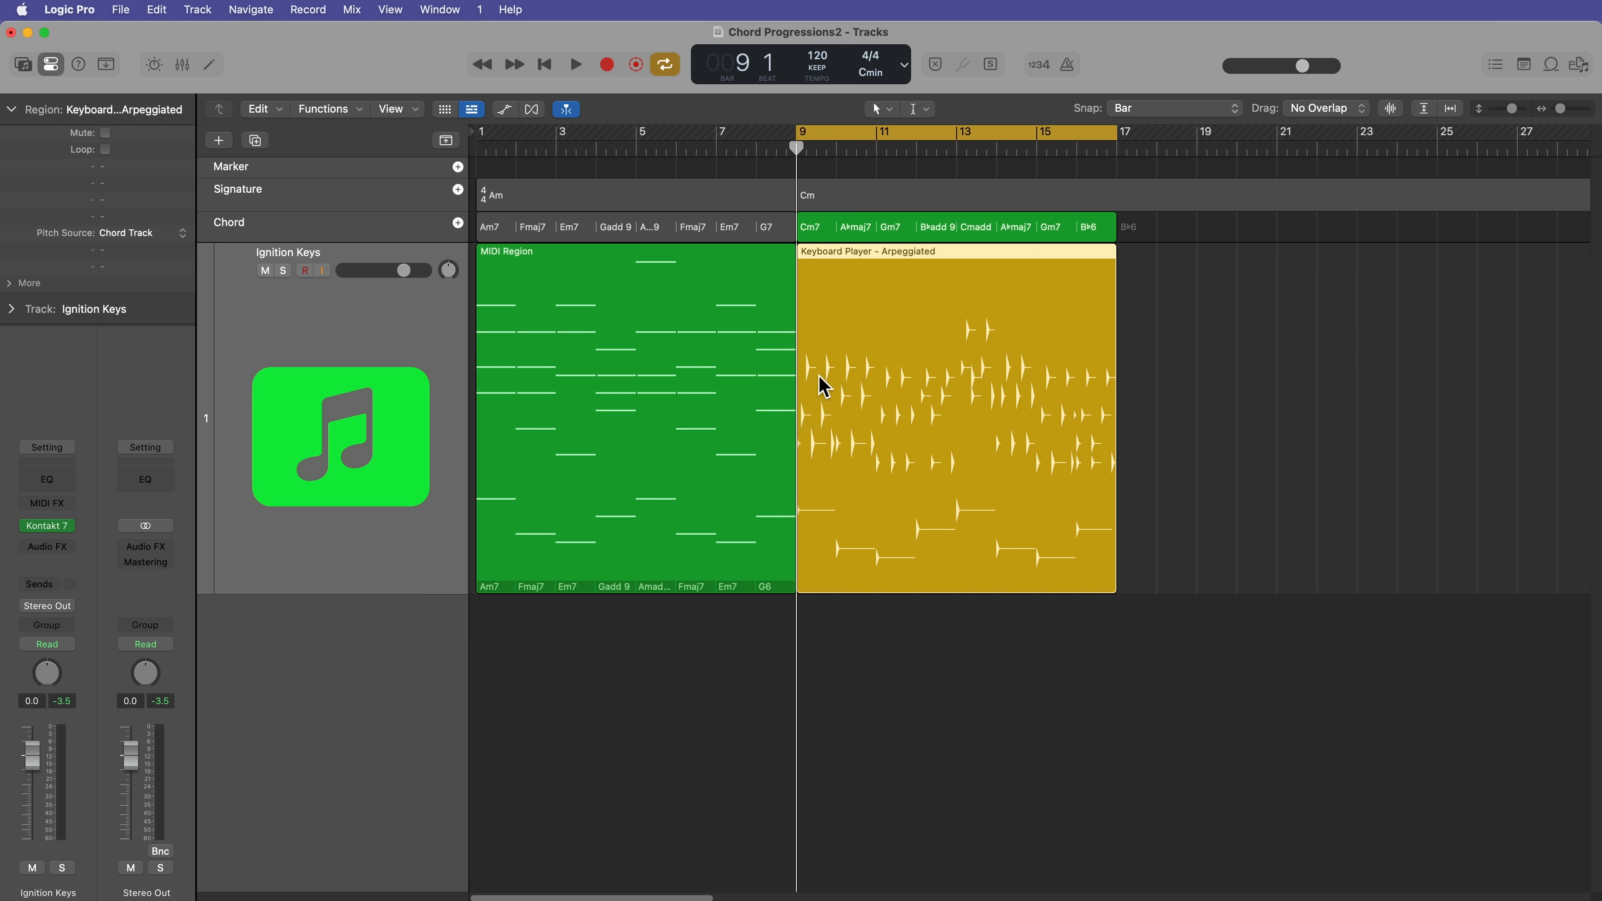
key(super+Right)
key(space)
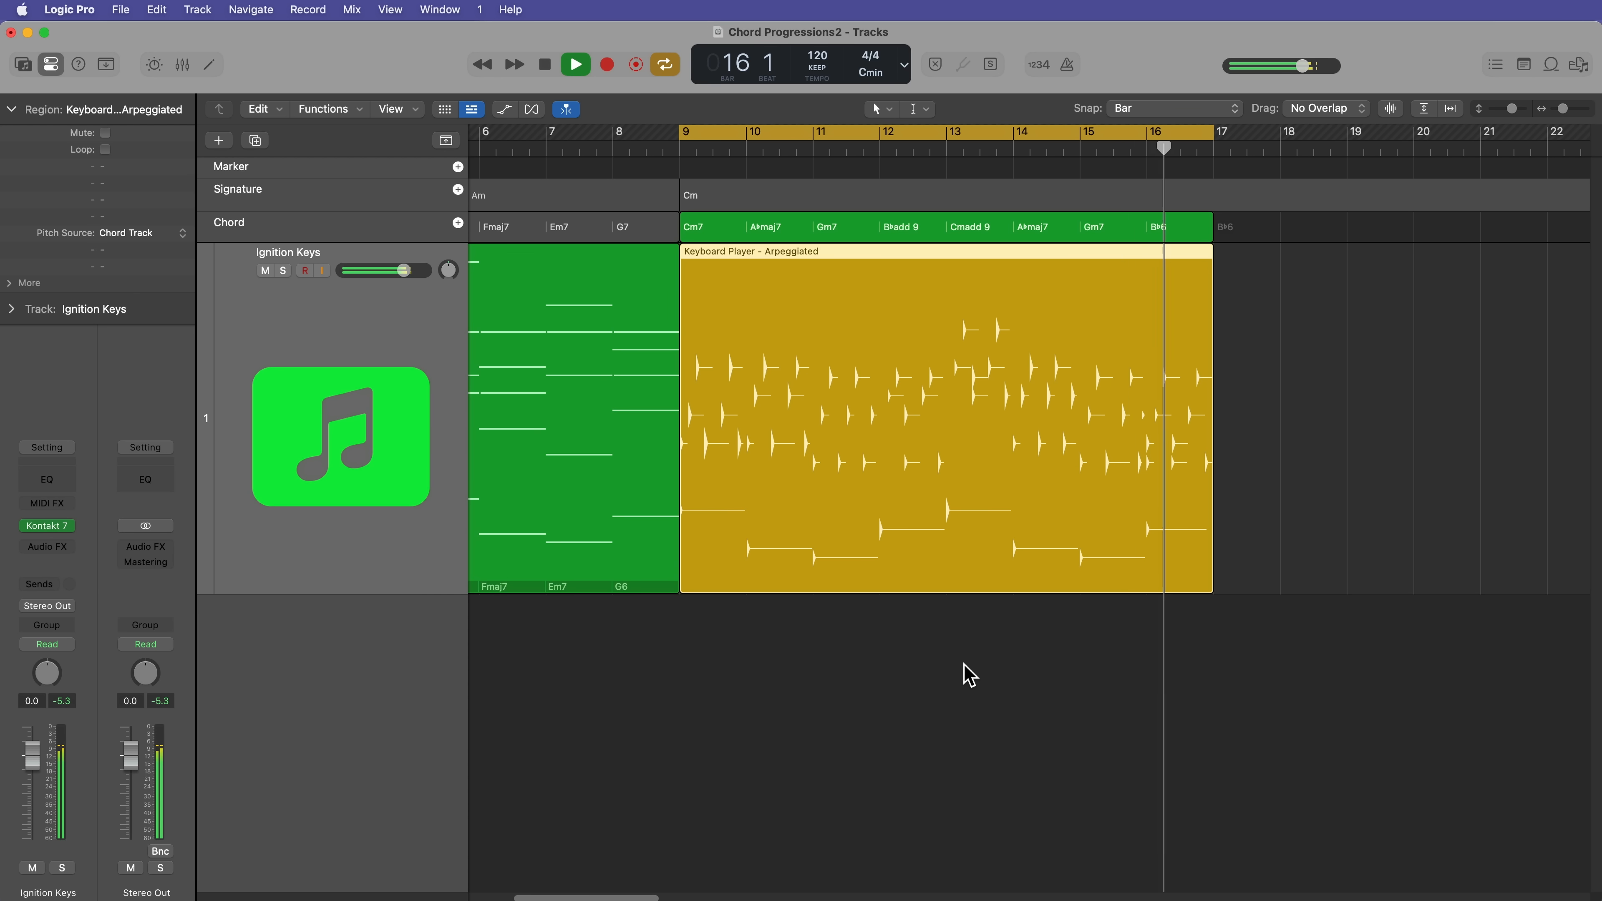
click(970, 675)
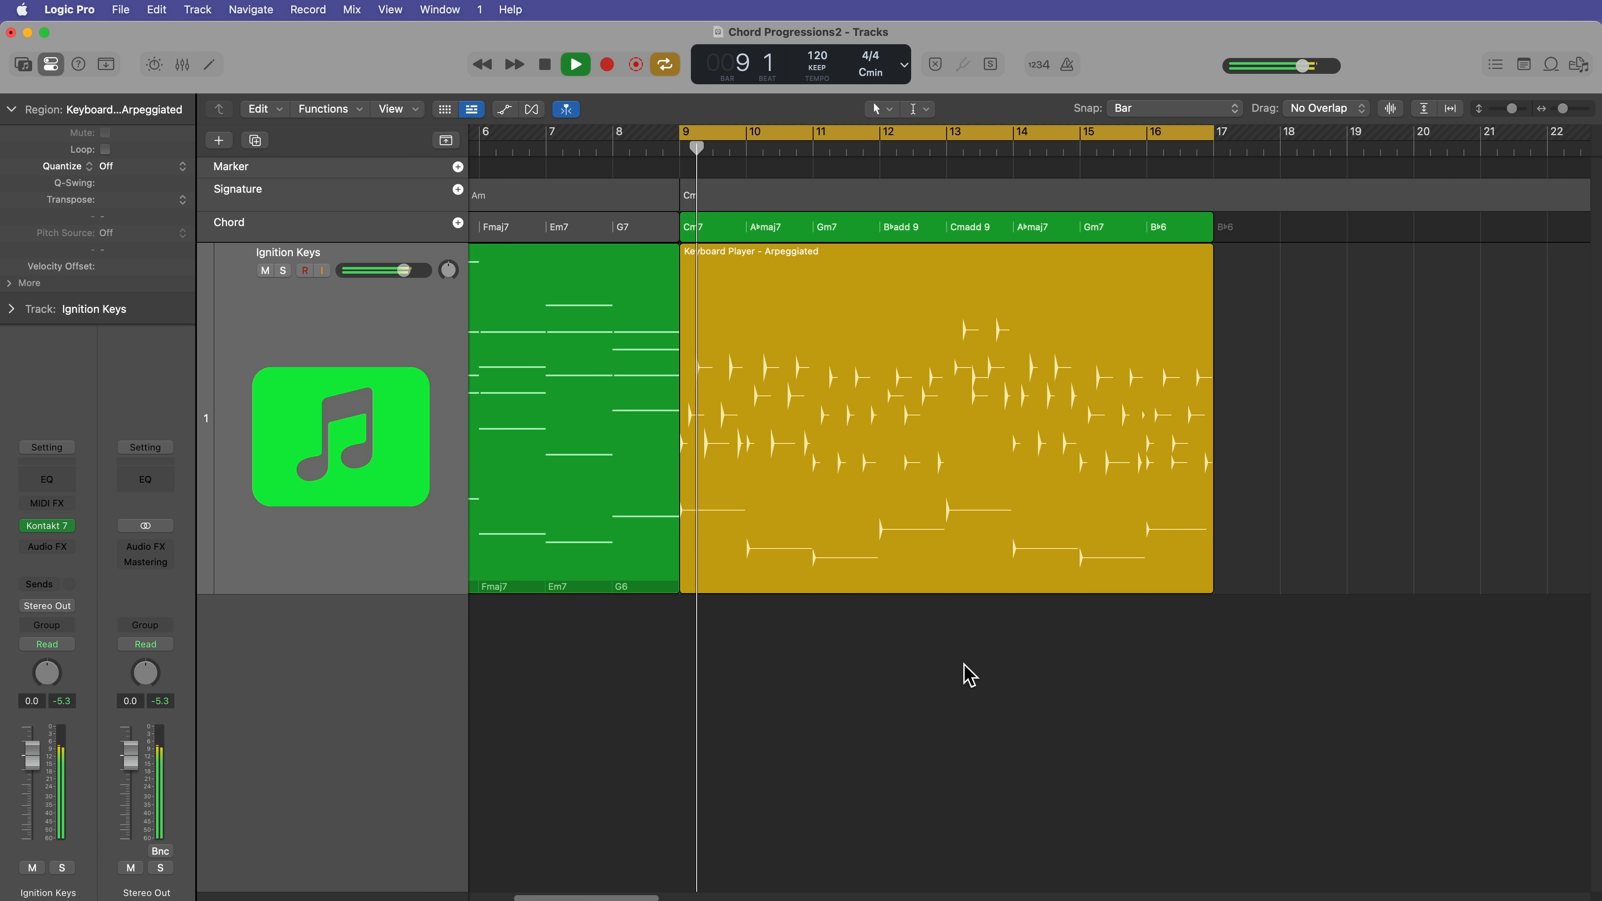
key(space)
Step: Review the chord group above bar 9 and the Arpeggiated region's settings in the Session Player editor
click(999, 235)
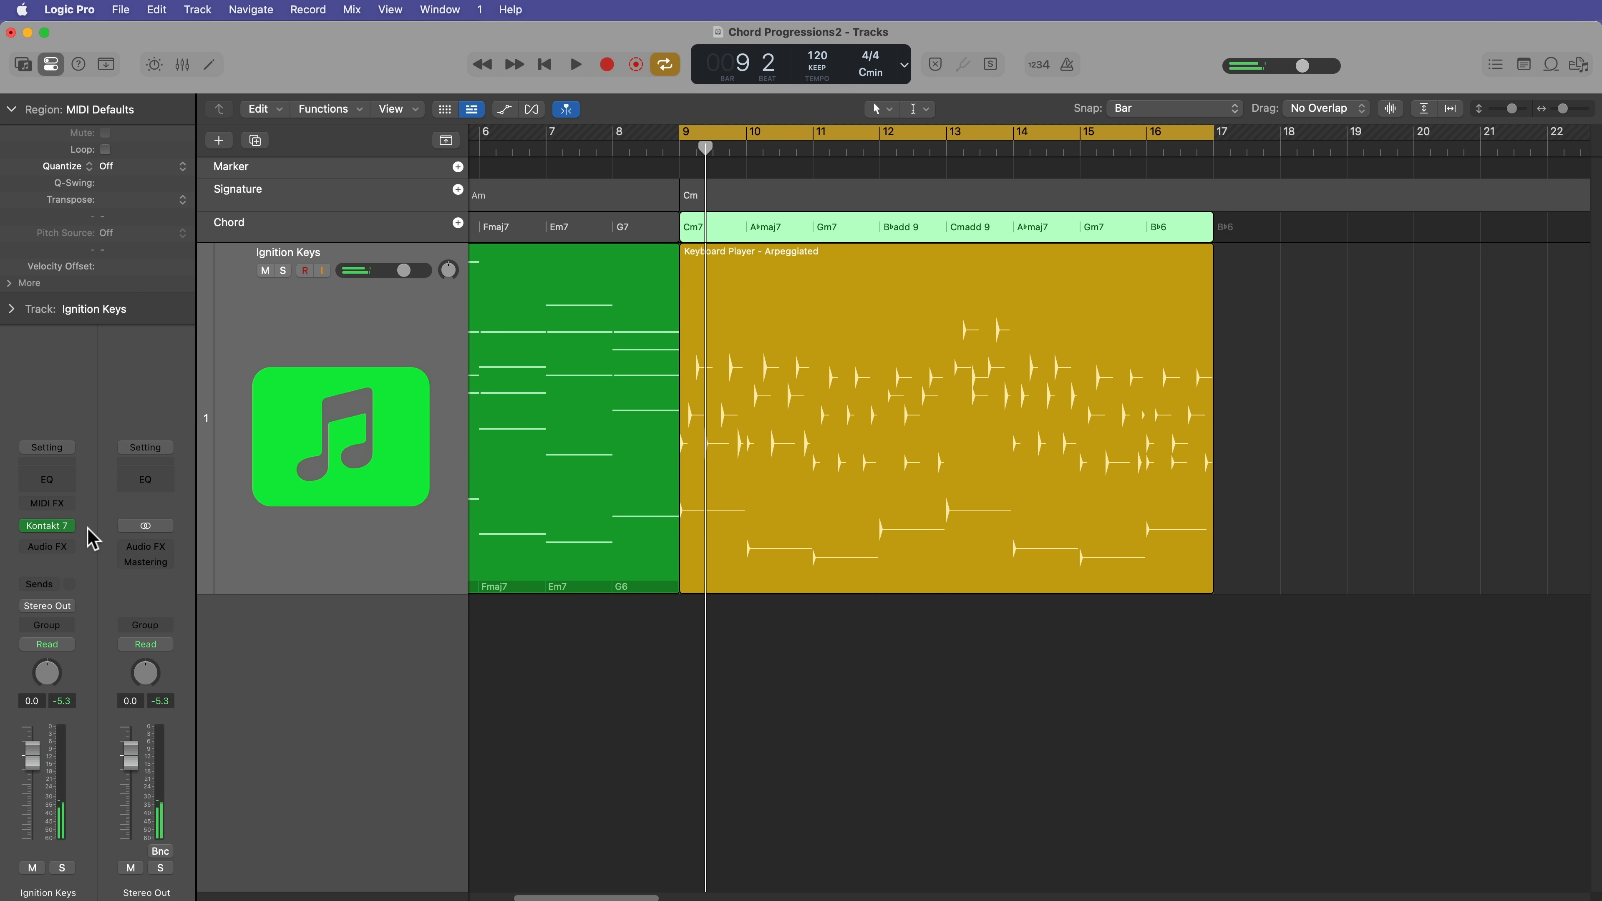
click(810, 360)
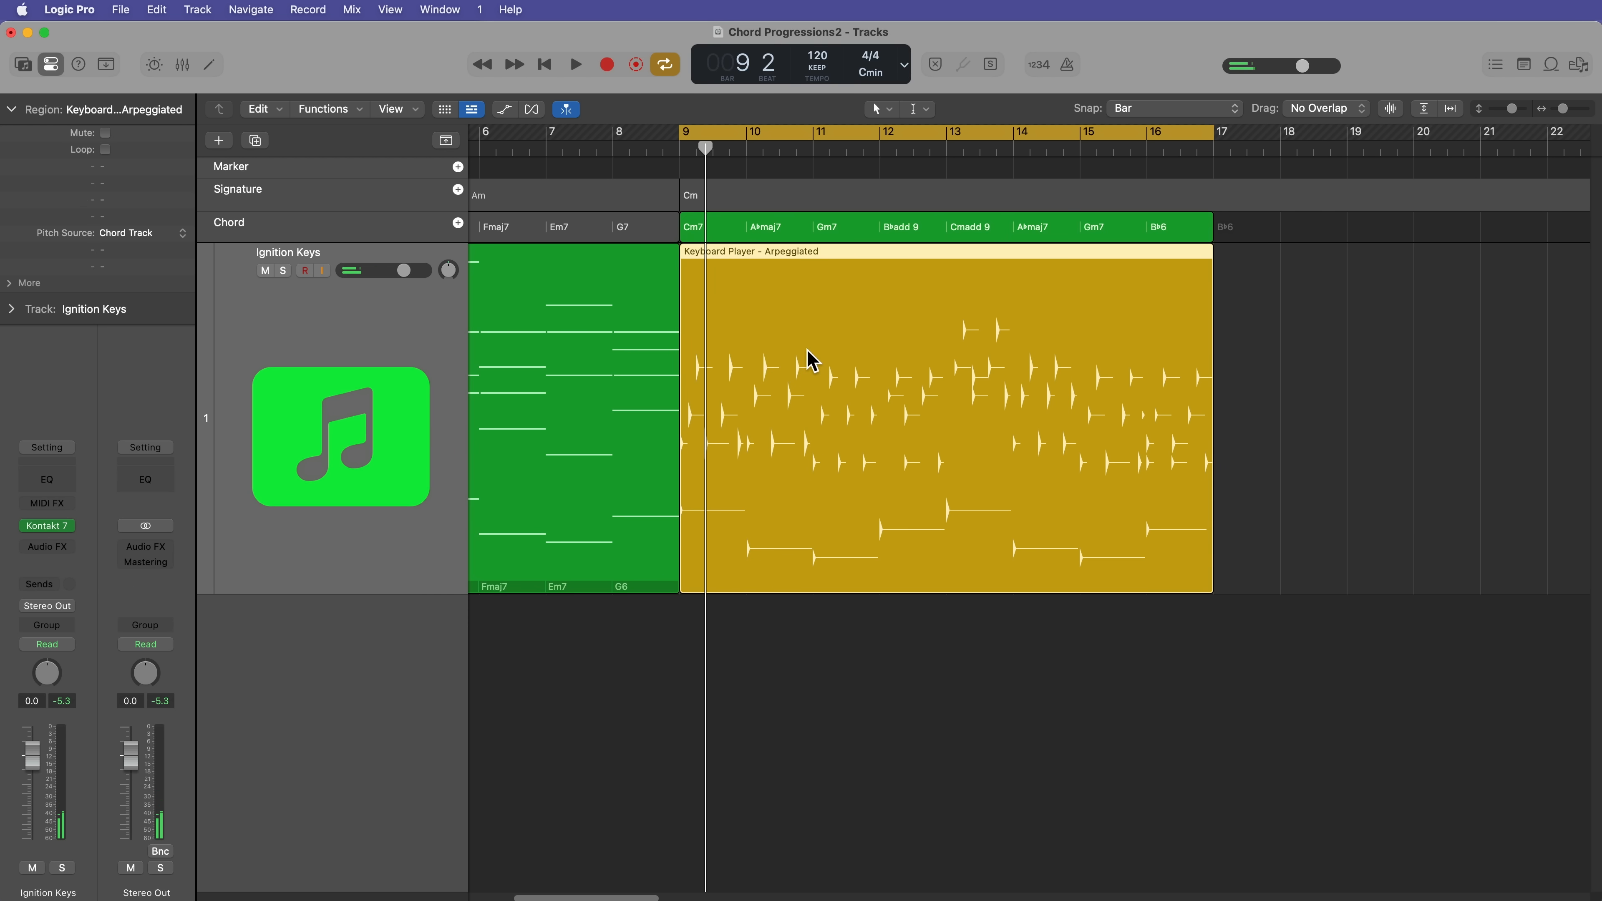
double_click(889, 328)
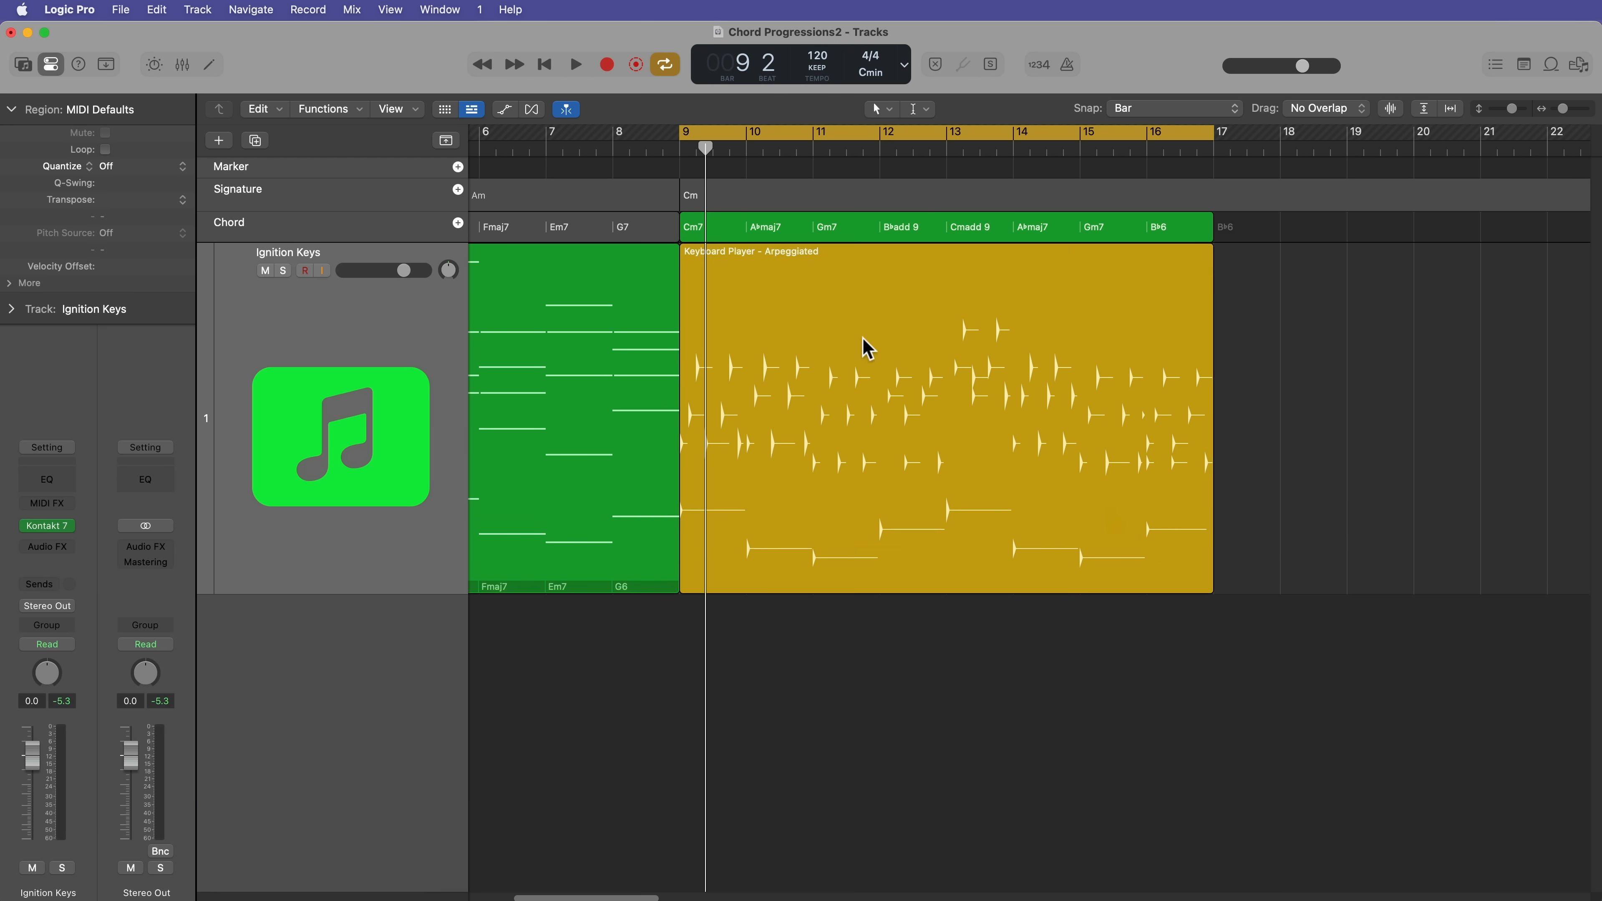
click(845, 353)
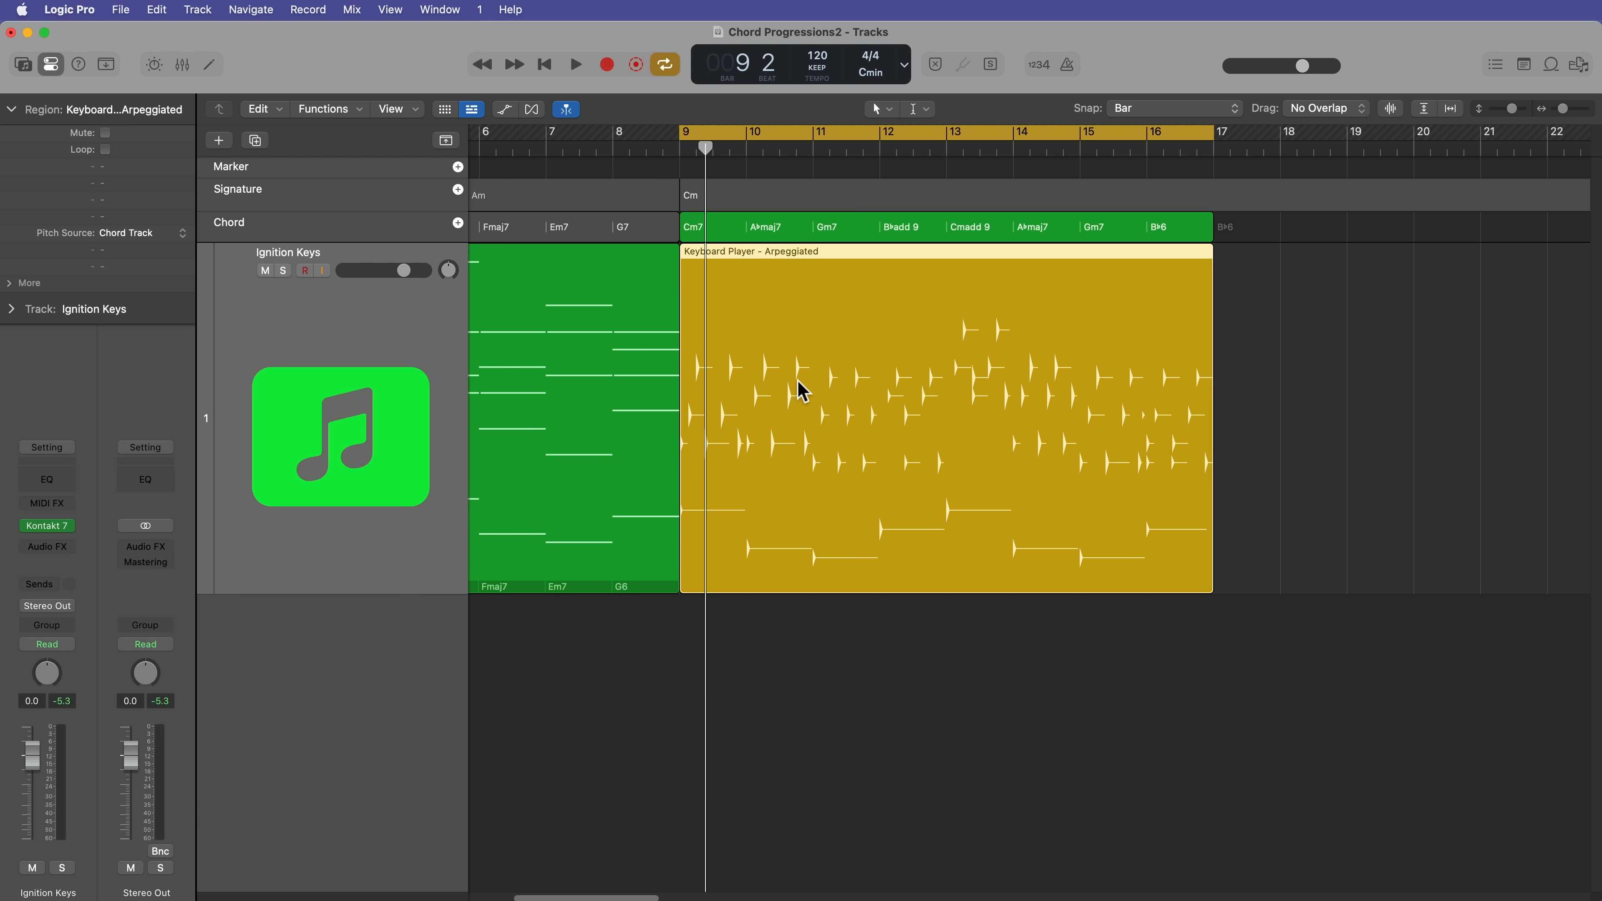
Step: Convert the Arpeggiated Session Player region to a MIDI region and open it in the Piano Roll
right_click(784, 349)
click(859, 365)
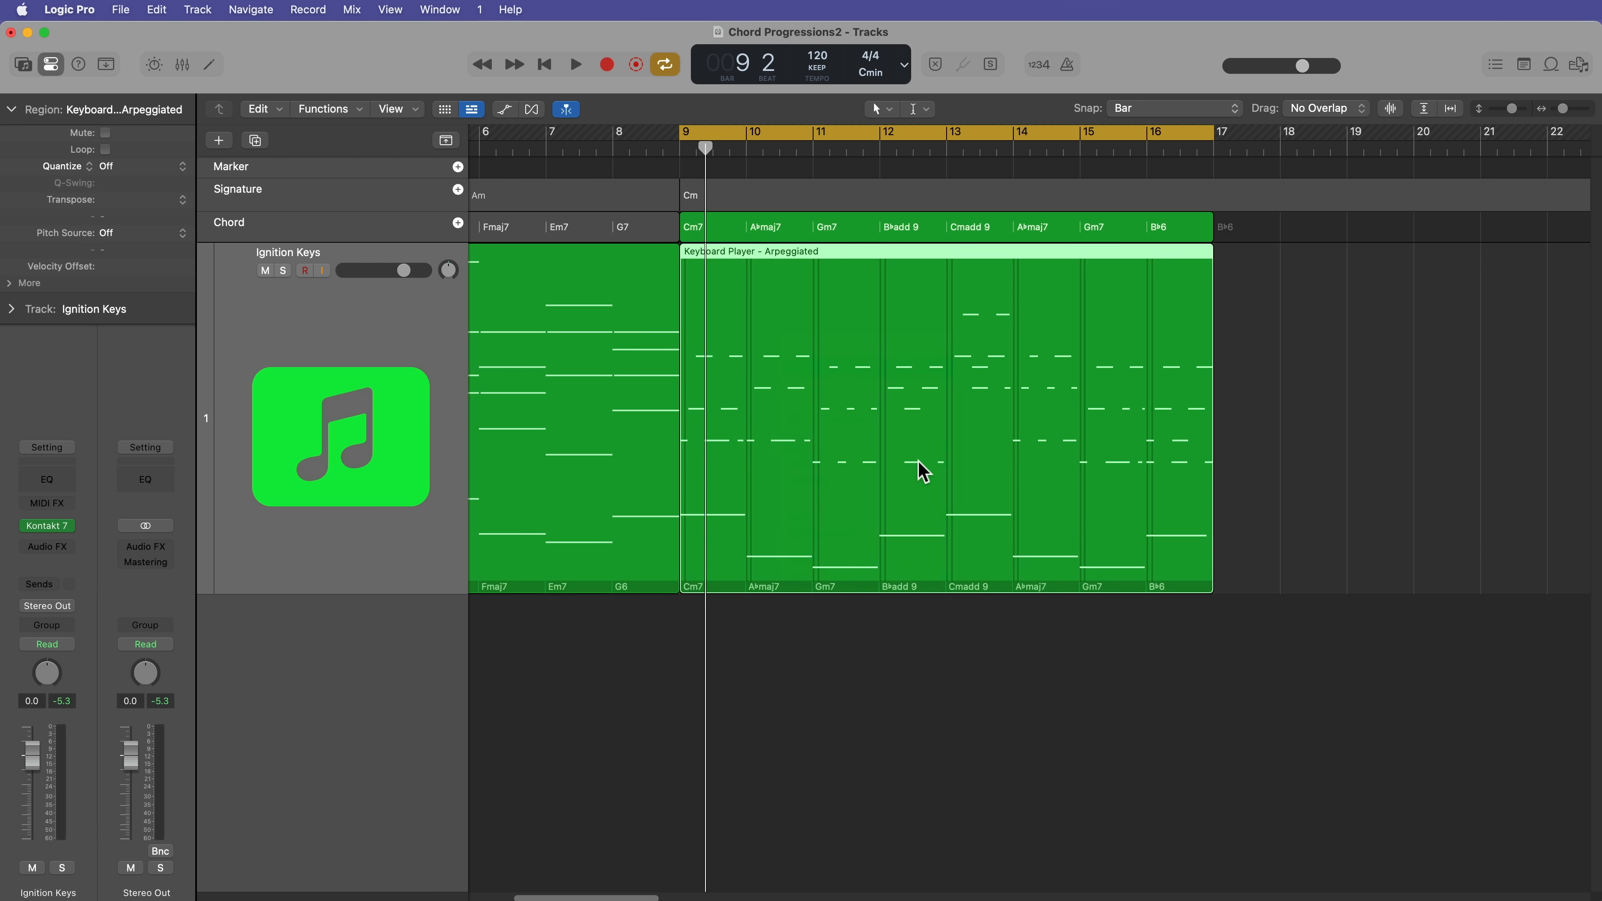
double_click(903, 413)
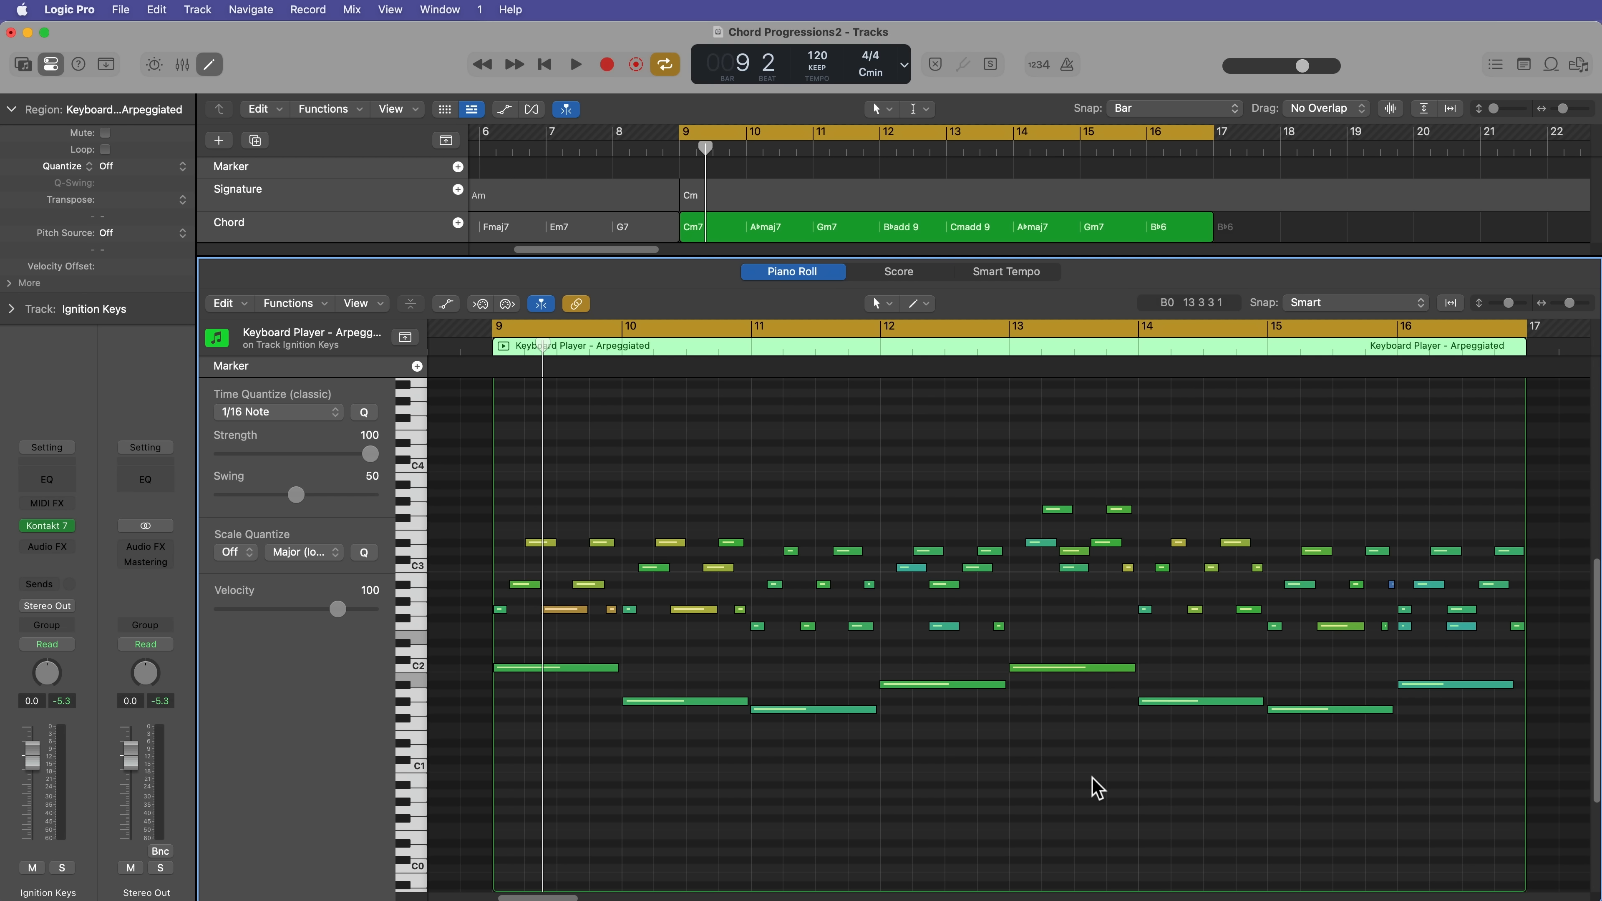
Step: Undo the MIDI conversion of the region at bar 9 and reopen the Session Player editor
key(e)
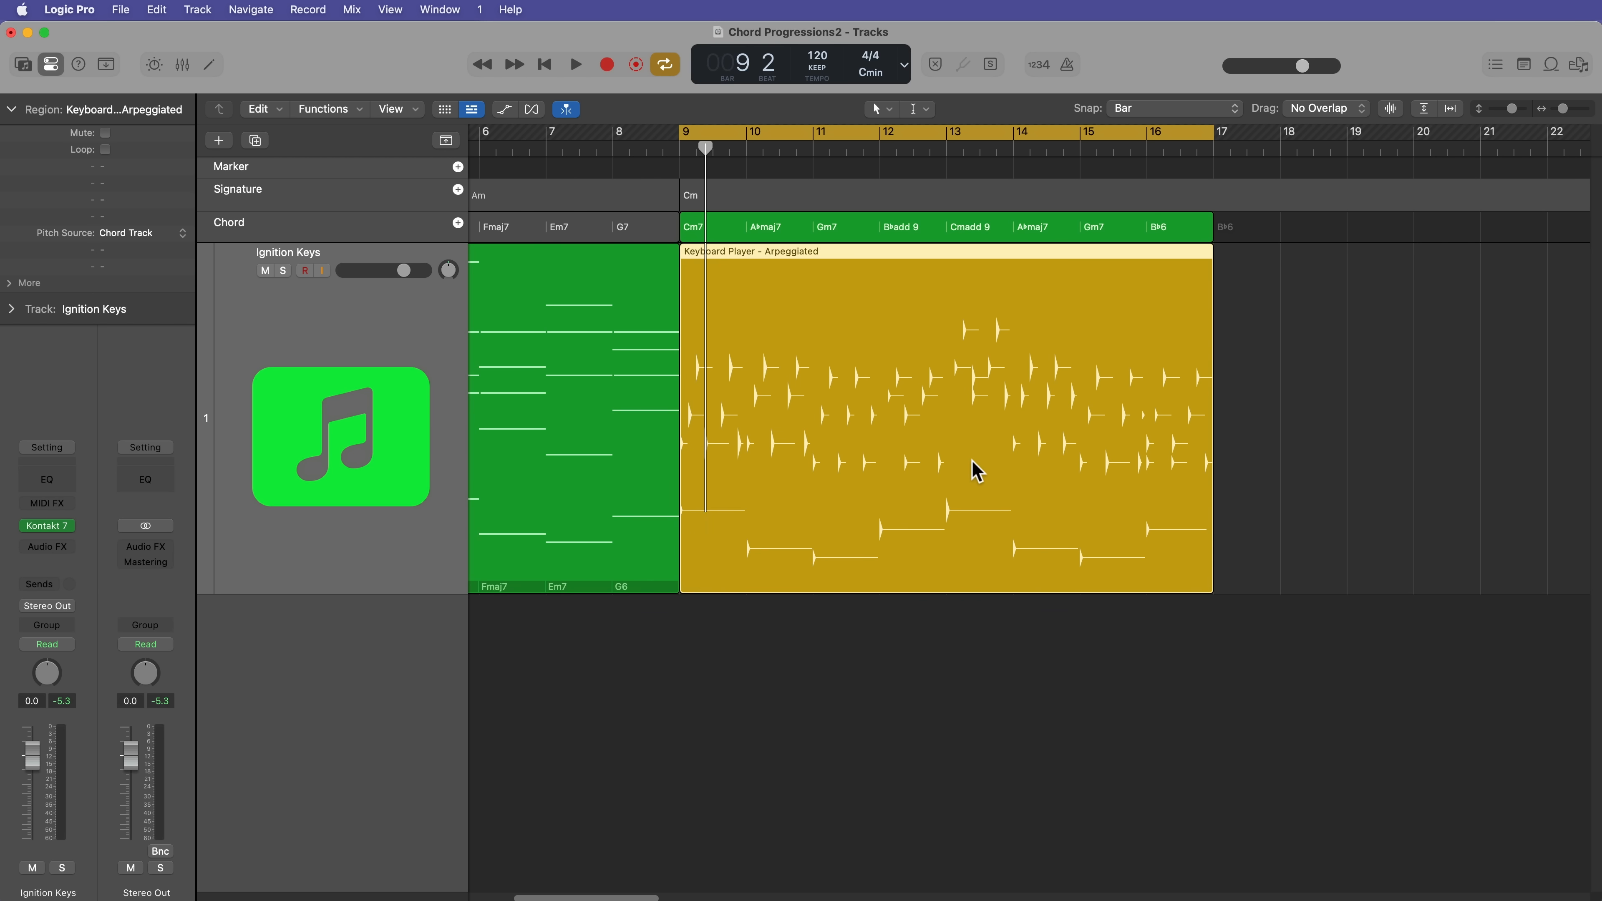
key(e)
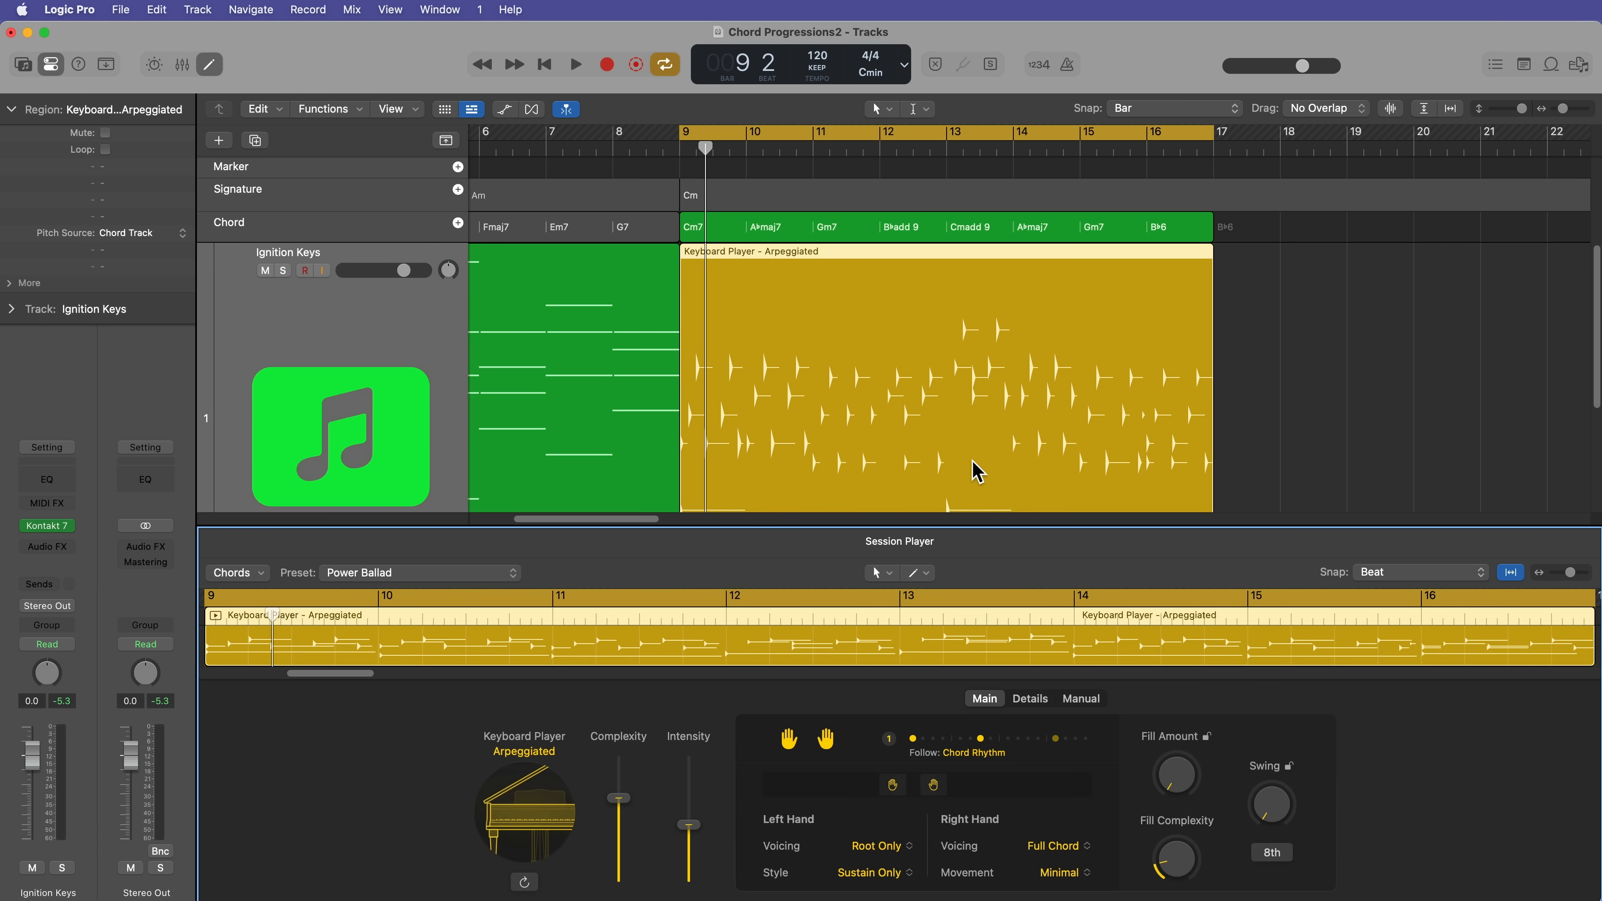